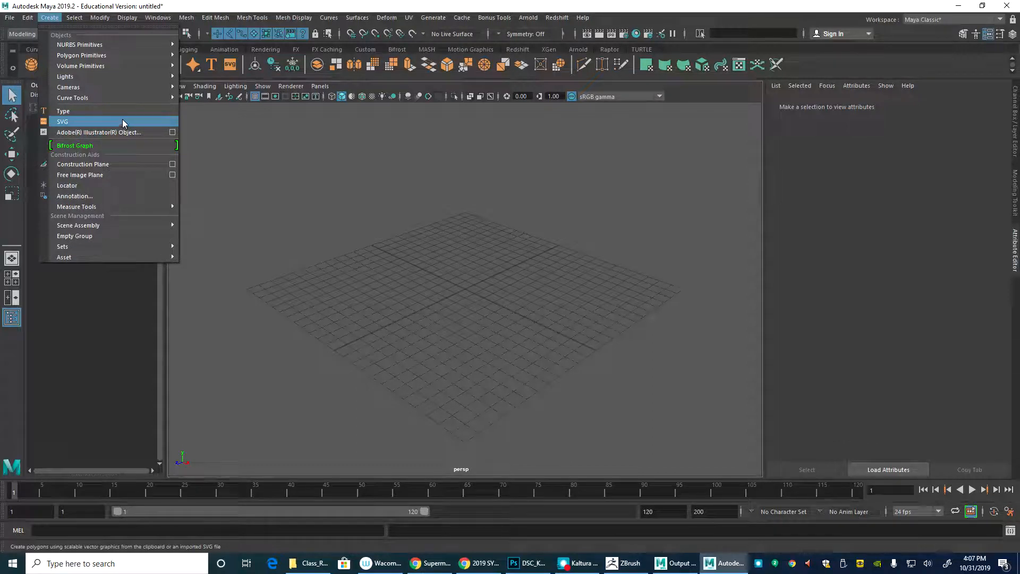
Step: Create a polygon helix at the grid origin and show its channel values
{"action": "mouse_move", "coordinate": [107, 55]}
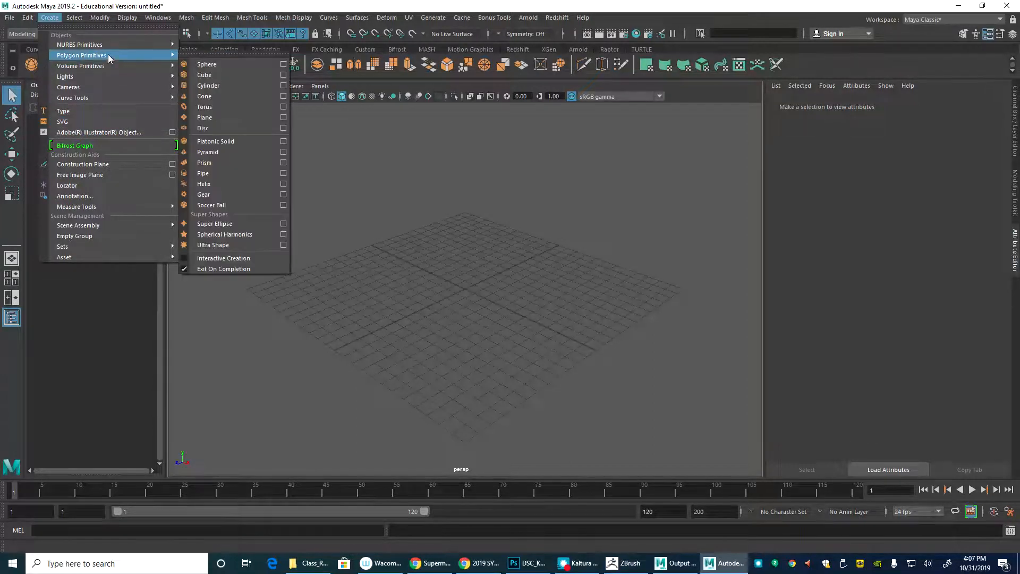
{"action": "left_click", "coordinate": [243, 184]}
{"action": "scroll", "coordinate": [511, 272], "scroll_direction": "up", "scroll_amount": 8}
{"action": "key", "text": "ctrl+a"}
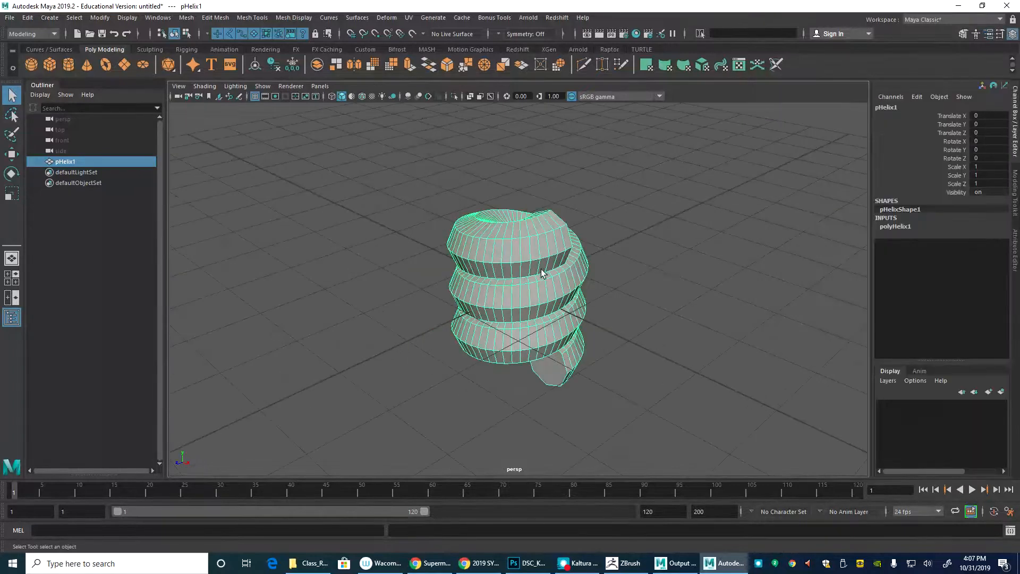
Step: Stretch the helix to a height of 24.3 through its creation settings
{"action": "left_click", "coordinate": [892, 226]}
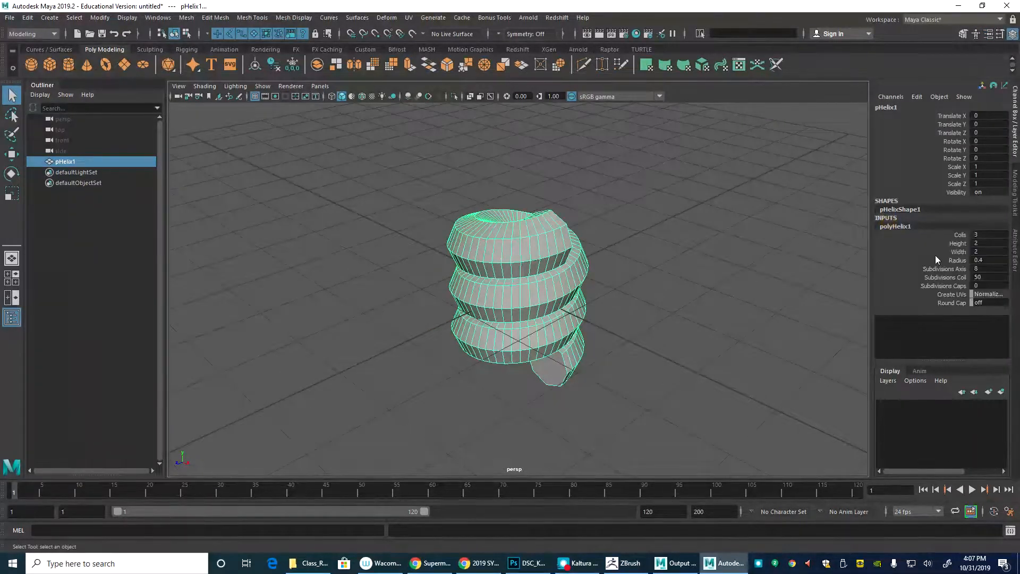
{"action": "left_click", "coordinate": [941, 243]}
{"action": "middle_click_drag", "start_coordinate": [690, 326], "coordinate": [767, 321]}
{"action": "scroll", "coordinate": [757, 319], "scroll_direction": "down", "scroll_amount": 5}
{"action": "scroll", "coordinate": [750, 331], "scroll_direction": "up", "scroll_amount": 5}
{"action": "left_click_drag", "start_coordinate": [699, 347], "coordinate": [700, 334], "text": "alt"}
{"action": "scroll", "coordinate": [765, 353], "scroll_direction": "up", "scroll_amount": 3}
{"action": "middle_click_drag", "start_coordinate": [652, 355], "coordinate": [706, 353]}
Step: Widen the helix to a width of 6.1
{"action": "left_click", "coordinate": [934, 251]}
{"action": "middle_click_drag", "start_coordinate": [744, 284], "coordinate": [783, 284]}
{"action": "left_click_drag", "start_coordinate": [783, 287], "coordinate": [697, 293], "text": "alt"}
Step: Raise the helix's number of coils to about 17.7 and deselect it
{"action": "left_click", "coordinate": [938, 234]}
{"action": "middle_click_drag", "start_coordinate": [622, 335], "coordinate": [682, 335]}
{"action": "right_click_drag", "start_coordinate": [699, 361], "coordinate": [524, 364], "text": "alt"}
{"action": "left_click_drag", "start_coordinate": [523, 361], "coordinate": [473, 325], "text": "alt"}
{"action": "middle_click_drag", "start_coordinate": [654, 337], "coordinate": [668, 337]}
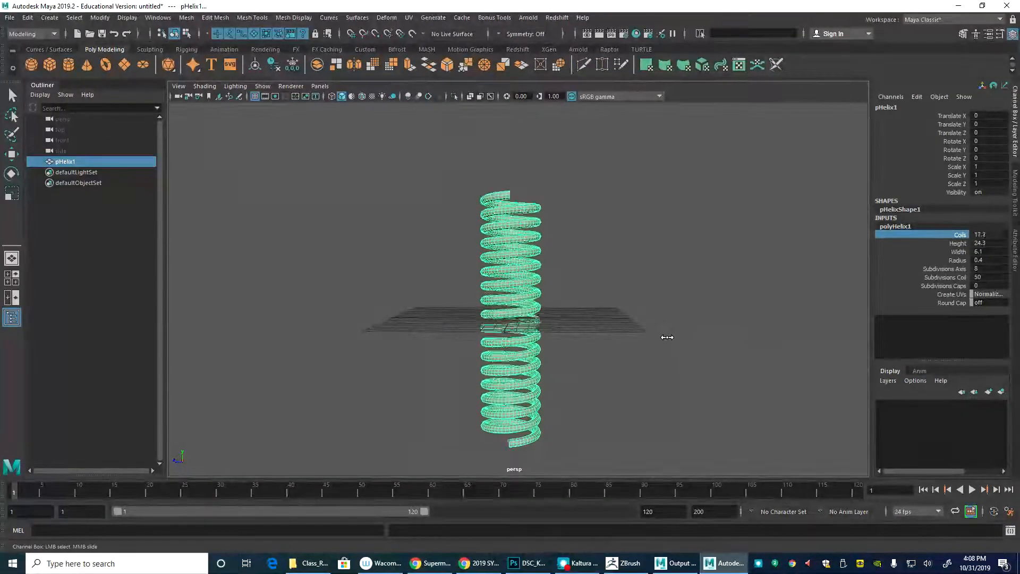
{"action": "left_click", "coordinate": [668, 337]}
{"action": "left_click_drag", "start_coordinate": [663, 341], "coordinate": [581, 295], "text": "alt"}
{"action": "right_click_drag", "start_coordinate": [581, 296], "coordinate": [781, 330], "text": "alt"}
{"action": "left_click_drag", "start_coordinate": [781, 330], "coordinate": [490, 289], "text": "alt"}
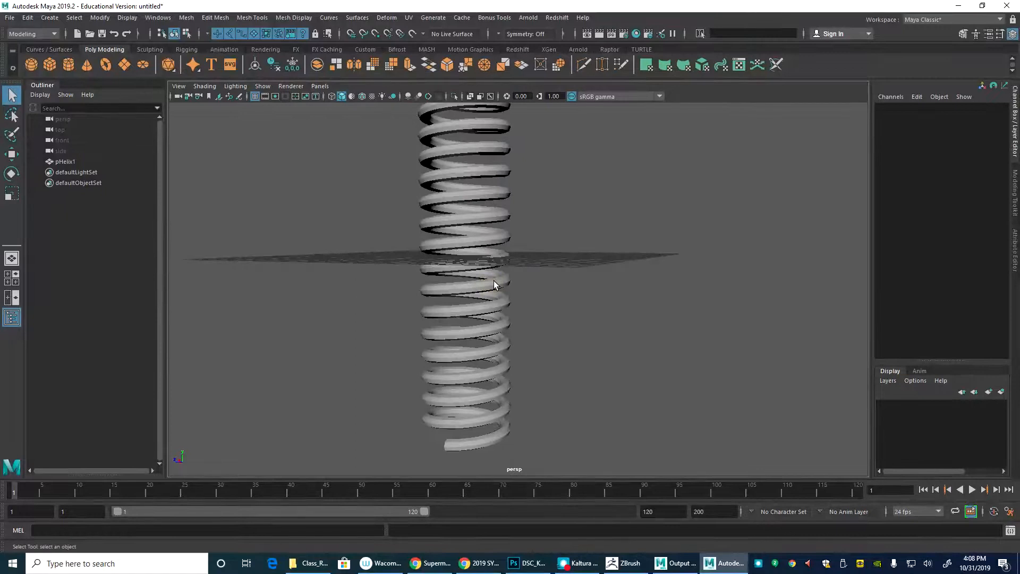
{"action": "scroll", "coordinate": [468, 265], "scroll_direction": "down", "scroll_amount": 5}
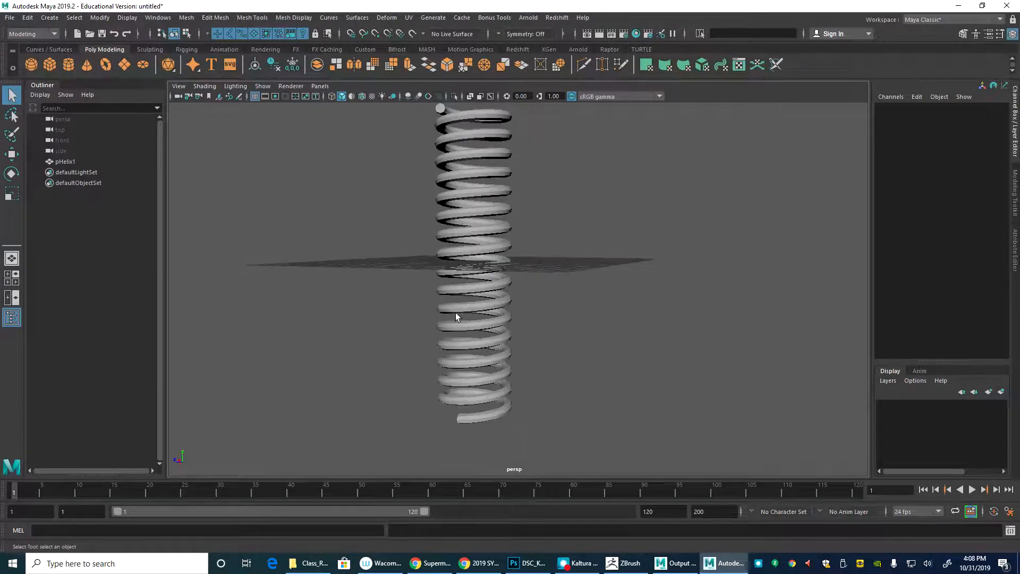
{"action": "scroll", "coordinate": [452, 325], "scroll_direction": "up", "scroll_amount": 6}
{"action": "scroll", "coordinate": [452, 241], "scroll_direction": "down", "scroll_amount": 3}
Step: Detach the Deform commands into a floating window and place it over the Outliner, clear of the helix
{"action": "left_click", "coordinate": [386, 18]}
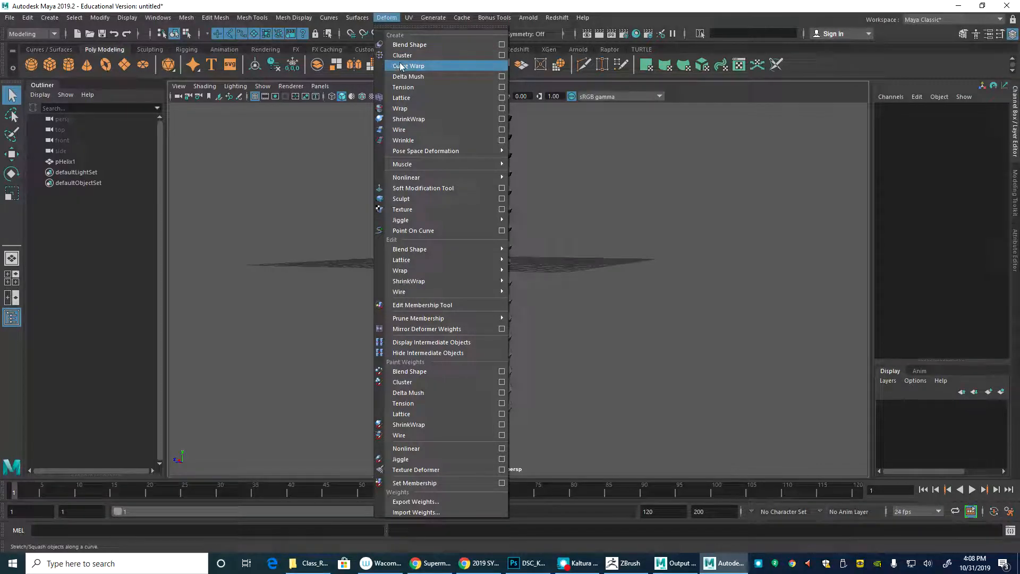
{"action": "left_click", "coordinate": [438, 28]}
{"action": "left_click_drag", "start_coordinate": [274, 74], "coordinate": [206, 83]}
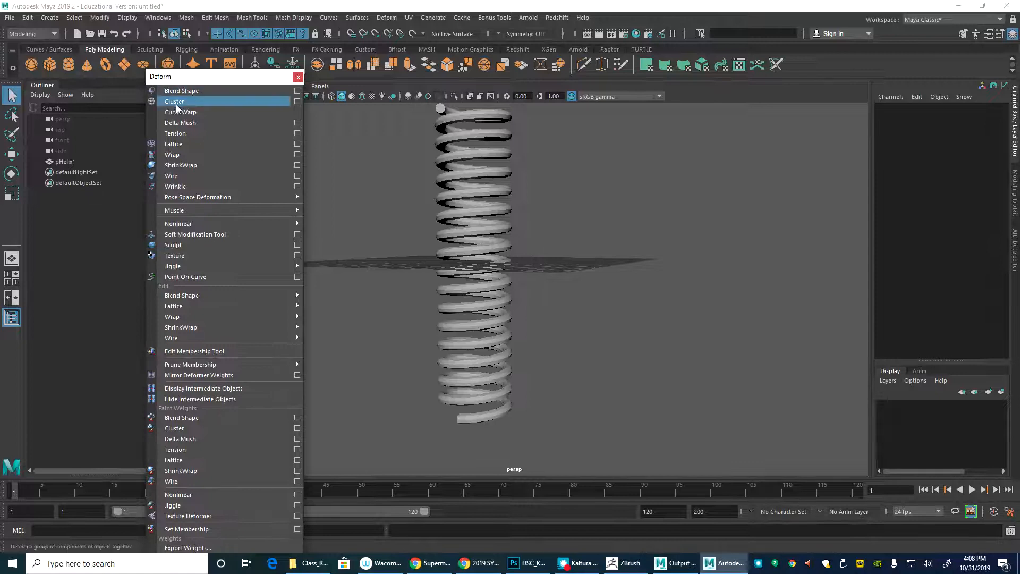
{"action": "left_click_drag", "start_coordinate": [210, 78], "coordinate": [136, 80]}
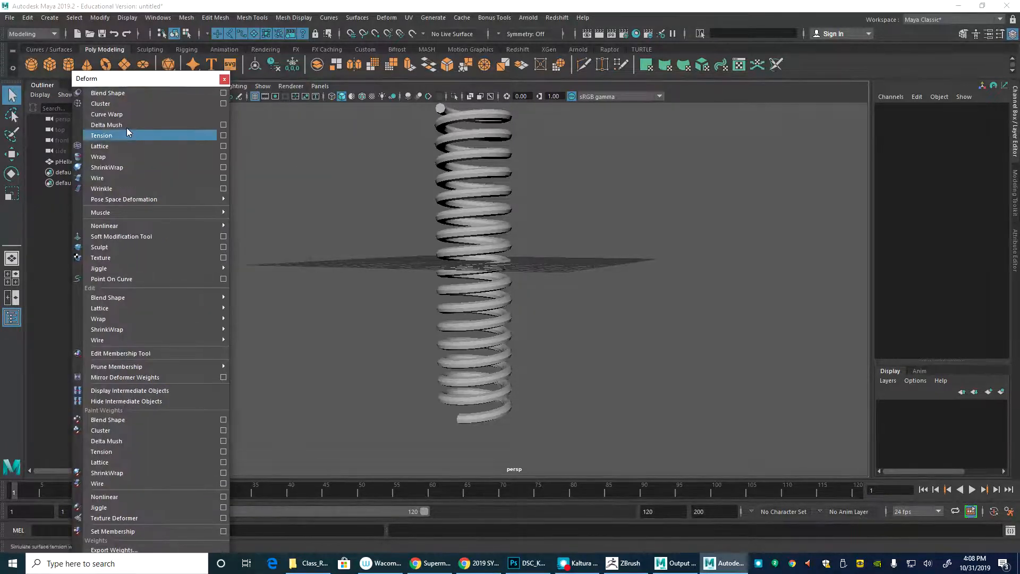
Step: Activate the CV Curve tool and show the whole helix in the side view
{"action": "left_click_drag", "start_coordinate": [567, 165], "coordinate": [518, 245], "text": "alt"}
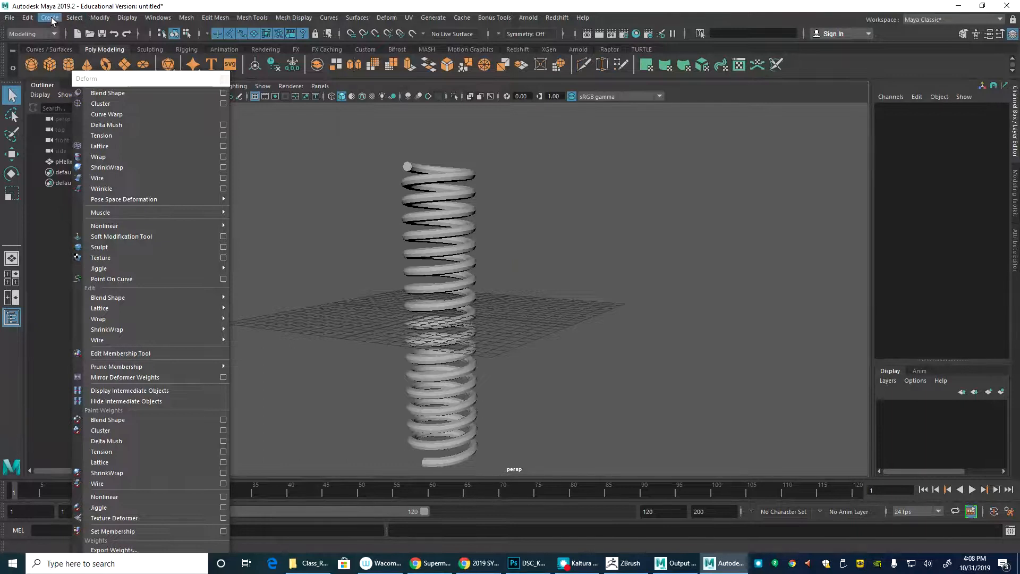
{"action": "left_click", "coordinate": [51, 19]}
{"action": "mouse_move", "coordinate": [120, 98]}
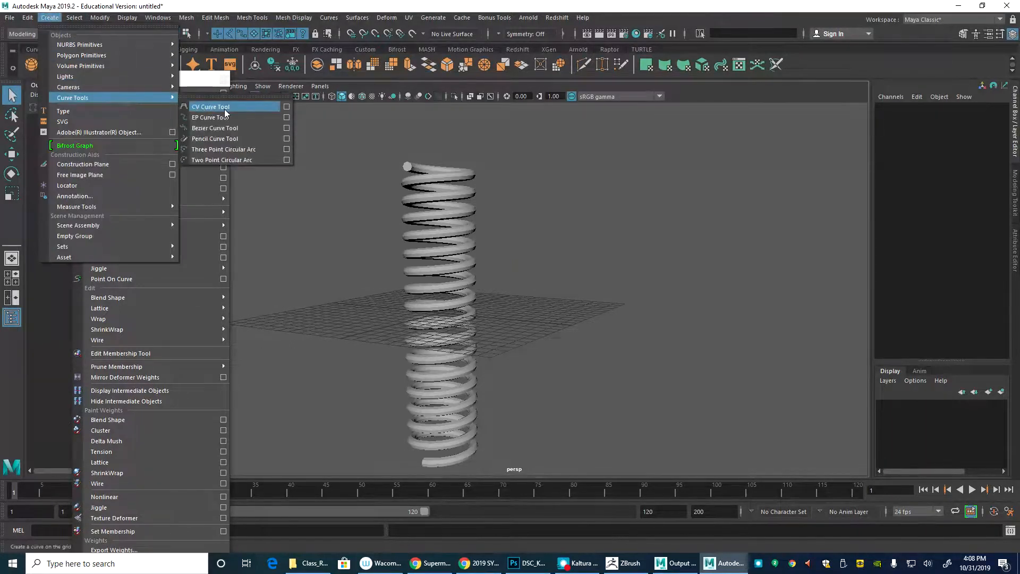
{"action": "left_click", "coordinate": [243, 110]}
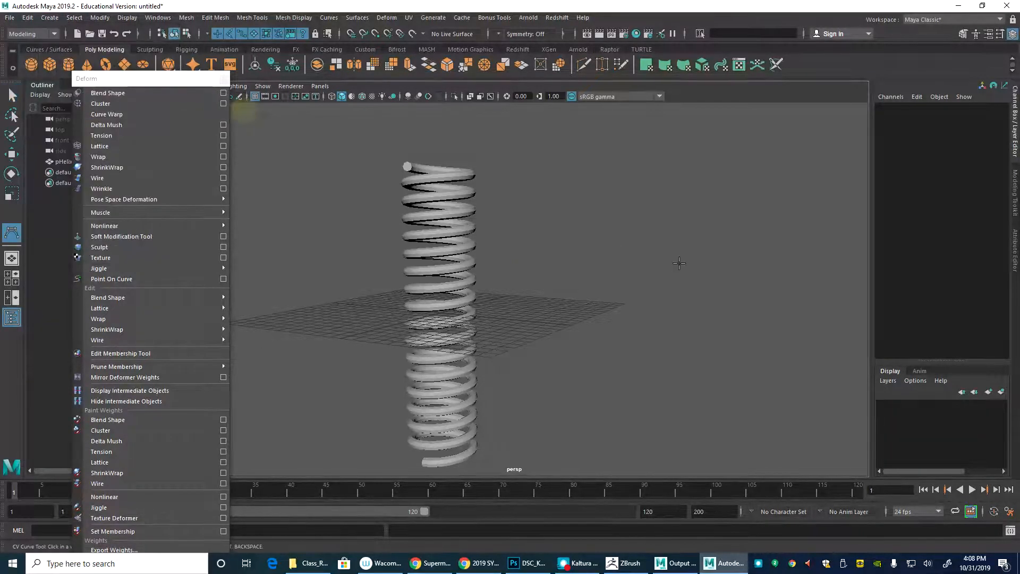
{"action": "key", "text": "space"}
{"action": "key", "text": "space"}
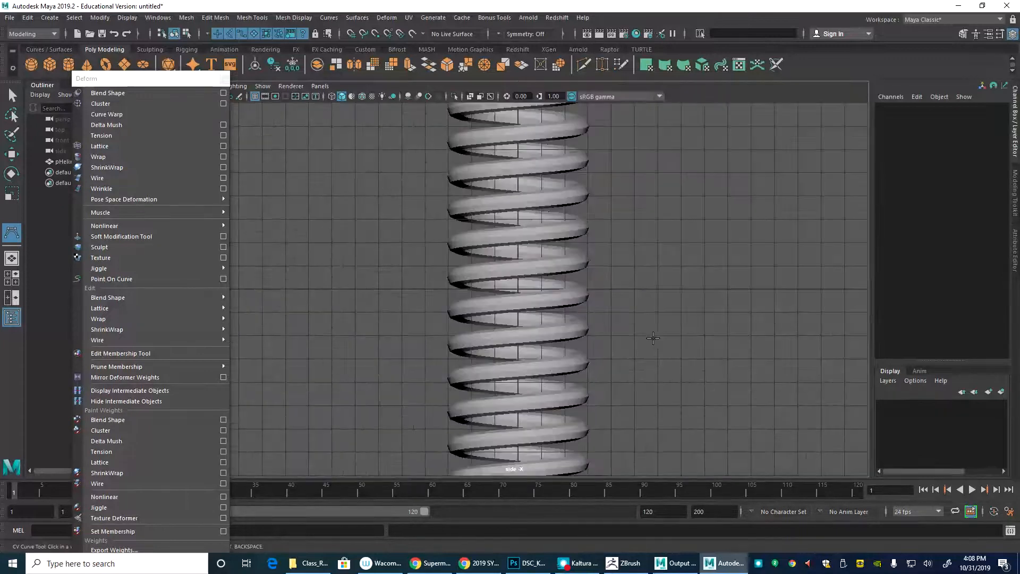
{"action": "scroll", "coordinate": [653, 336], "scroll_direction": "down", "scroll_amount": 3}
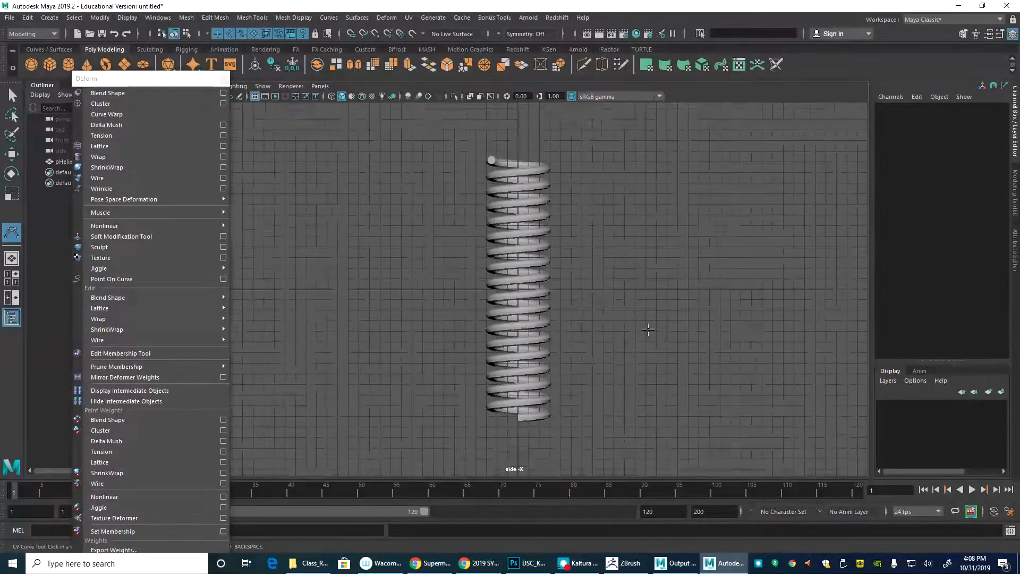
Step: Try a two-point CV curve along the helix's central axis, and delete it
{"action": "left_click", "coordinate": [518, 436]}
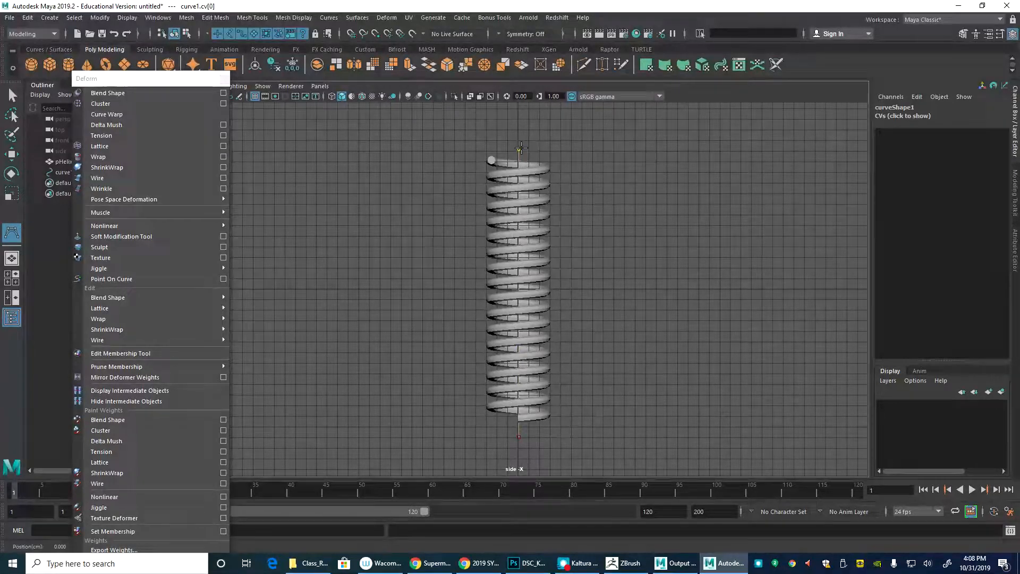
{"action": "left_click", "coordinate": [519, 148]}
{"action": "key", "text": "Return"}
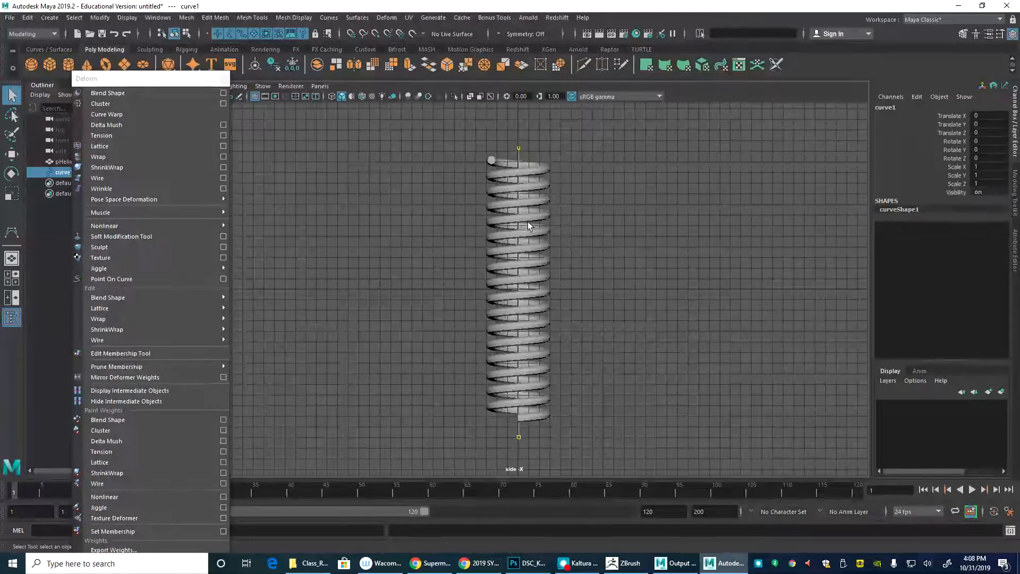
{"action": "key", "text": "Delete"}
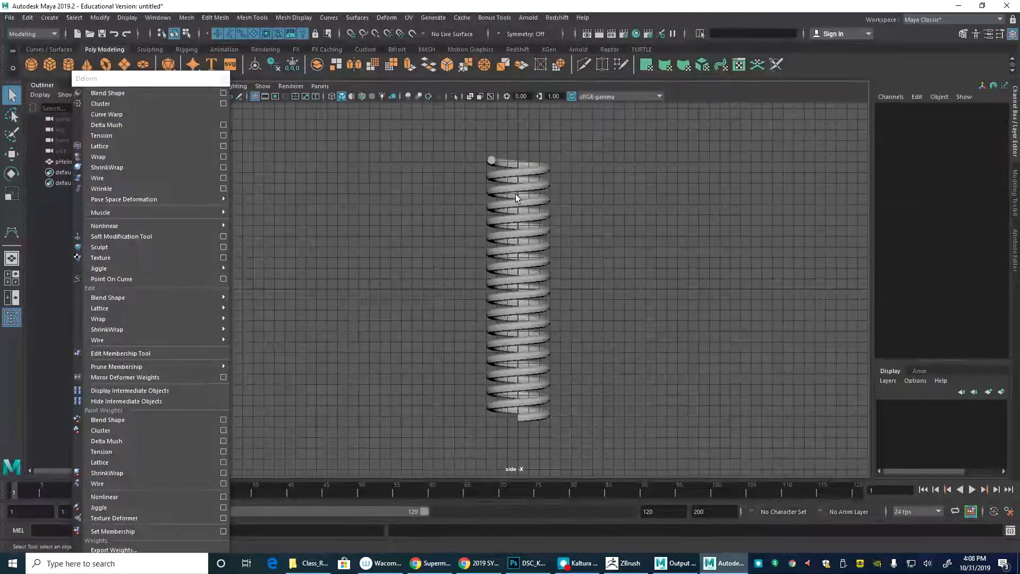
Step: Draw a CV curve of degree 1 Linear up the helix's central axis, reaching slightly past both ends
{"action": "left_click", "coordinate": [49, 18]}
{"action": "mouse_move", "coordinate": [124, 98]}
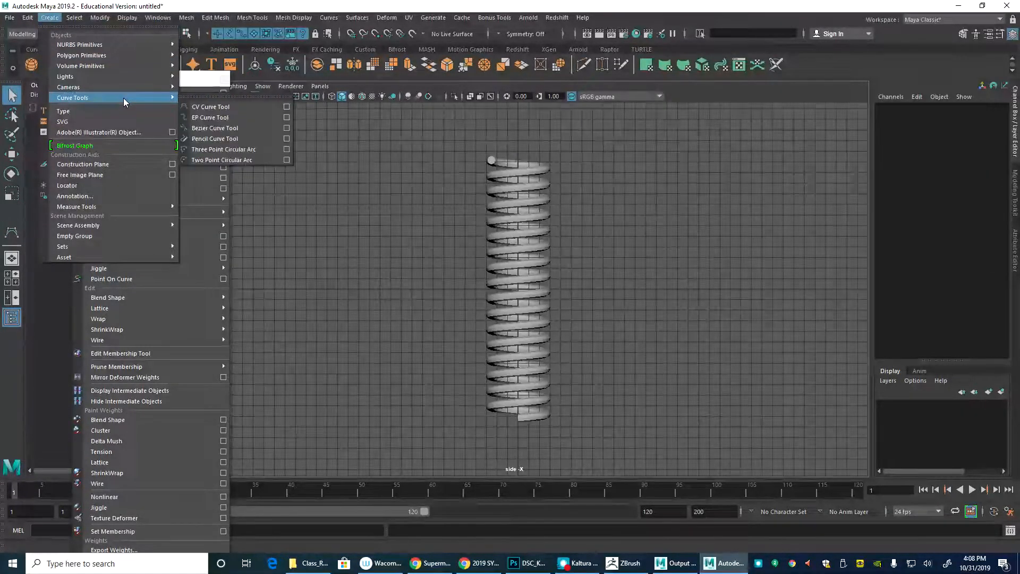
{"action": "left_click", "coordinate": [286, 106]}
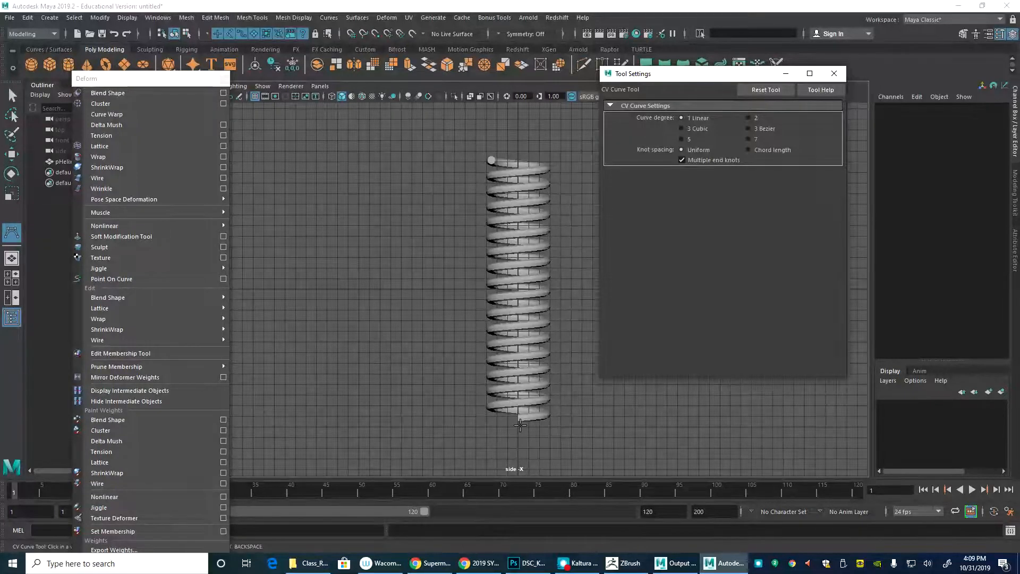
{"action": "left_click", "coordinate": [519, 425]}
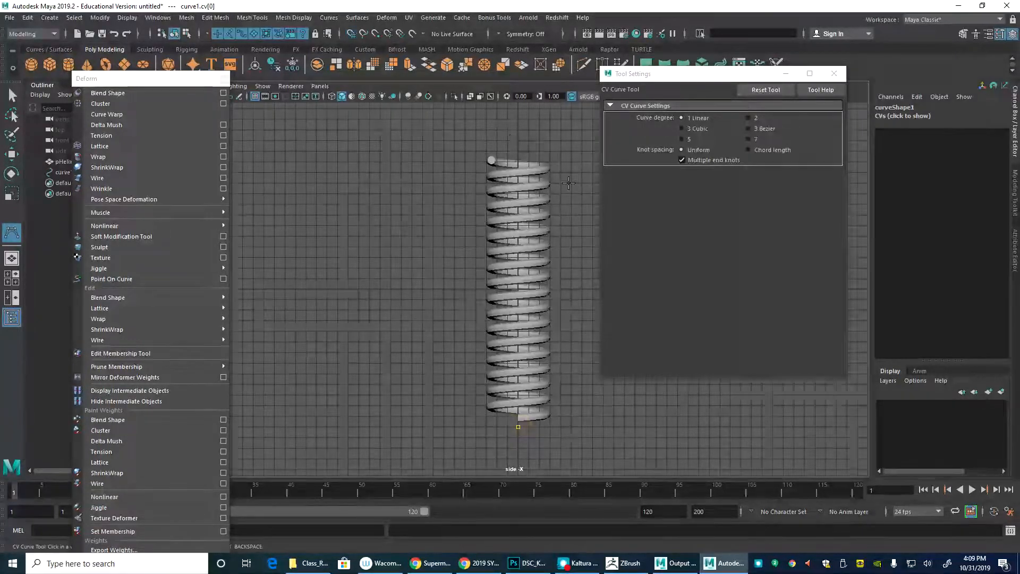
{"action": "key", "text": "q"}
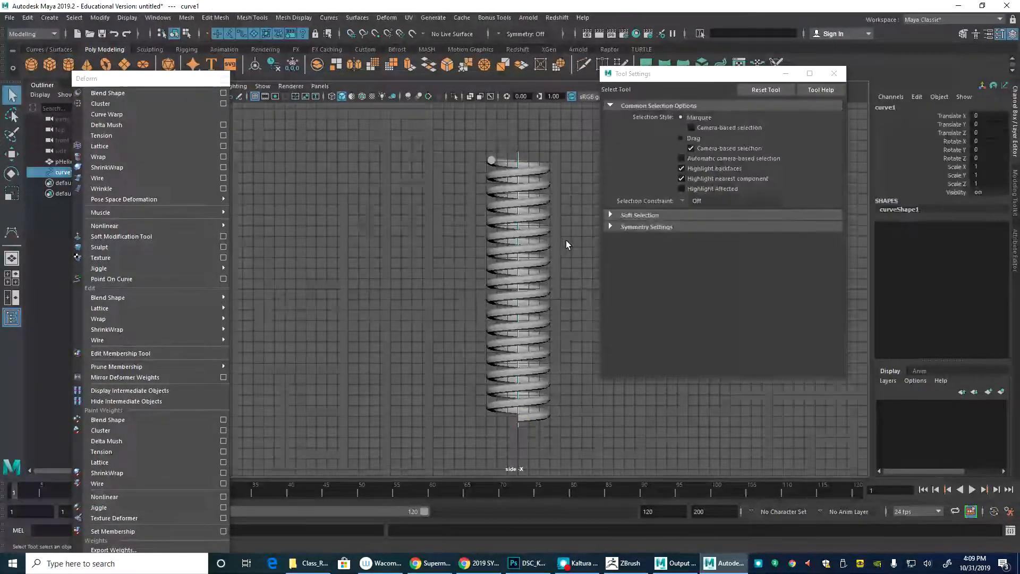
Step: Rebuild the straight curve with 4 spans and degree 3 Cubic
{"action": "left_click", "coordinate": [333, 141]}
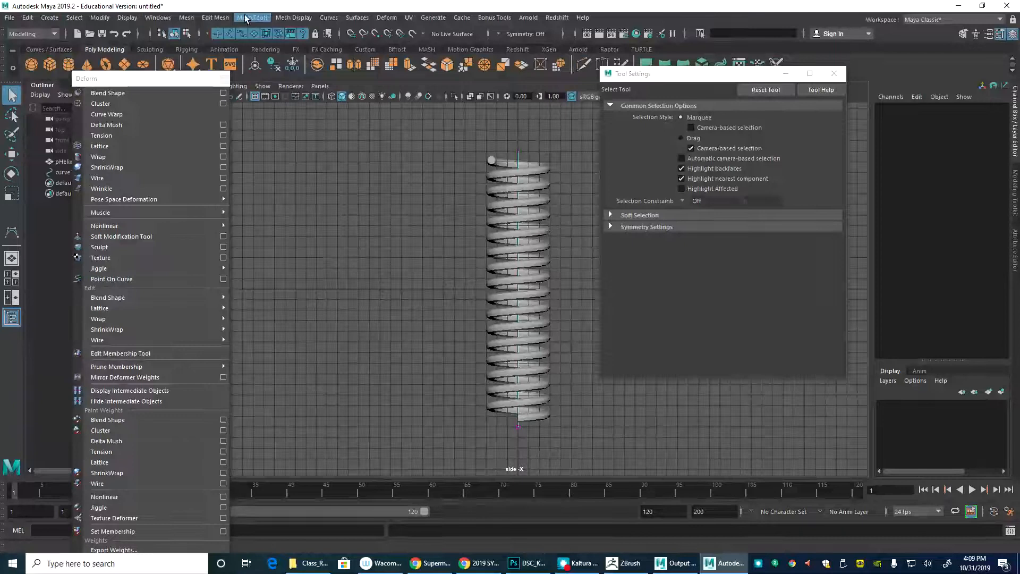
{"action": "left_click", "coordinate": [329, 18]}
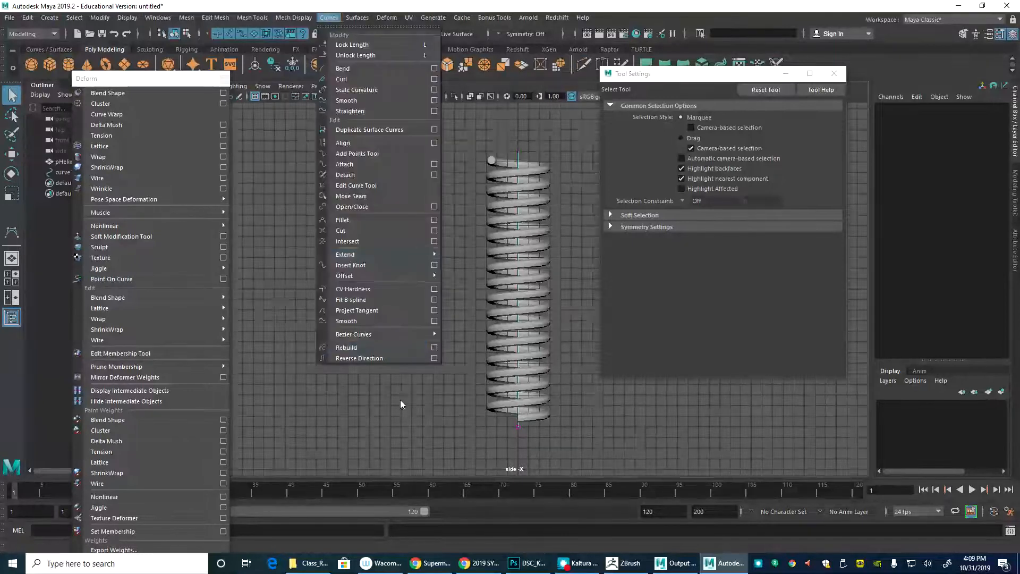
{"action": "left_click", "coordinate": [434, 347]}
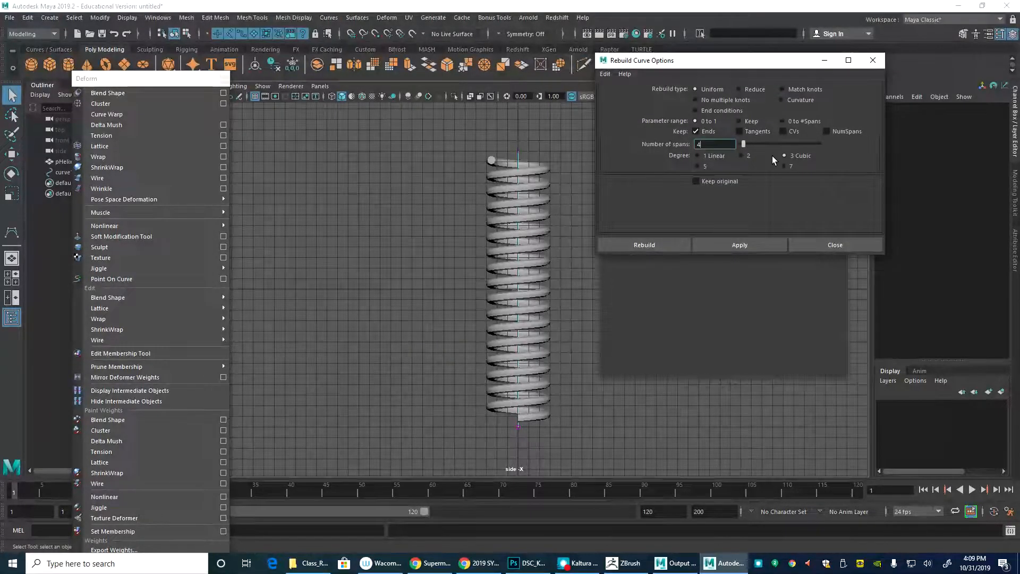
{"action": "left_click_drag", "start_coordinate": [718, 145], "coordinate": [673, 157]}
{"action": "left_click", "coordinate": [742, 245]}
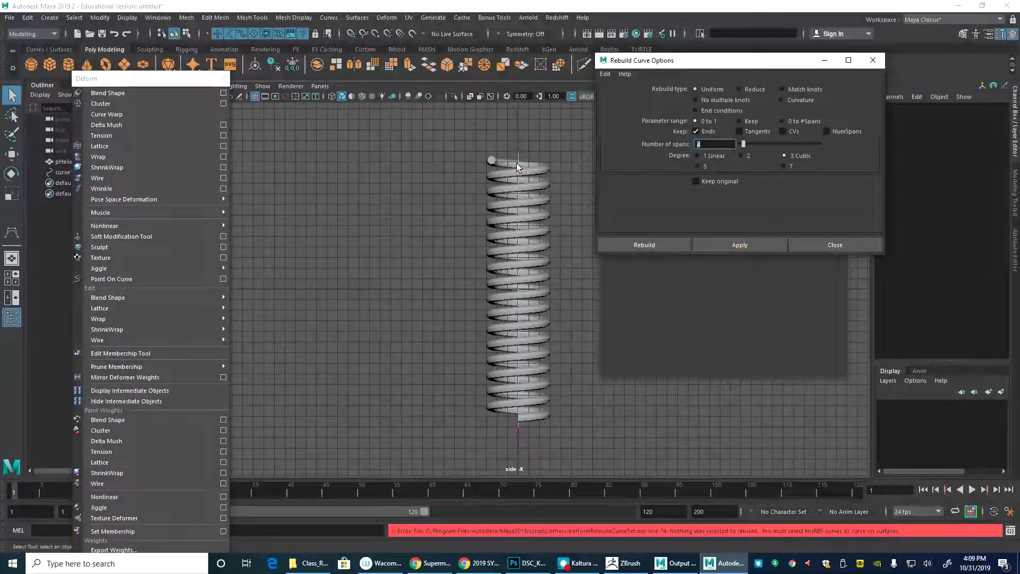
{"action": "right_click_drag", "start_coordinate": [517, 154], "coordinate": [562, 144]}
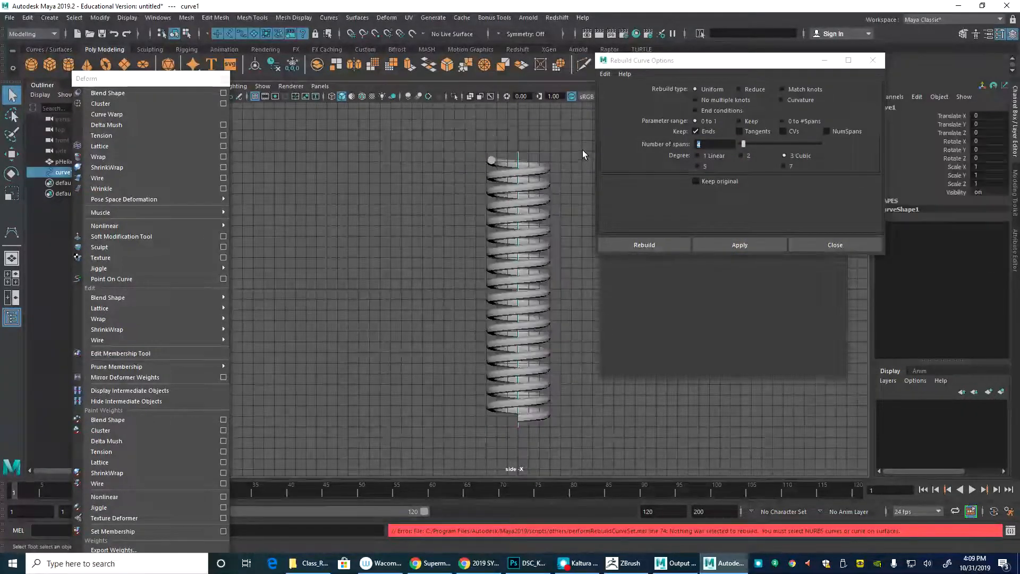
{"action": "left_click", "coordinate": [721, 242]}
{"action": "left_click", "coordinate": [850, 244]}
Step: Try moving one of the curve's control vertices sideways, undo it and return to object selection
{"action": "left_click", "coordinate": [471, 155]}
{"action": "left_click", "coordinate": [539, 160]}
{"action": "left_click", "coordinate": [446, 144]}
{"action": "left_click_drag", "start_coordinate": [462, 247], "coordinate": [558, 244]}
{"action": "key", "text": "w"}
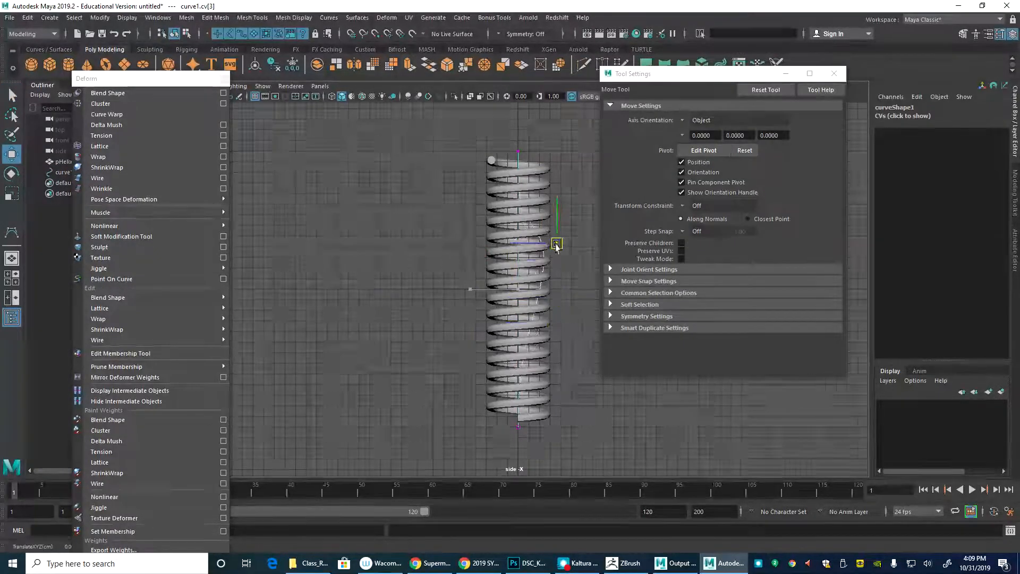
{"action": "key", "text": "ctrl+z"}
{"action": "key", "text": "F8"}
{"action": "left_click", "coordinate": [467, 112]}
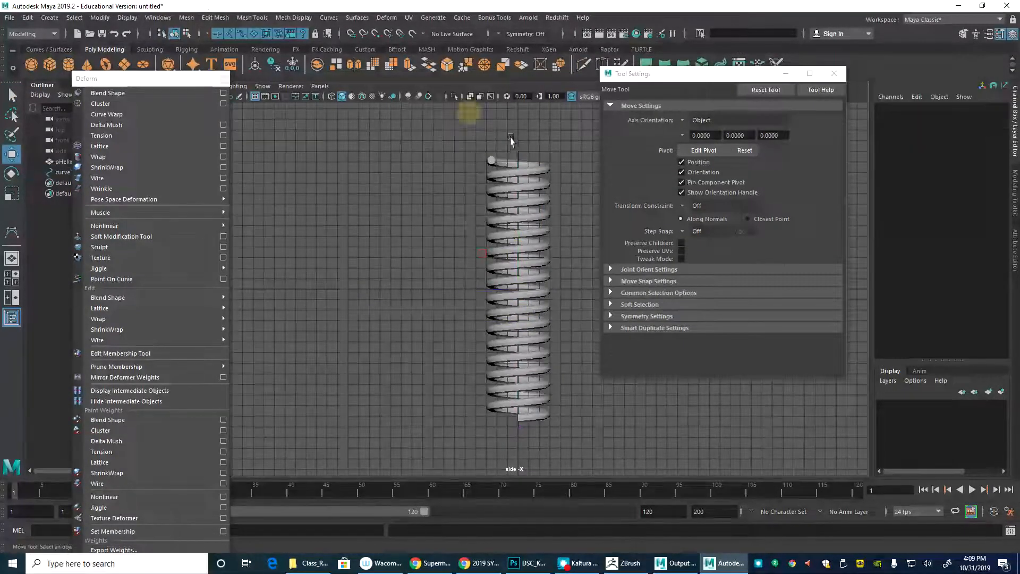
Step: Apply a Curve Warp deformer to the helix using the straight curve
{"action": "left_click_drag", "start_coordinate": [511, 150], "coordinate": [533, 156]}
{"action": "left_click", "coordinate": [536, 186], "text": "shift"}
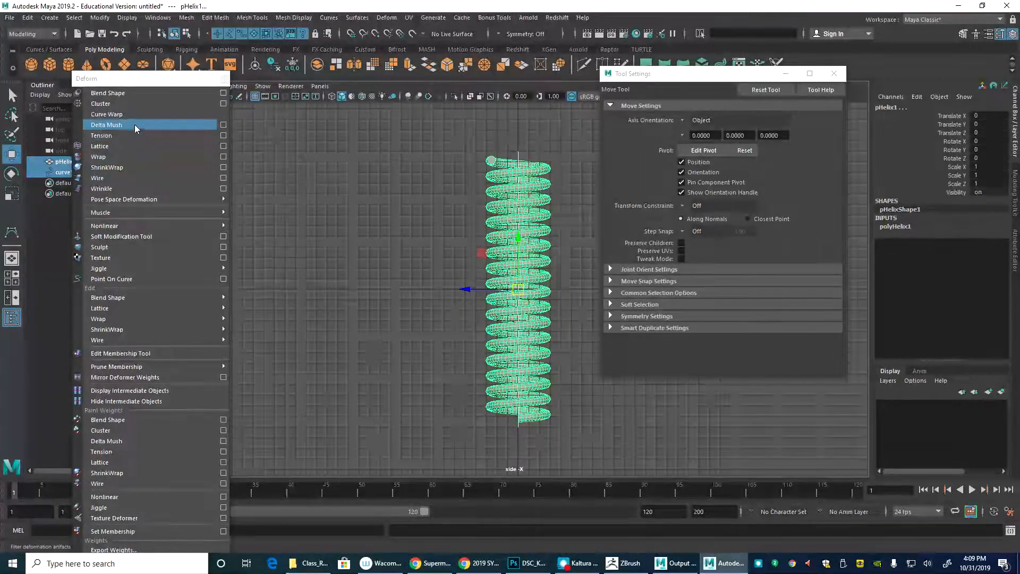
{"action": "left_click", "coordinate": [154, 146]}
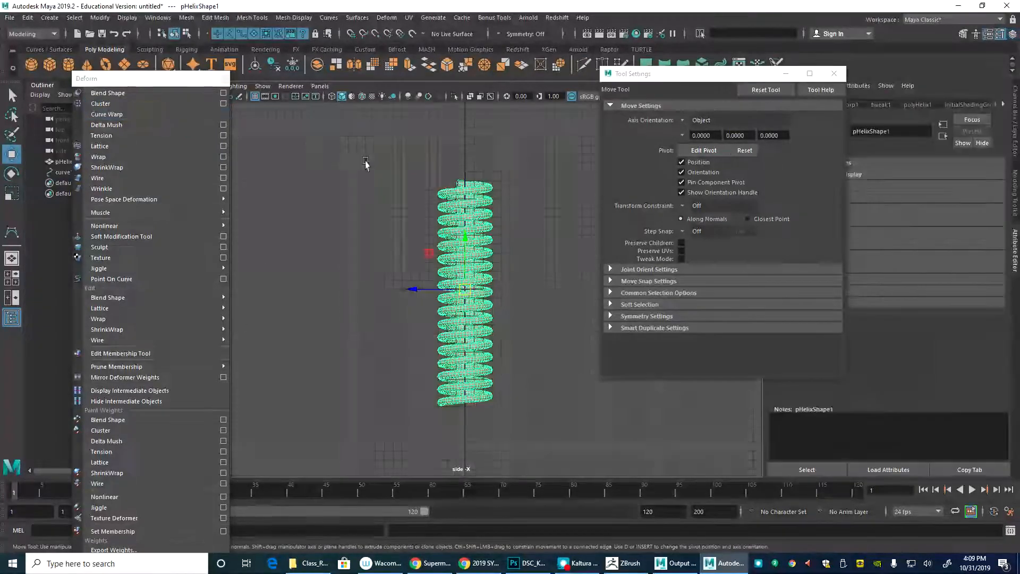
Step: Rotate the warp curve by about 88 degrees in the side view to lay the spring horizontal
{"action": "left_click", "coordinate": [467, 170]}
{"action": "left_click", "coordinate": [480, 177]}
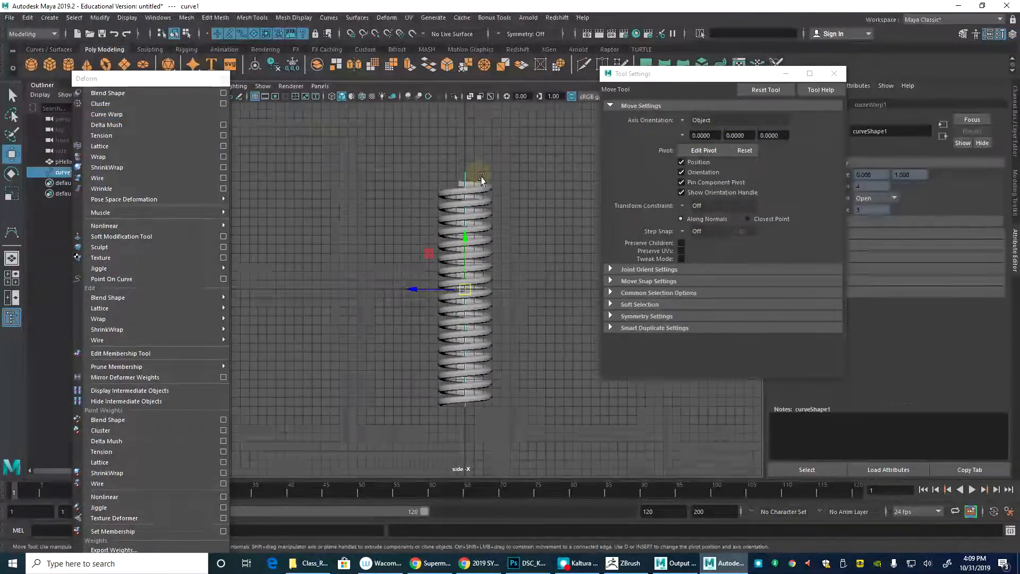
{"action": "key", "text": "e"}
{"action": "left_click_drag", "start_coordinate": [449, 255], "coordinate": [433, 319]}
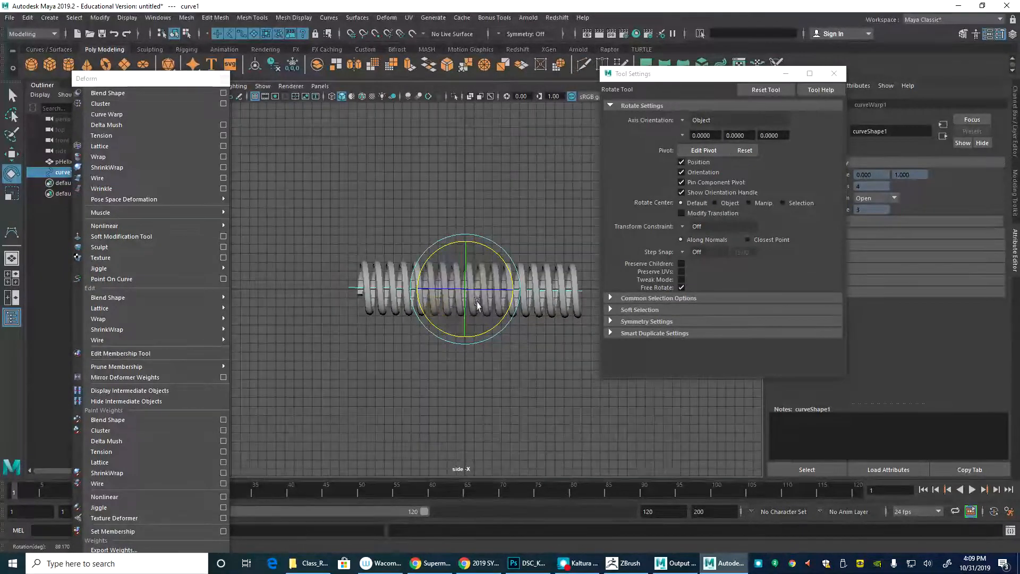
Step: Move the warp curve straight up above the grid, and shift the Tool Settings window clear of the perspective view
{"action": "key", "text": "w"}
{"action": "left_click_drag", "start_coordinate": [472, 292], "coordinate": [475, 143]}
{"action": "key", "text": "space"}
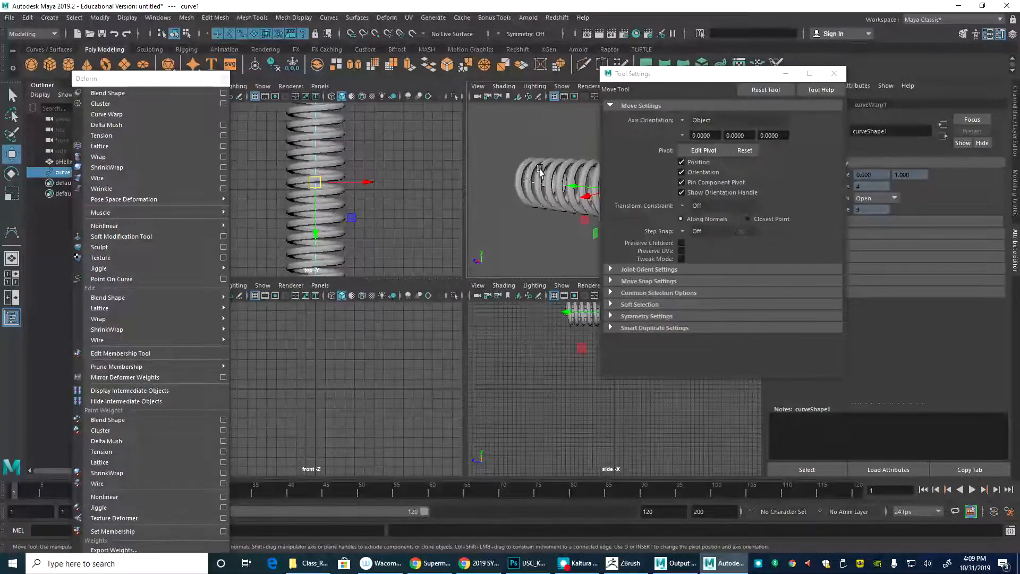
{"action": "key", "text": "space"}
{"action": "left_click_drag", "start_coordinate": [712, 80], "coordinate": [1015, 164]}
{"action": "right_click_drag", "start_coordinate": [582, 214], "coordinate": [501, 212], "text": "alt"}
{"action": "left_click_drag", "start_coordinate": [501, 212], "coordinate": [551, 237], "text": "alt"}
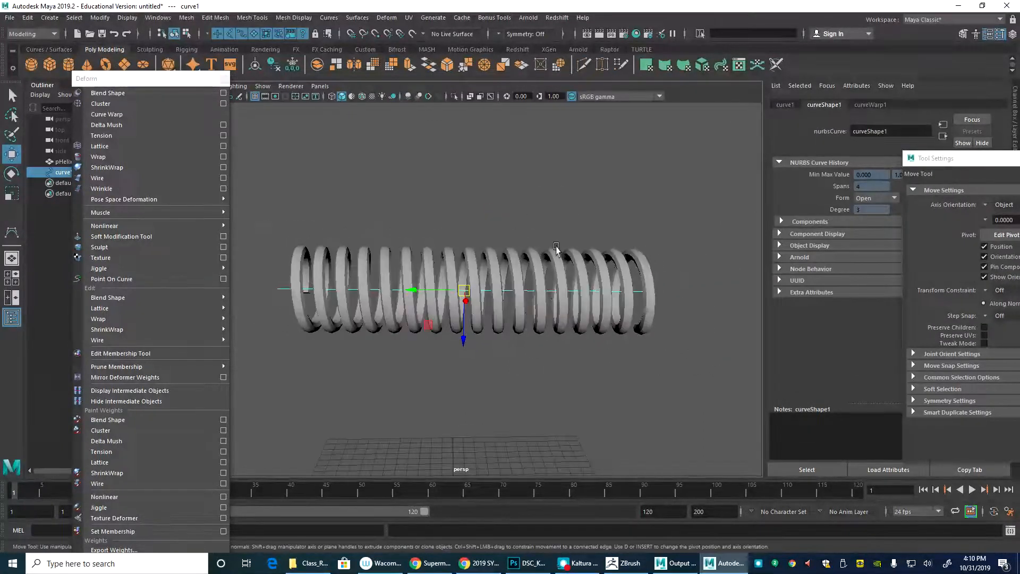
Step: Try scaling the warped helix mesh along its Y axis and along its Z axis, undoing each change
{"action": "left_click", "coordinate": [553, 260]}
{"action": "key", "text": "r"}
{"action": "middle_click_drag", "start_coordinate": [544, 390], "coordinate": [572, 268], "text": "alt"}
{"action": "right_click_drag", "start_coordinate": [572, 269], "coordinate": [522, 271], "text": "alt"}
{"action": "left_click_drag", "start_coordinate": [470, 341], "coordinate": [473, 364]}
{"action": "key", "text": "ctrl+z"}
{"action": "left_click_drag", "start_coordinate": [423, 390], "coordinate": [451, 390]}
{"action": "key", "text": "ctrl+z"}
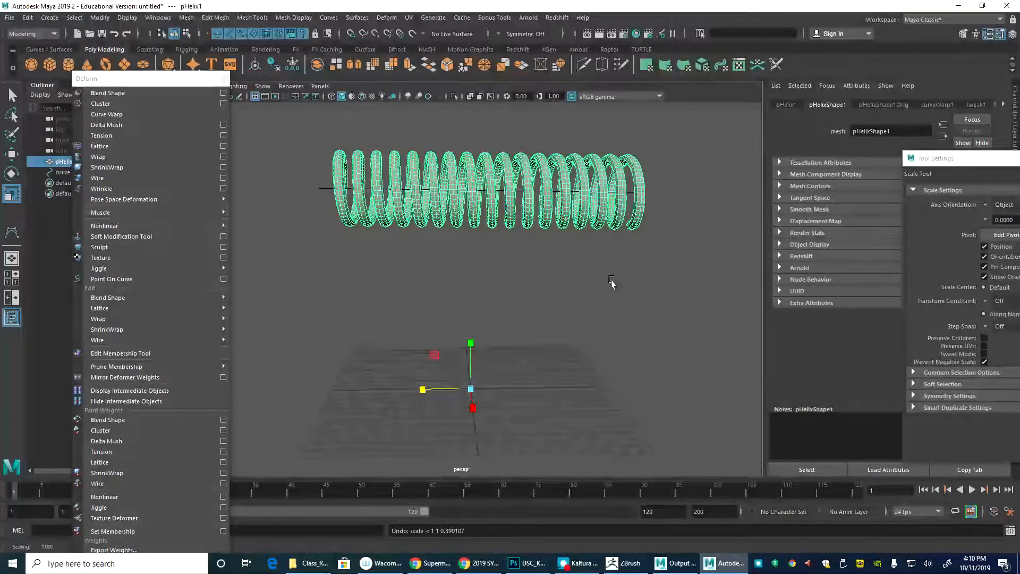
Step: Show the helix's polyHelix1 construction attributes in the Channel Box and move the Tool Settings window clear of them
{"action": "key", "text": "ctrl+a"}
{"action": "left_click_drag", "start_coordinate": [954, 164], "coordinate": [1000, 297]}
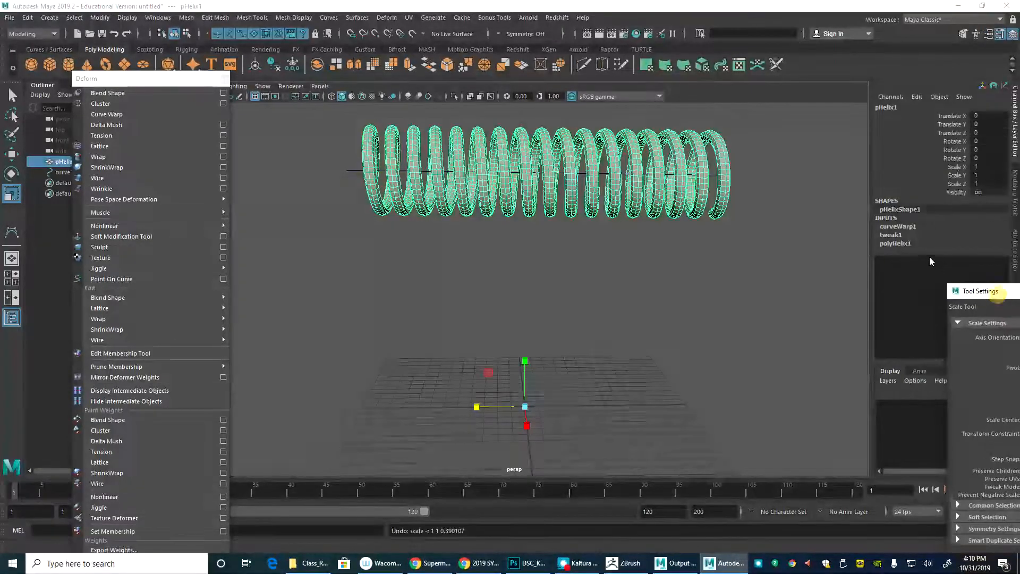
{"action": "left_click", "coordinate": [906, 224]}
{"action": "left_click", "coordinate": [891, 295]}
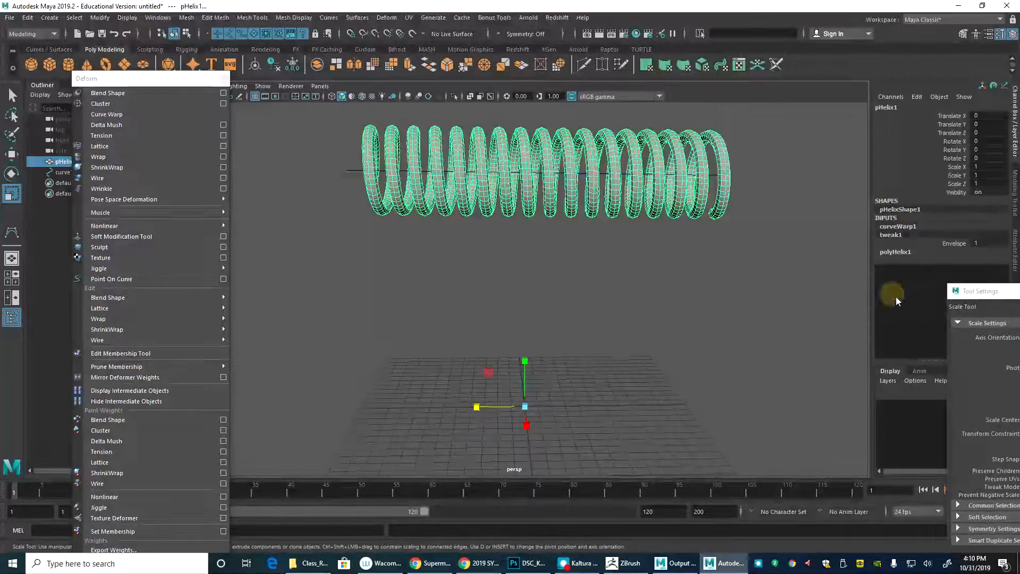
{"action": "left_click", "coordinate": [894, 253]}
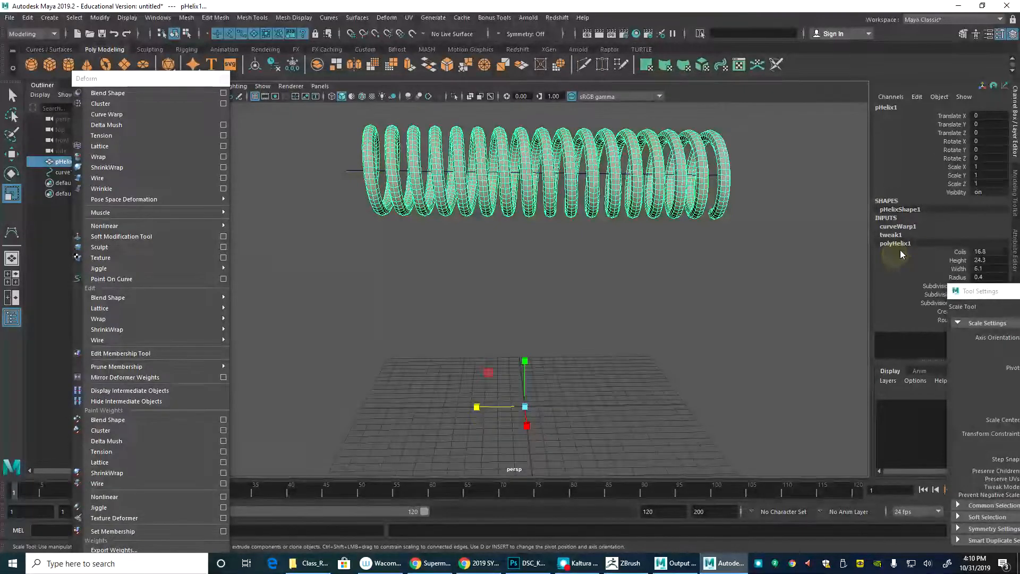
{"action": "left_click_drag", "start_coordinate": [995, 293], "coordinate": [967, 363]}
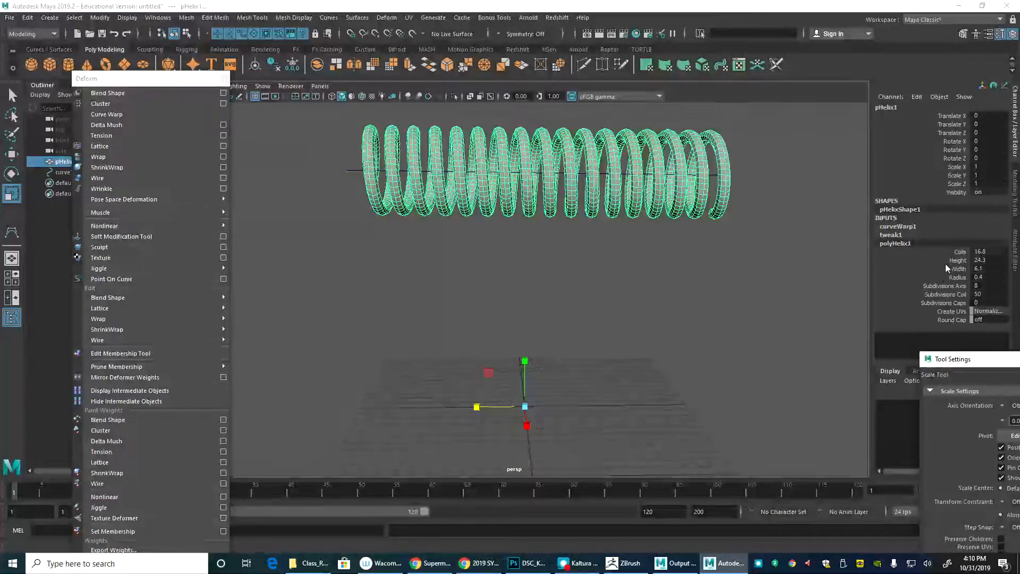
Step: Try changing the helix's Height attribute interactively and undo the change
{"action": "left_click", "coordinate": [942, 260]}
{"action": "middle_click_drag", "start_coordinate": [720, 312], "coordinate": [673, 321]}
{"action": "key", "text": "ctrl+z"}
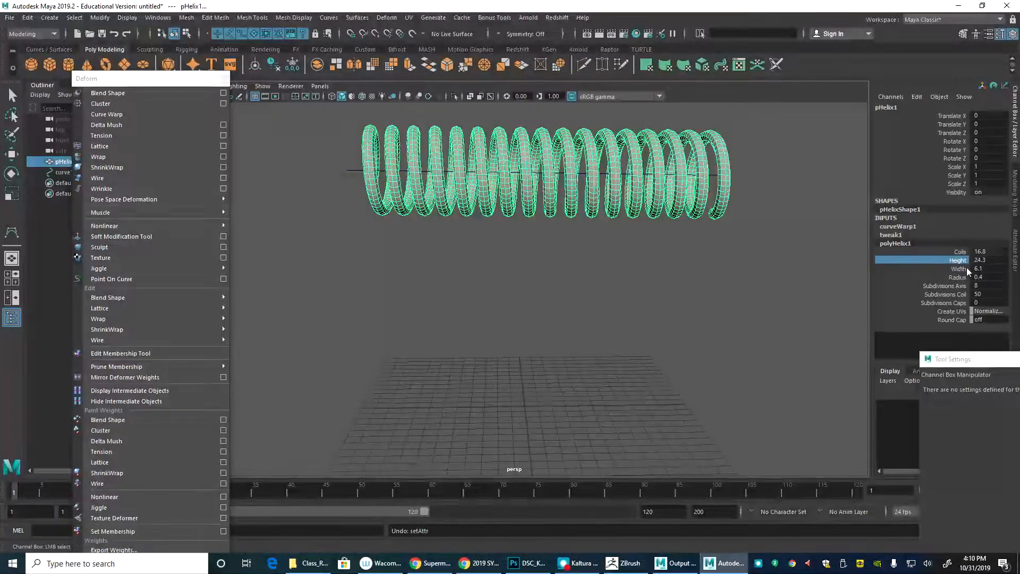
Step: Display the warp curve's control vertices and try moving one of them to bend the spring, undoing the last move
{"action": "left_click", "coordinate": [348, 171]}
{"action": "right_click_drag", "start_coordinate": [550, 282], "coordinate": [452, 285]}
{"action": "left_click_drag", "start_coordinate": [566, 252], "coordinate": [507, 112]}
{"action": "key", "text": "w"}
{"action": "left_click_drag", "start_coordinate": [537, 173], "coordinate": [519, 19]}
{"action": "middle_click_drag", "start_coordinate": [534, 180], "coordinate": [494, 286], "text": "alt"}
{"action": "right_click_drag", "start_coordinate": [494, 286], "coordinate": [456, 294], "text": "alt"}
{"action": "key", "text": "ctrl+z"}
Step: Try moving several control vertices along the warp curve to reshape the spring, and undo all of these moves
{"action": "left_click_drag", "start_coordinate": [450, 337], "coordinate": [393, 229]}
{"action": "left_click_drag", "start_coordinate": [427, 280], "coordinate": [460, 229]}
{"action": "left_click_drag", "start_coordinate": [539, 343], "coordinate": [536, 228]}
{"action": "left_click_drag", "start_coordinate": [633, 328], "coordinate": [579, 218]}
{"action": "left_click_drag", "start_coordinate": [586, 277], "coordinate": [577, 299]}
{"action": "key", "text": "ctrl+z"}
{"action": "key", "text": "ctrl+z"}
{"action": "key", "text": "ctrl+z"}
{"action": "key", "text": "ctrl+z"}
{"action": "key", "text": "ctrl+z"}
{"action": "key", "text": "ctrl+z"}
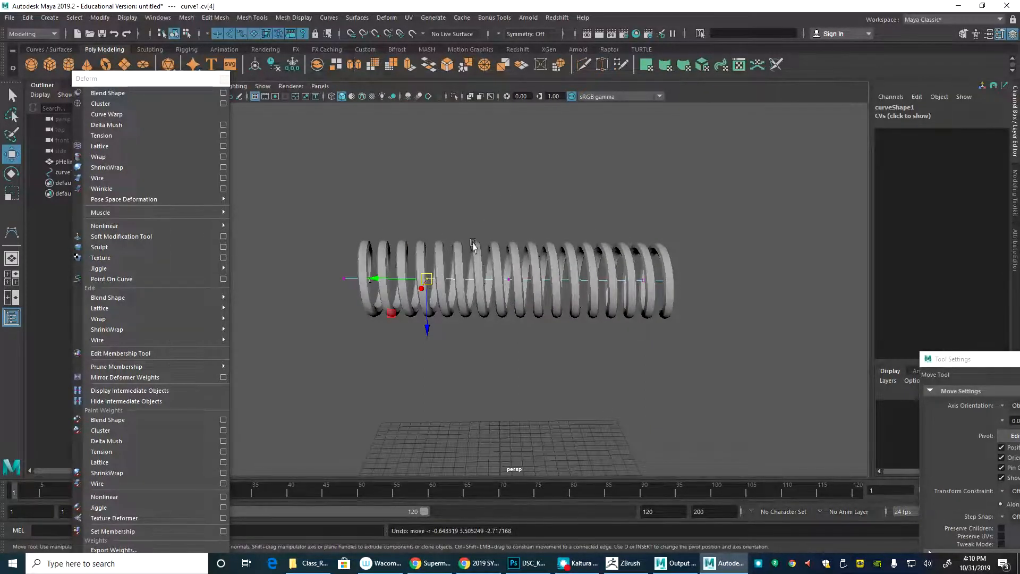
Step: Return the warp curve to object mode and select the whole curve
{"action": "scroll", "coordinate": [573, 252], "scroll_direction": "down", "scroll_amount": 3}
{"action": "scroll", "coordinate": [531, 256], "scroll_direction": "up", "scroll_amount": 6}
{"action": "mouse_move", "coordinate": [491, 320]}
{"action": "left_mouse_down", "text": "alt"}
{"action": "mouse_move", "coordinate": [516, 313]}
{"action": "mouse_move", "coordinate": [456, 313]}
{"action": "mouse_move", "coordinate": [494, 310]}
{"action": "left_mouse_up", "text": "alt"}
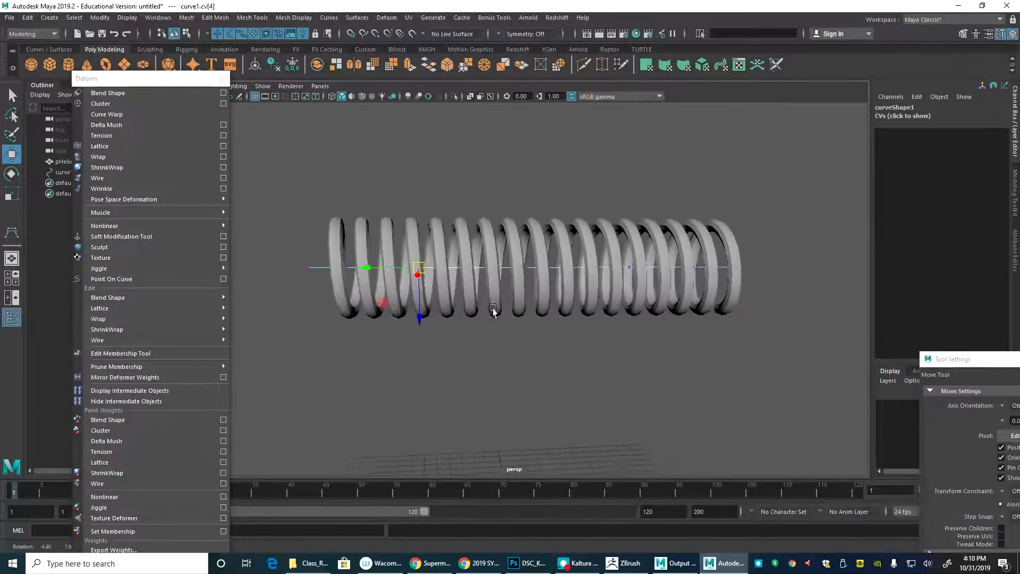
{"action": "key", "text": "q"}
{"action": "right_click_drag", "start_coordinate": [387, 181], "coordinate": [451, 139]}
{"action": "left_click", "coordinate": [451, 142]}
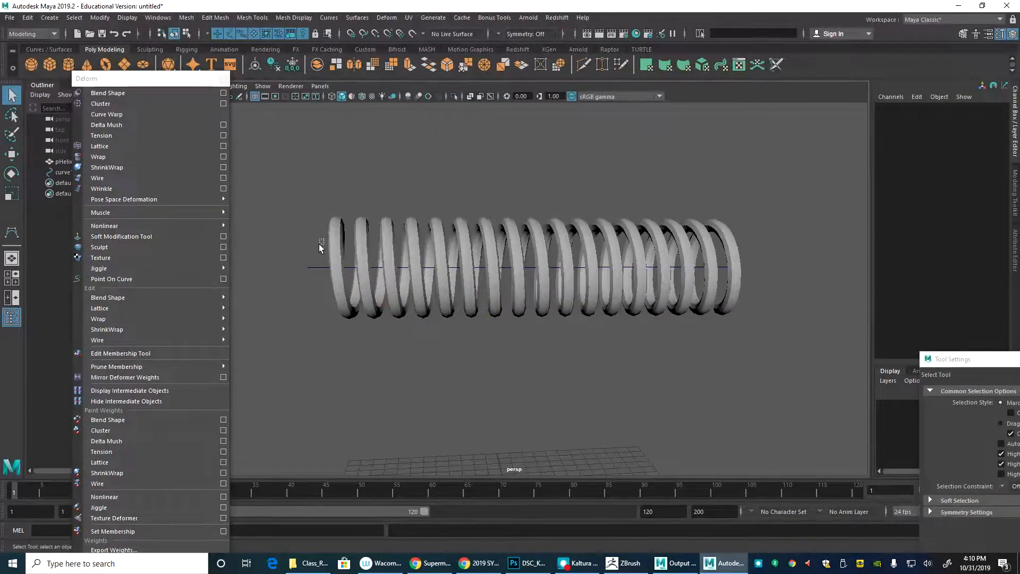
{"action": "left_click_drag", "start_coordinate": [321, 243], "coordinate": [317, 287]}
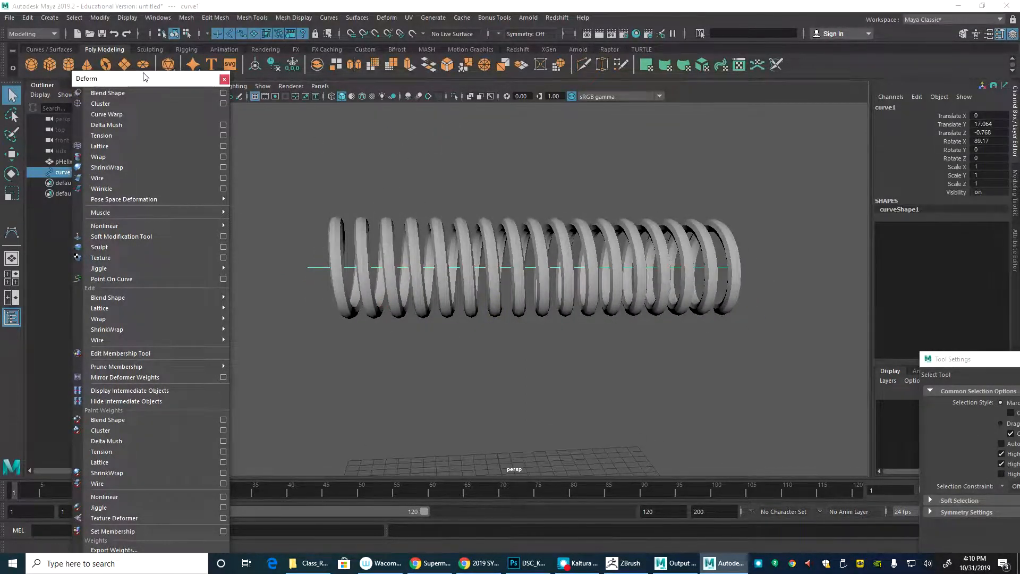
Step: Create a polygon cube, scale it uniformly to about 9.46, and place it at the spring's negative-Z end
{"action": "left_click_drag", "start_coordinate": [149, 78], "coordinate": [61, 133]}
{"action": "left_click", "coordinate": [50, 64]}
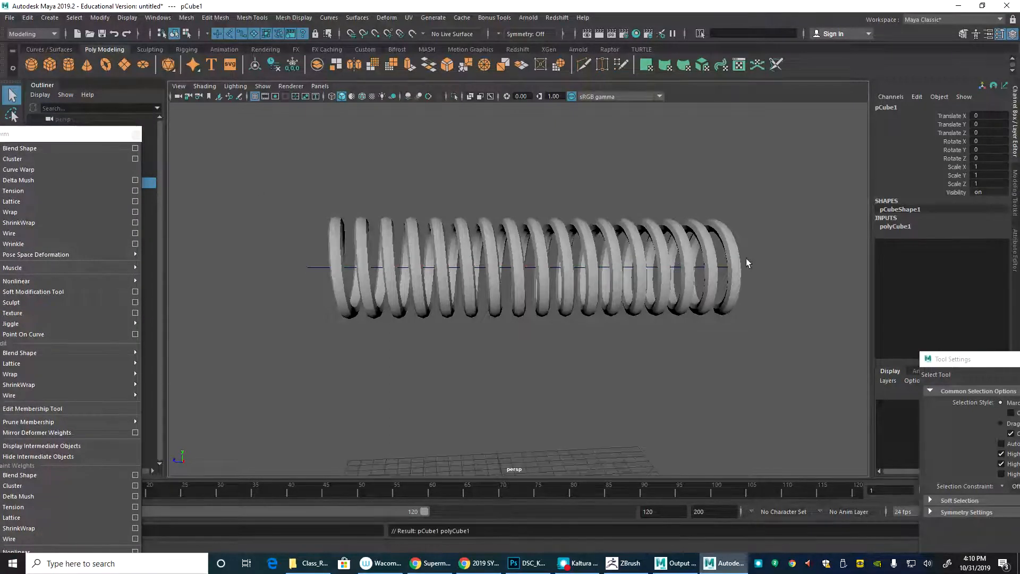
{"action": "scroll", "coordinate": [715, 285], "scroll_direction": "down", "scroll_amount": 5}
{"action": "key", "text": "r"}
{"action": "mouse_move", "coordinate": [518, 388]}
{"action": "left_mouse_down"}
{"action": "mouse_move", "coordinate": [606, 387]}
{"action": "mouse_move", "coordinate": [523, 391]}
{"action": "left_mouse_up"}
{"action": "key", "text": "w"}
{"action": "left_click_drag", "start_coordinate": [659, 257], "coordinate": [619, 278]}
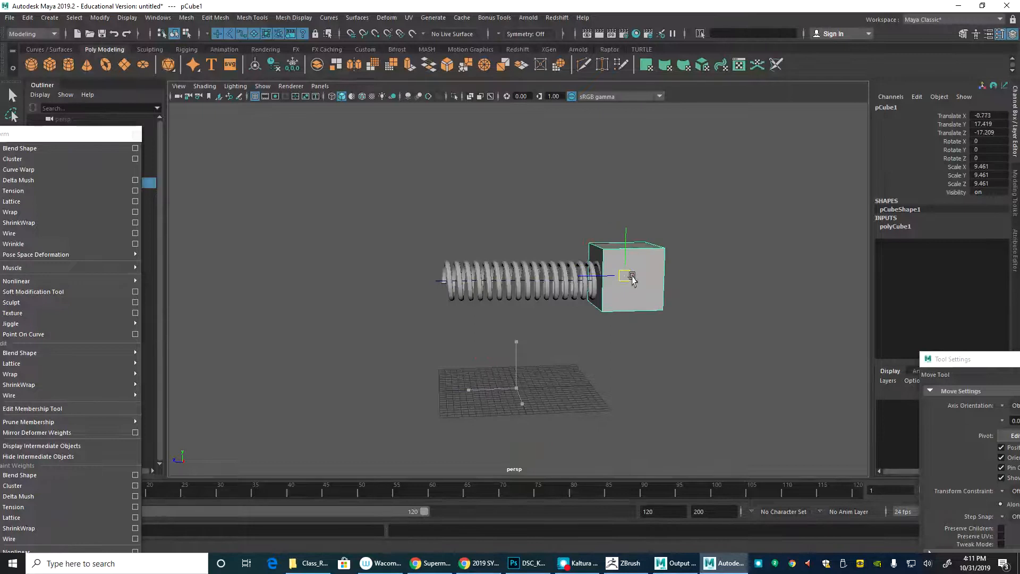
Step: Duplicate the cube and move the copy along Z to about 15.35 at the spring's opposite end
{"action": "left_click_drag", "start_coordinate": [694, 312], "coordinate": [688, 375], "text": "alt"}
{"action": "key", "text": "ctrl+d"}
{"action": "left_click_drag", "start_coordinate": [590, 279], "coordinate": [359, 307]}
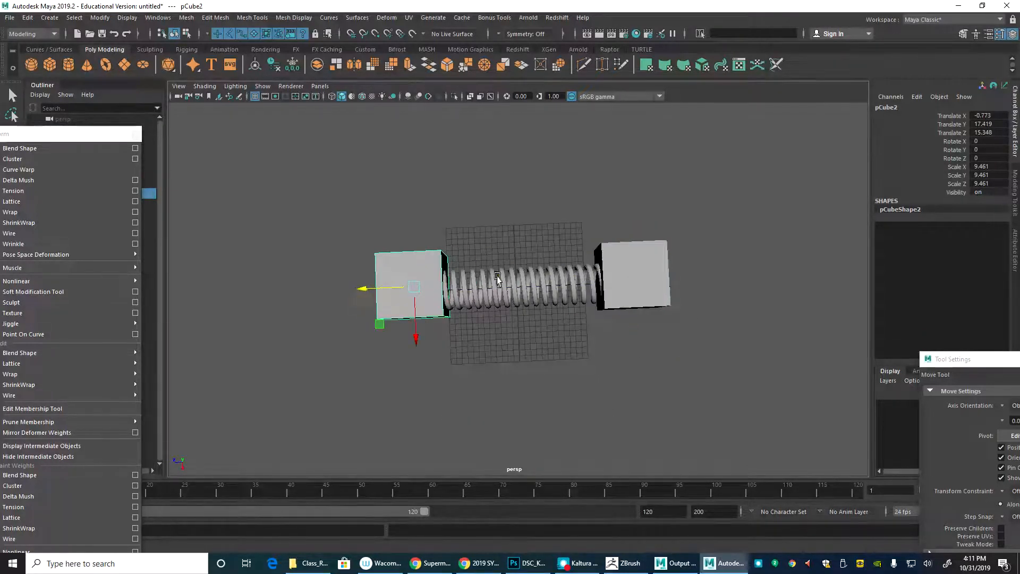
{"action": "left_click_drag", "start_coordinate": [497, 286], "coordinate": [499, 277], "text": "alt"}
Step: Snap both cubes along the X axis to X = 0 so they line up with the spring
{"action": "left_click", "coordinate": [629, 294]}
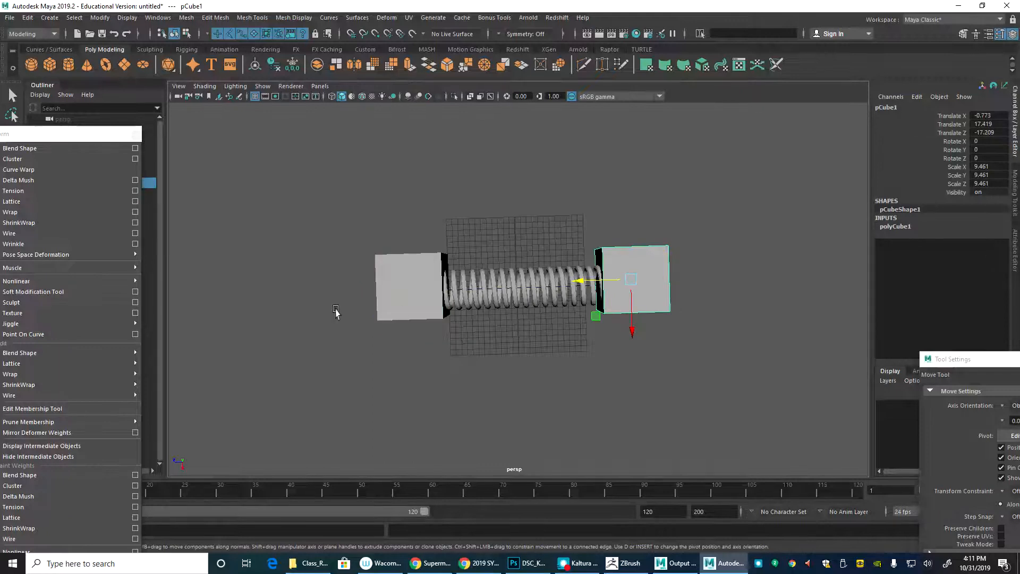
{"action": "left_click", "coordinate": [393, 304]}
{"action": "left_click_drag", "start_coordinate": [415, 336], "coordinate": [408, 293]}
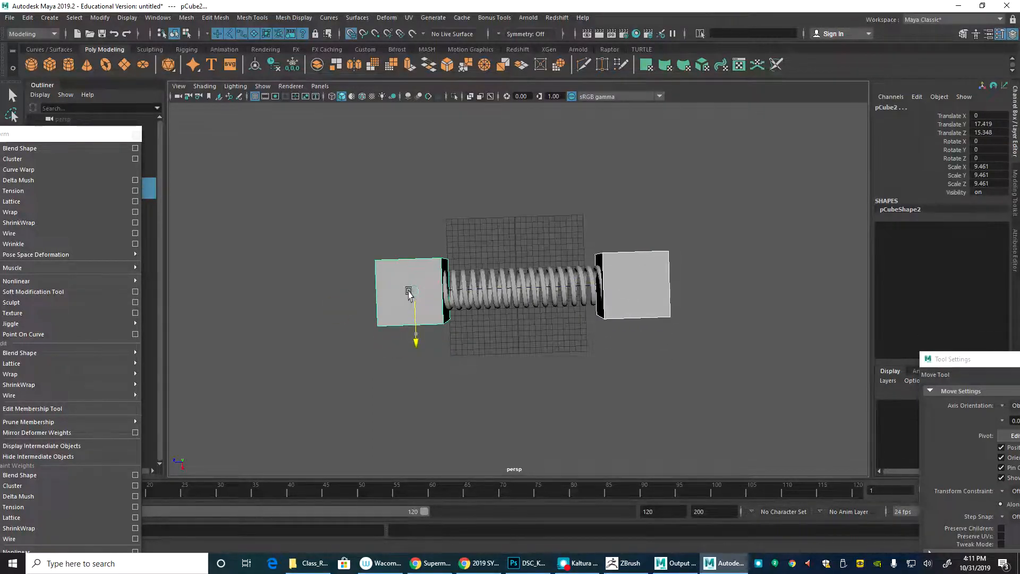
{"action": "left_click", "coordinate": [564, 357]}
Step: Set the warp curve's Rotate X to 90
{"action": "left_click_drag", "start_coordinate": [565, 357], "coordinate": [476, 310], "text": "alt"}
{"action": "right_click_drag", "start_coordinate": [476, 310], "coordinate": [623, 359], "text": "alt"}
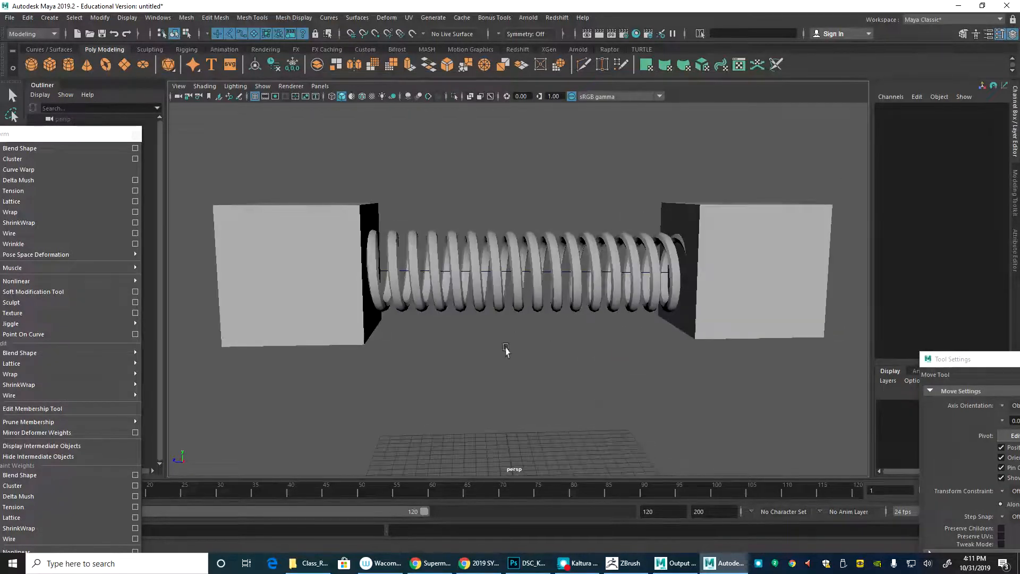
{"action": "left_click", "coordinate": [531, 272]}
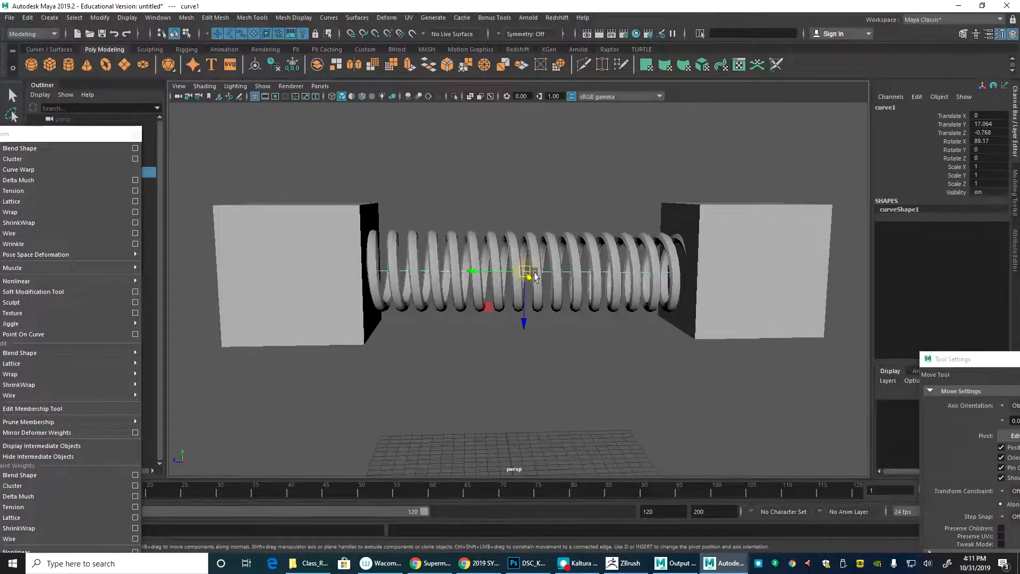
{"action": "double_click", "coordinate": [993, 139]}
{"action": "type", "text": "90"}
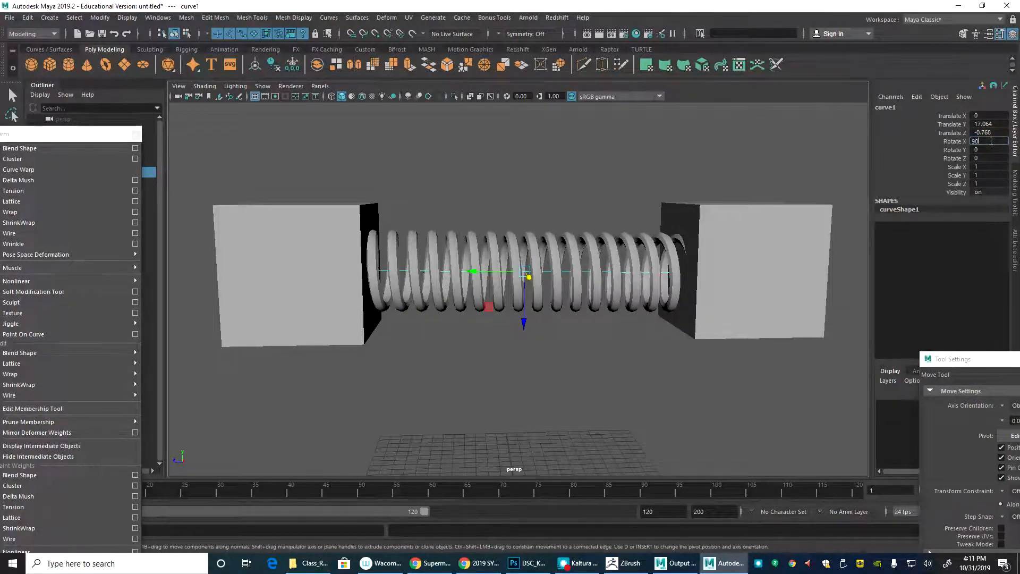
{"action": "key", "text": "Return"}
{"action": "left_click", "coordinate": [629, 141]}
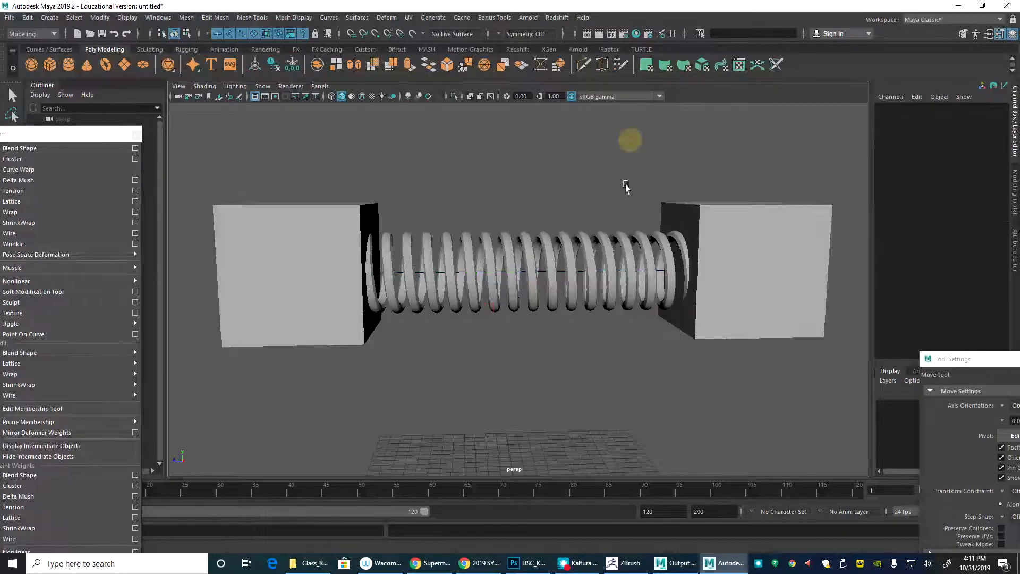
Step: Isolate the warp curve in the perspective view and switch it to control vertex editing
{"action": "left_click", "coordinate": [524, 273]}
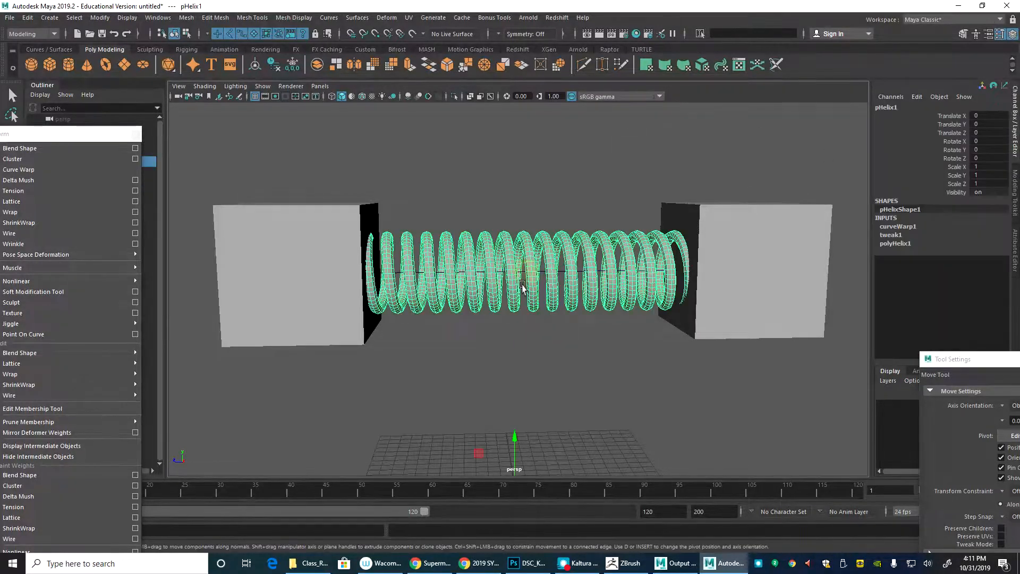
{"action": "left_click", "coordinate": [524, 271]}
{"action": "key", "text": "ctrl+1"}
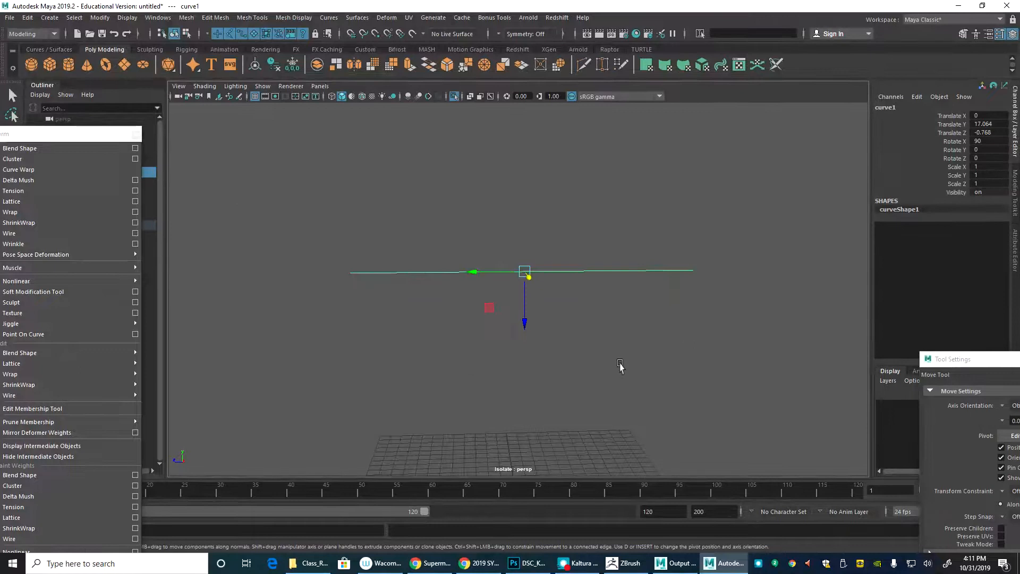
{"action": "key", "text": "F8"}
{"action": "left_click", "coordinate": [524, 272]}
{"action": "left_click", "coordinate": [574, 230]}
Step: Try moving the pair of control vertices at each end and the middle vertex of the curve, undoing each move
{"action": "left_click_drag", "start_coordinate": [574, 230], "coordinate": [740, 312]}
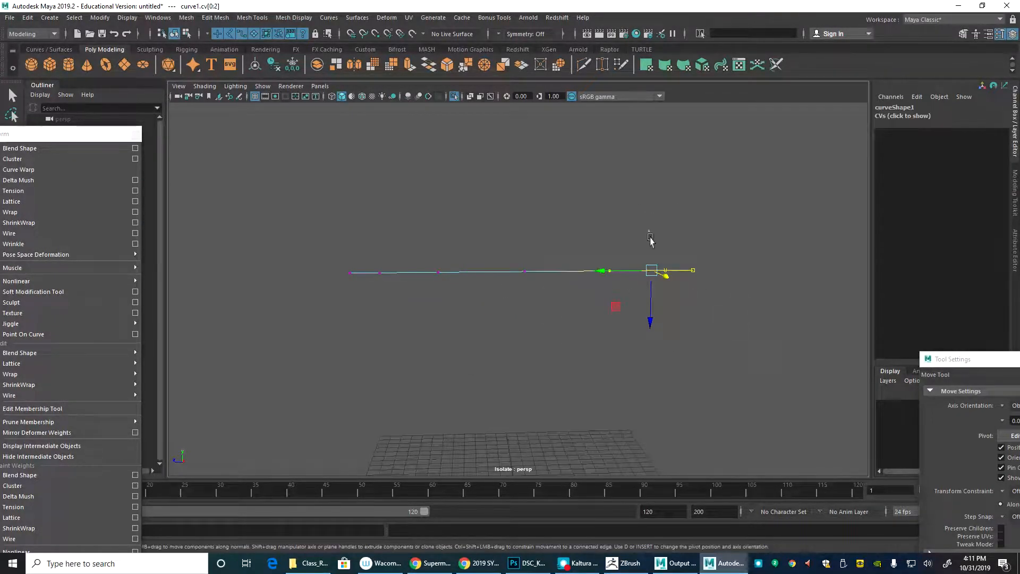
{"action": "left_click_drag", "start_coordinate": [269, 234], "coordinate": [434, 321]}
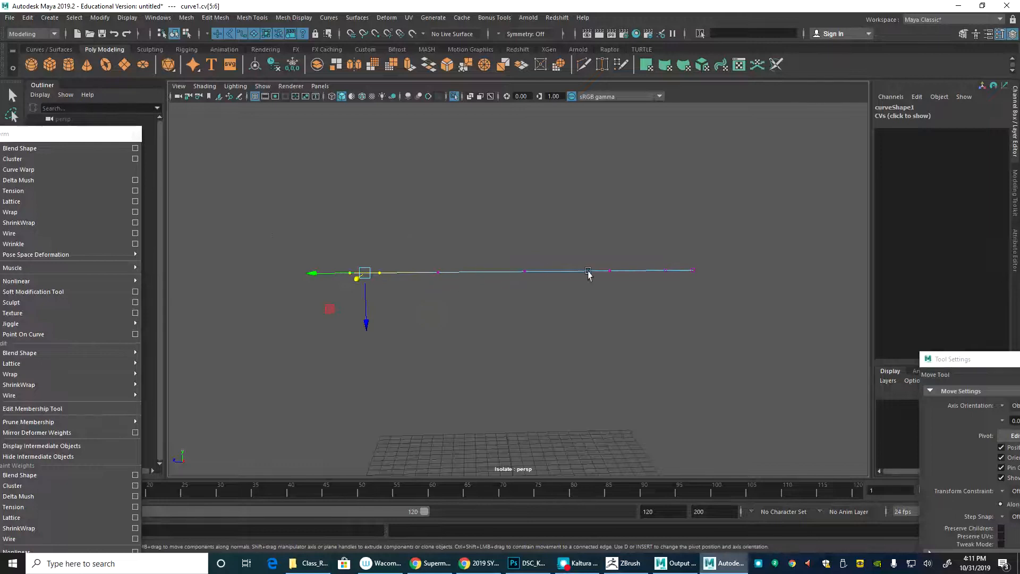
{"action": "left_click_drag", "start_coordinate": [636, 235], "coordinate": [722, 302]}
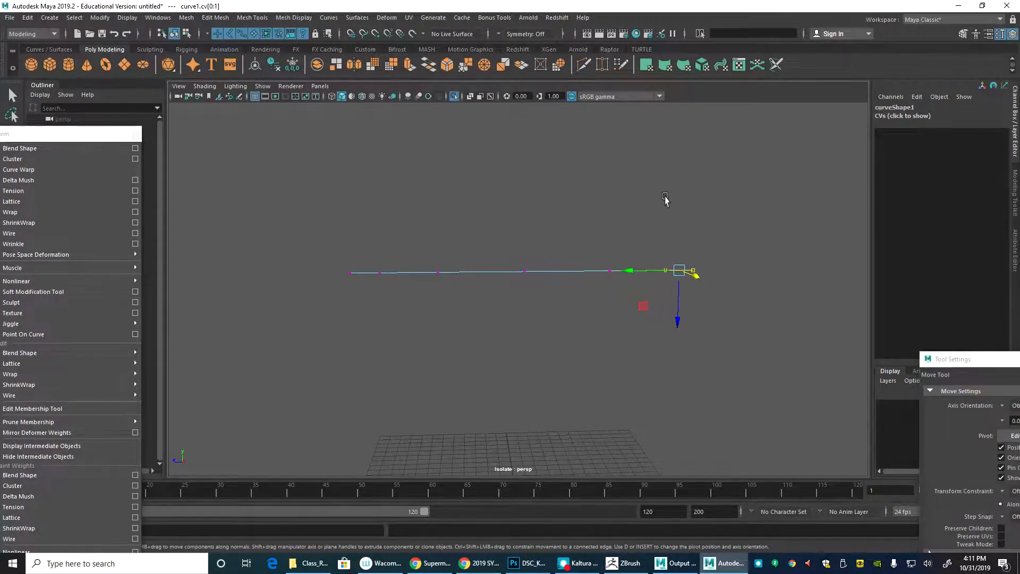
{"action": "left_click_drag", "start_coordinate": [341, 223], "coordinate": [375, 318]}
{"action": "left_click_drag", "start_coordinate": [366, 272], "coordinate": [315, 200]}
{"action": "key", "text": "ctrl+z"}
{"action": "left_click_drag", "start_coordinate": [656, 239], "coordinate": [711, 316]}
{"action": "left_click_drag", "start_coordinate": [679, 270], "coordinate": [757, 175]}
{"action": "key", "text": "ctrl+z"}
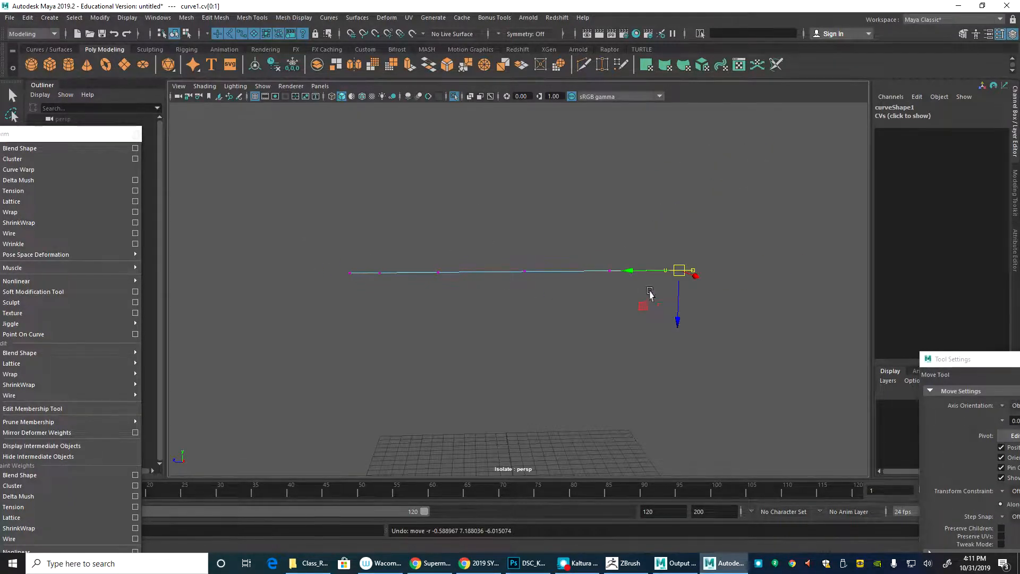
{"action": "left_click_drag", "start_coordinate": [512, 256], "coordinate": [515, 127]}
{"action": "key", "text": "ctrl+z"}
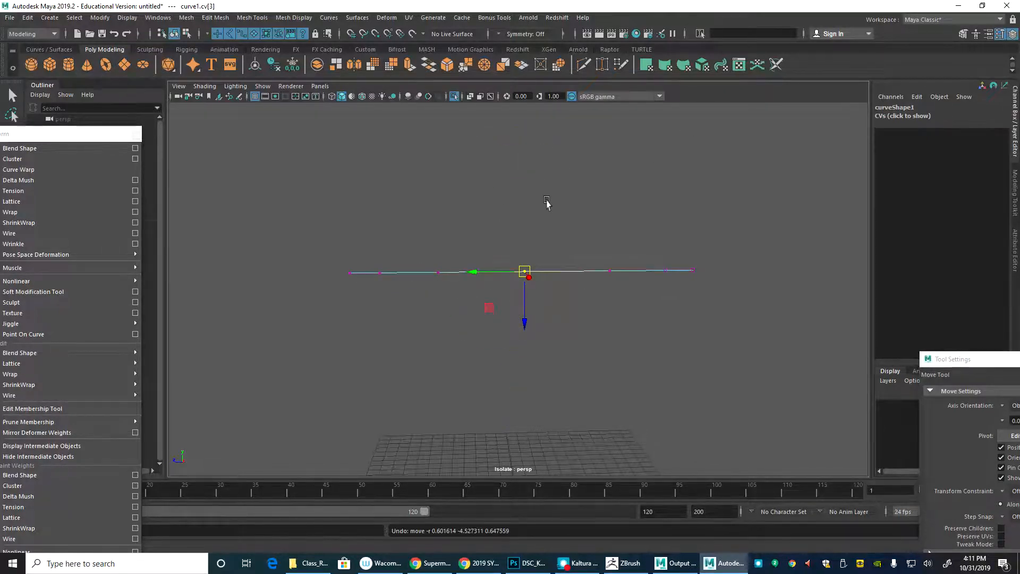
Step: Create a Cluster deformer on the two control vertices at each end of the curve, one cluster per pair
{"action": "right_click_drag", "start_coordinate": [546, 200], "coordinate": [593, 169]}
{"action": "left_click", "coordinate": [592, 169]}
{"action": "left_click_drag", "start_coordinate": [526, 234], "coordinate": [457, 305]}
{"action": "right_click_drag", "start_coordinate": [480, 217], "coordinate": [420, 223]}
{"action": "left_click_drag", "start_coordinate": [322, 236], "coordinate": [394, 300]}
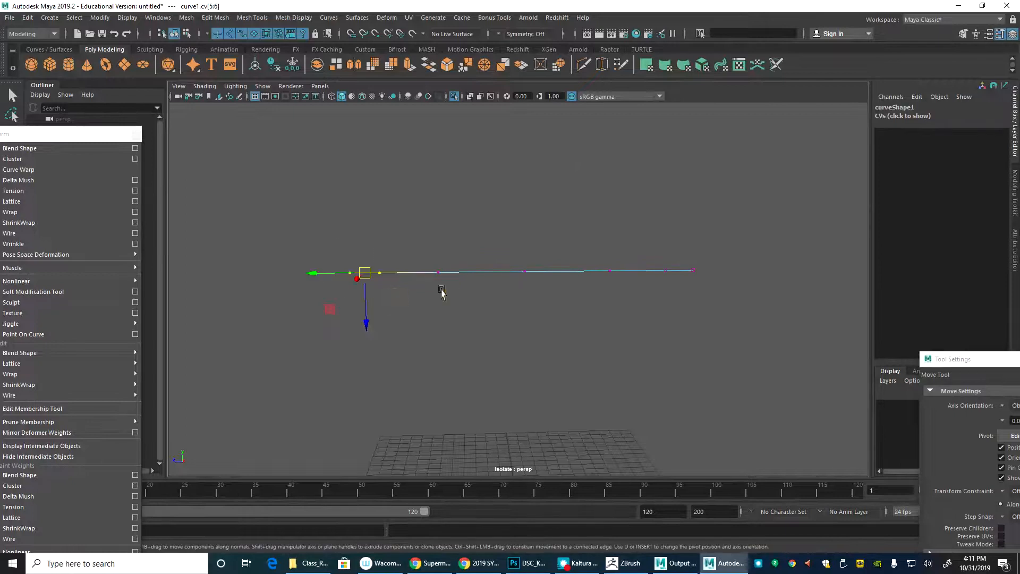
{"action": "left_click", "coordinate": [381, 18]}
{"action": "left_click", "coordinate": [62, 131]}
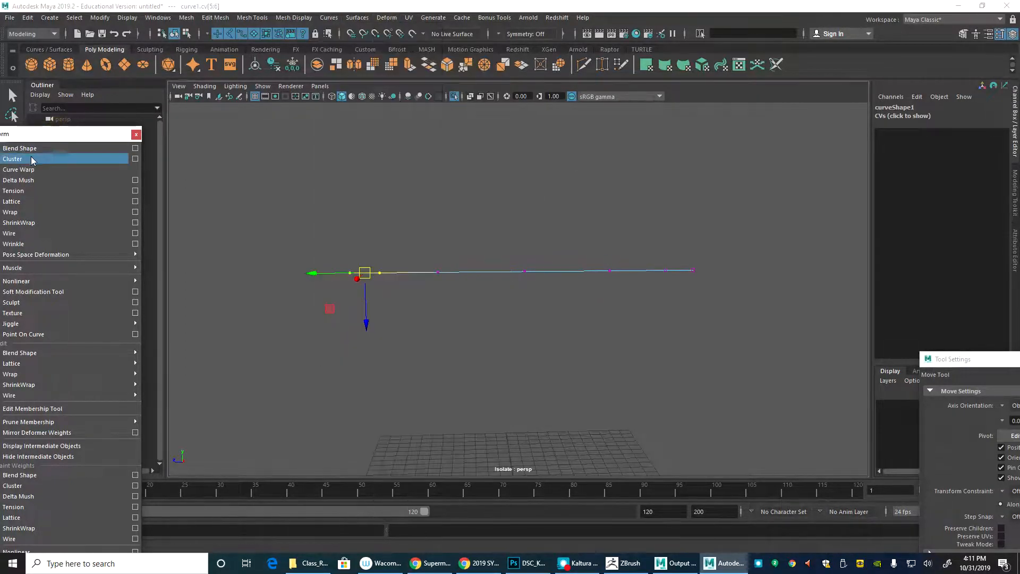
{"action": "left_click", "coordinate": [33, 160]}
{"action": "left_click", "coordinate": [489, 303]}
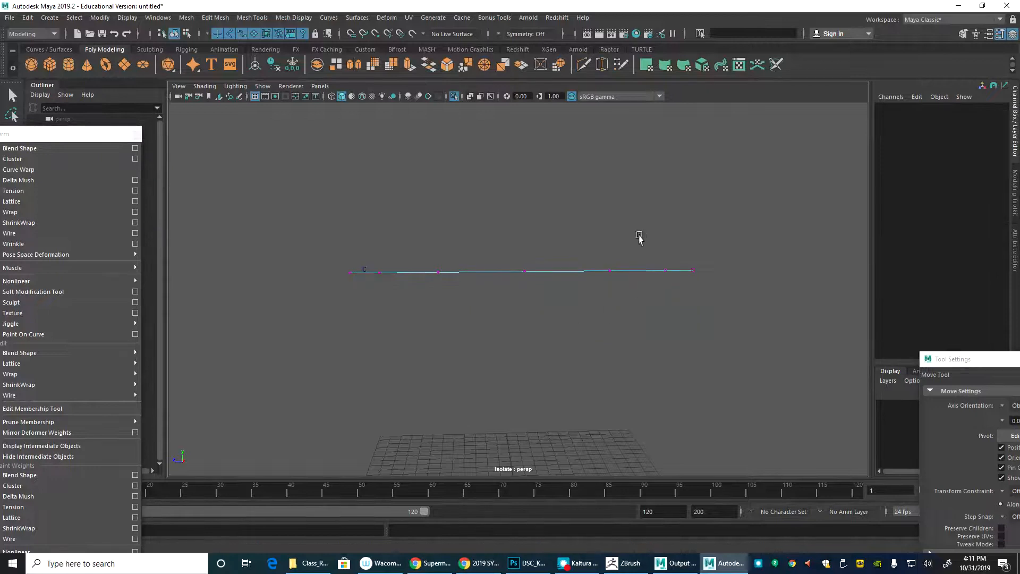
{"action": "left_click_drag", "start_coordinate": [638, 233], "coordinate": [771, 318]}
{"action": "key", "text": "g"}
Step: Create separate clusters on the two single control vertices on either side of the curve's middle vertex
{"action": "left_click_drag", "start_coordinate": [507, 257], "coordinate": [513, 310]}
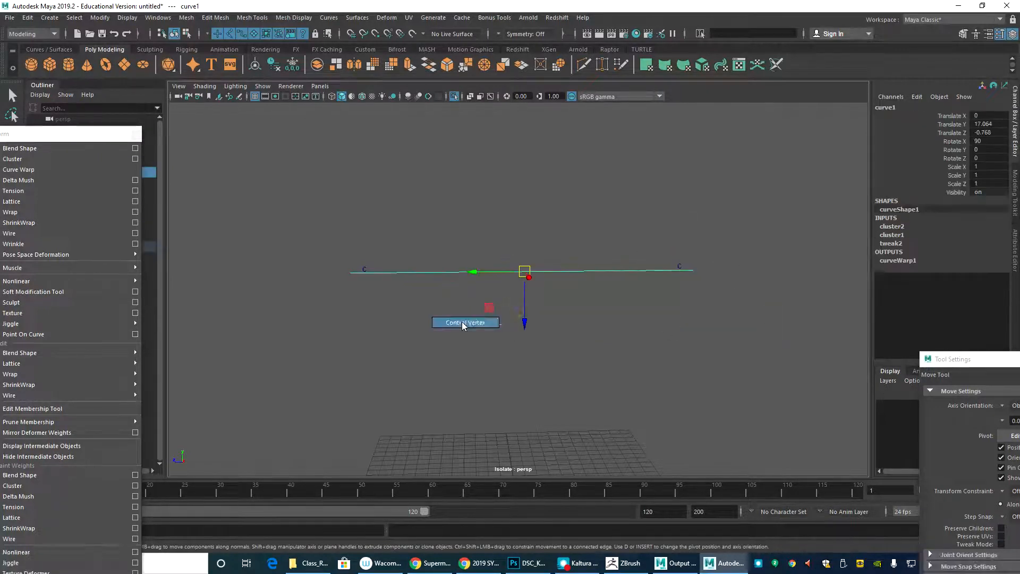
{"action": "left_click", "coordinate": [472, 326]}
{"action": "left_click_drag", "start_coordinate": [423, 262], "coordinate": [471, 312]}
{"action": "key", "text": "g"}
{"action": "left_click_drag", "start_coordinate": [563, 246], "coordinate": [559, 339]}
{"action": "right_click_drag", "start_coordinate": [559, 337], "coordinate": [523, 338]}
{"action": "left_click_drag", "start_coordinate": [587, 246], "coordinate": [629, 295]}
{"action": "key", "text": "g"}
Step: Create a cluster on the curve's middle control vertex and clear the selection
{"action": "left_click_drag", "start_coordinate": [517, 246], "coordinate": [497, 332]}
{"action": "right_click_drag", "start_coordinate": [490, 348], "coordinate": [454, 331]}
{"action": "left_click_drag", "start_coordinate": [508, 243], "coordinate": [567, 312]}
{"action": "key", "text": "g"}
{"action": "left_click", "coordinate": [659, 353]}
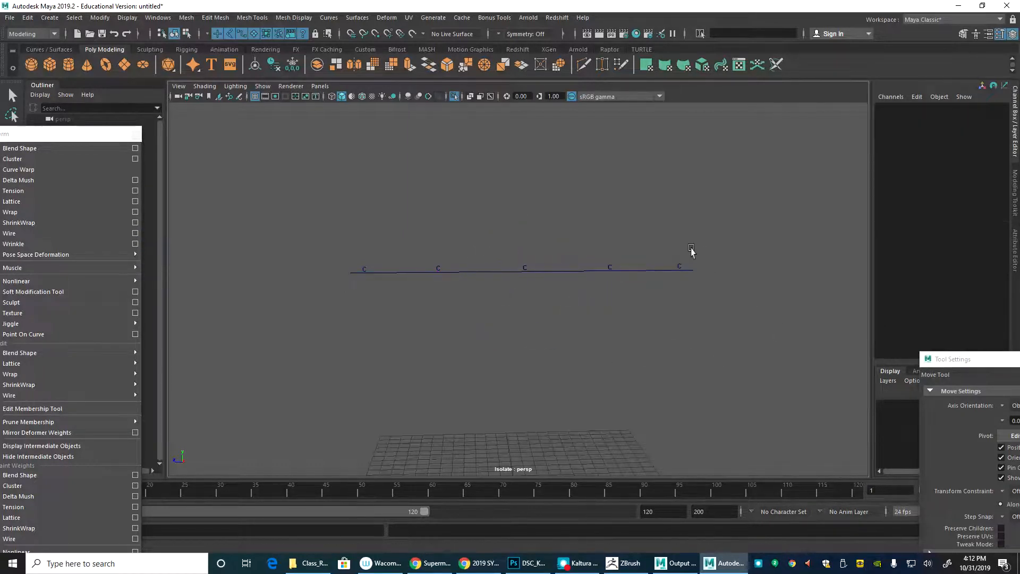
Step: Uncover the Outliner and select the five cluster handles in turn to check which part of the curve each one controls
{"action": "left_click_drag", "start_coordinate": [674, 255], "coordinate": [688, 272]}
{"action": "left_click_drag", "start_coordinate": [67, 137], "coordinate": [324, 447]}
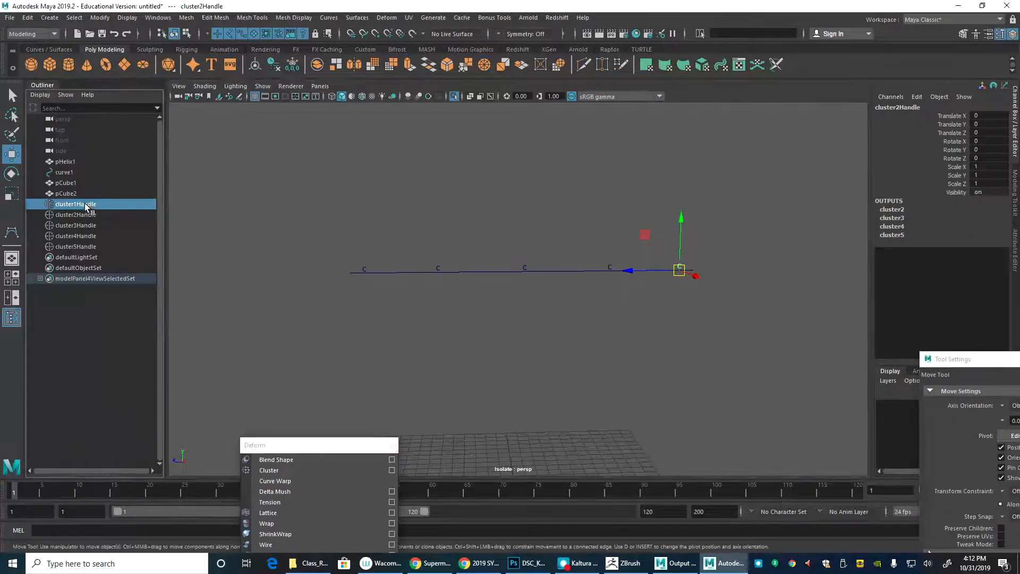
{"action": "left_click", "coordinate": [89, 224]}
{"action": "left_click", "coordinate": [89, 235]}
{"action": "left_click", "coordinate": [91, 246]}
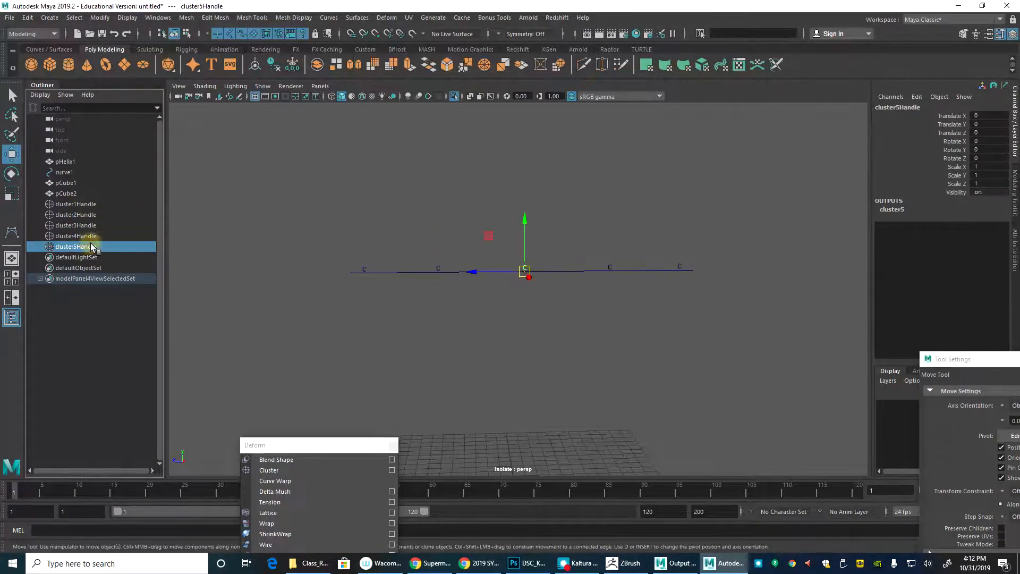
{"action": "left_click", "coordinate": [94, 236]}
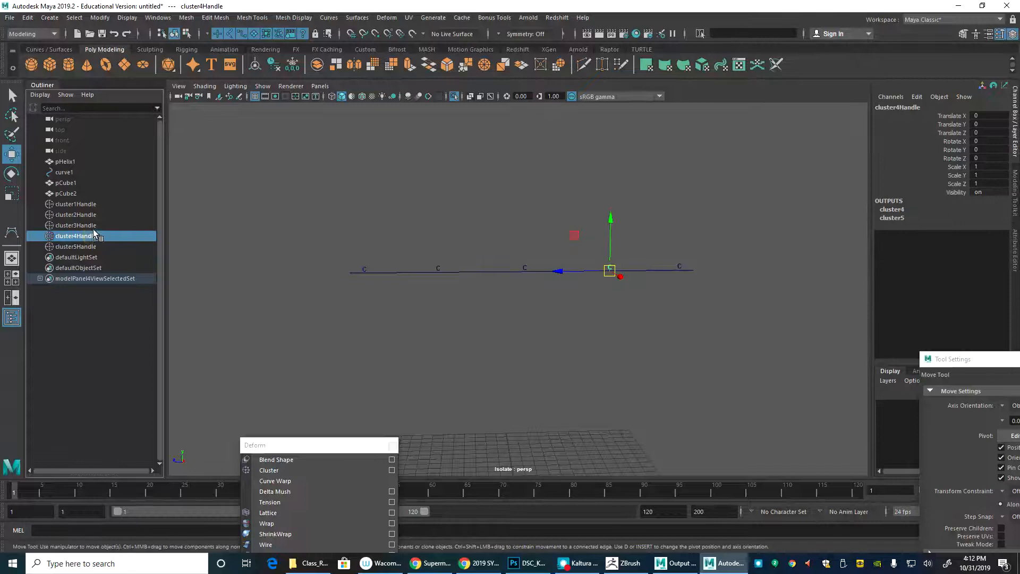
{"action": "left_click", "coordinate": [93, 227]}
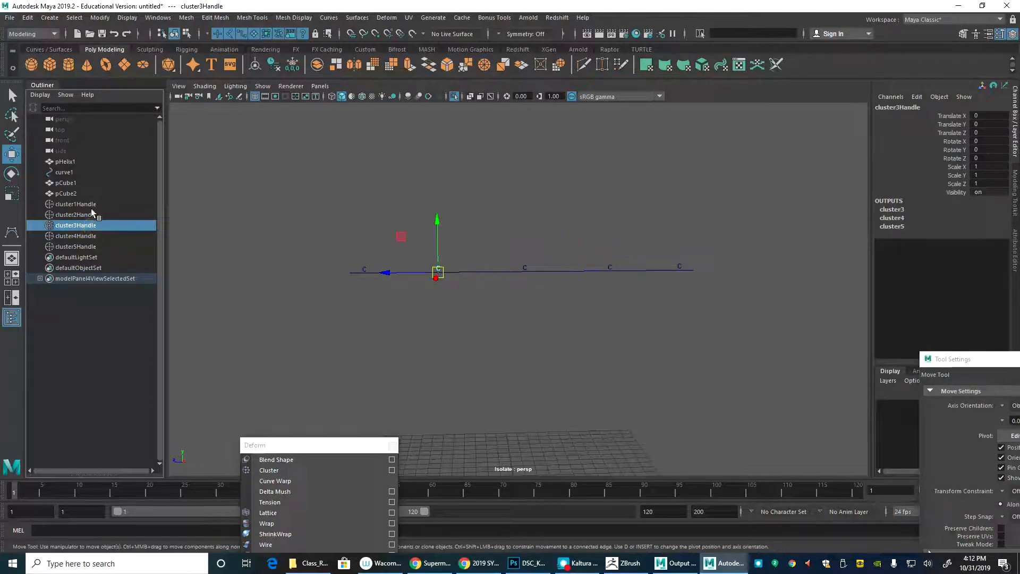
{"action": "left_click", "coordinate": [89, 205]}
{"action": "left_click", "coordinate": [89, 215]}
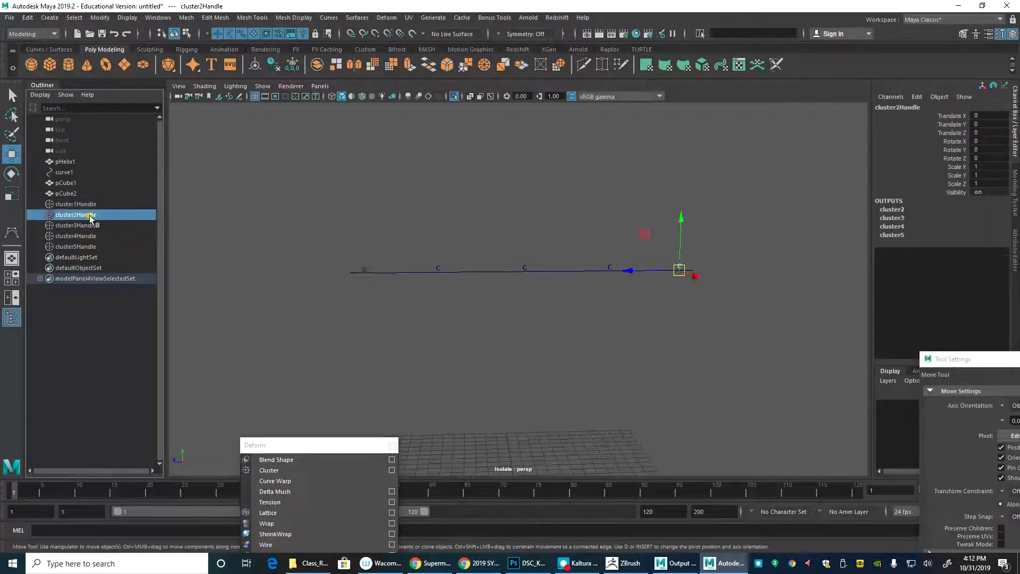
Step: Reorder the cluster handles in the Outliner to follow the curve from end to end: cluster1, cluster3, cluster5, cluster4, cluster2
{"action": "left_click_drag", "start_coordinate": [432, 264], "coordinate": [448, 275]}
{"action": "left_click", "coordinate": [85, 224]}
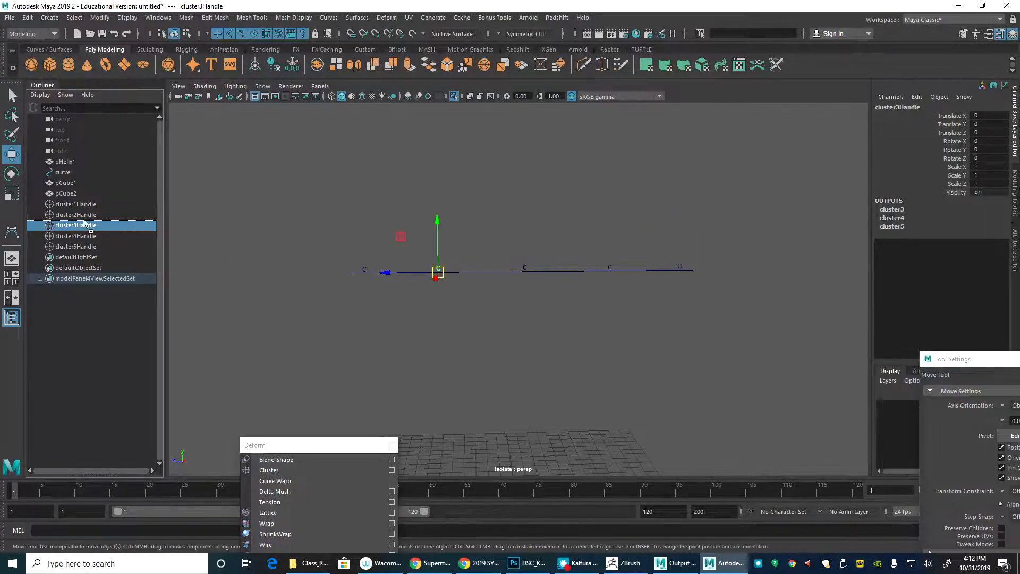
{"action": "left_click_drag", "start_coordinate": [85, 213], "coordinate": [97, 250]}
{"action": "left_click", "coordinate": [93, 224]}
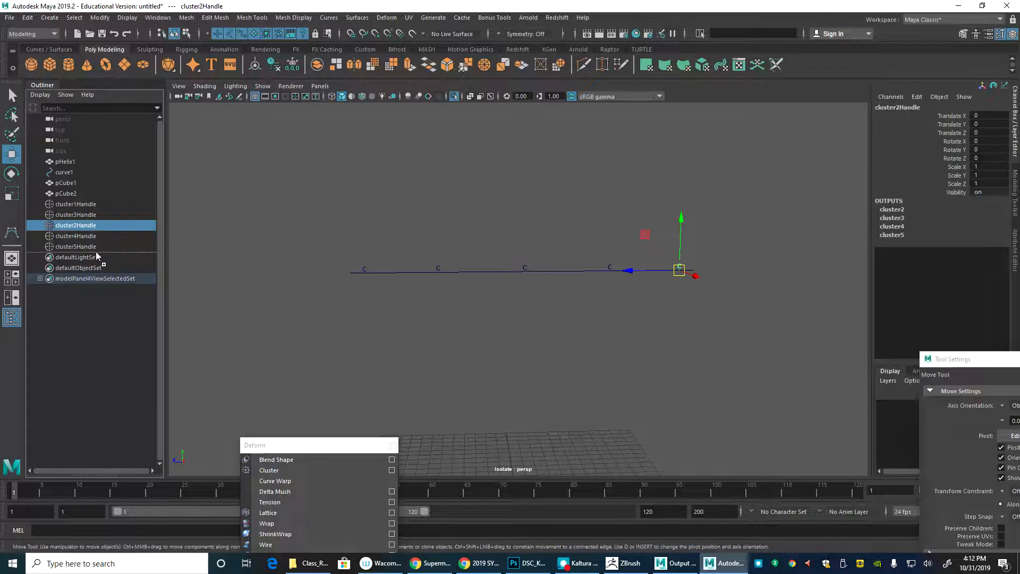
{"action": "left_click", "coordinate": [90, 234]}
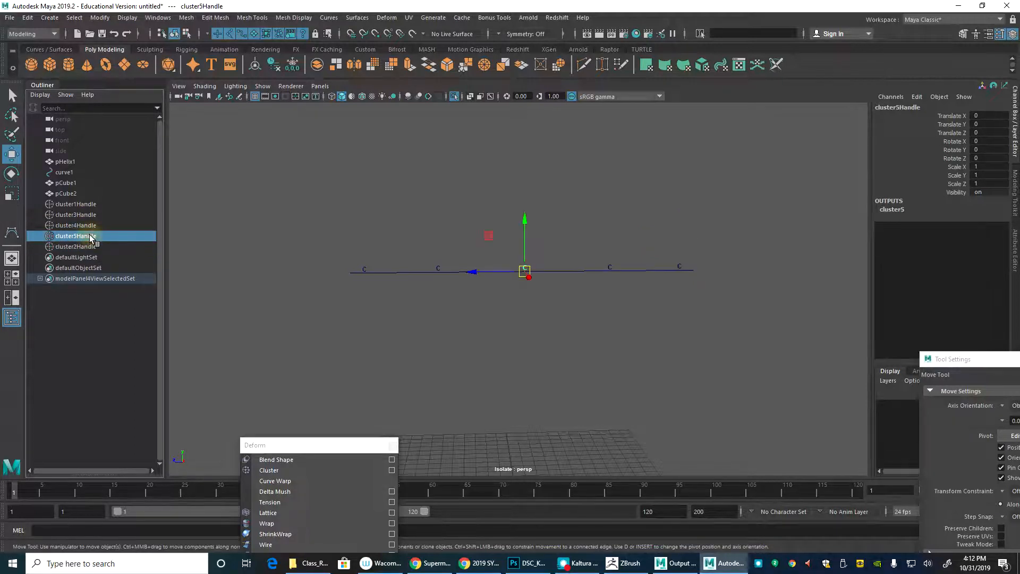
{"action": "mouse_move", "coordinate": [100, 222]}
{"action": "left_mouse_down"}
{"action": "mouse_move", "coordinate": [94, 211]}
{"action": "mouse_move", "coordinate": [92, 222]}
{"action": "left_mouse_up"}
{"action": "left_click", "coordinate": [92, 224]}
{"action": "left_click", "coordinate": [95, 236]}
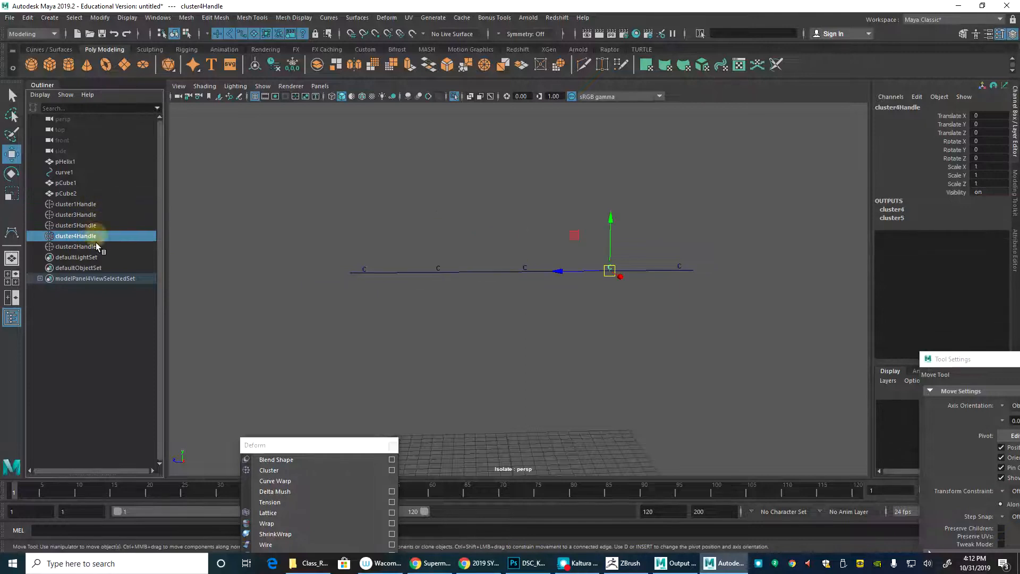
{"action": "left_click", "coordinate": [95, 246]}
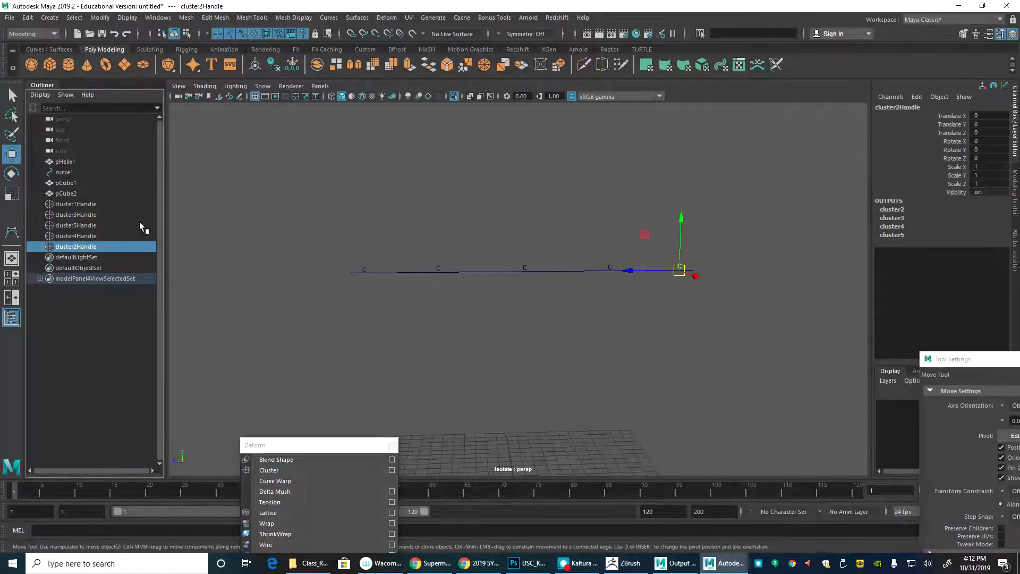
Step: Group each of the five cluster handles twice so every handle sits in two nested groups, and expand group10 to check its hierarchy
{"action": "left_click", "coordinate": [110, 206]}
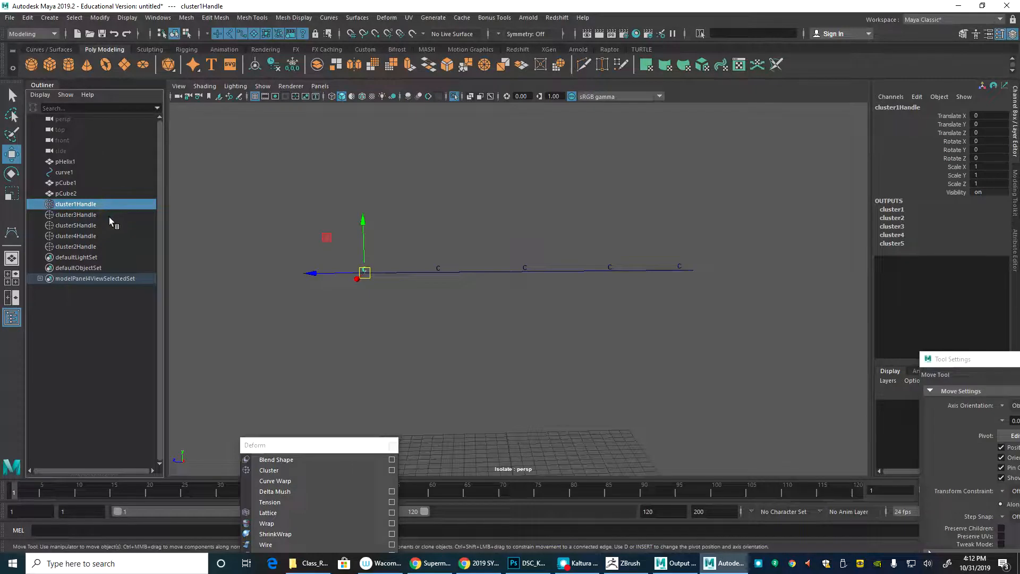
{"action": "key", "text": "ctrl+g"}
{"action": "left_click", "coordinate": [100, 203]}
{"action": "key", "text": "ctrl+g"}
{"action": "left_click", "coordinate": [96, 204]}
{"action": "key", "text": "ctrl+g"}
{"action": "left_click", "coordinate": [96, 205]}
{"action": "key", "text": "ctrl+g"}
{"action": "left_click", "coordinate": [96, 204]}
{"action": "key", "text": "ctrl+g"}
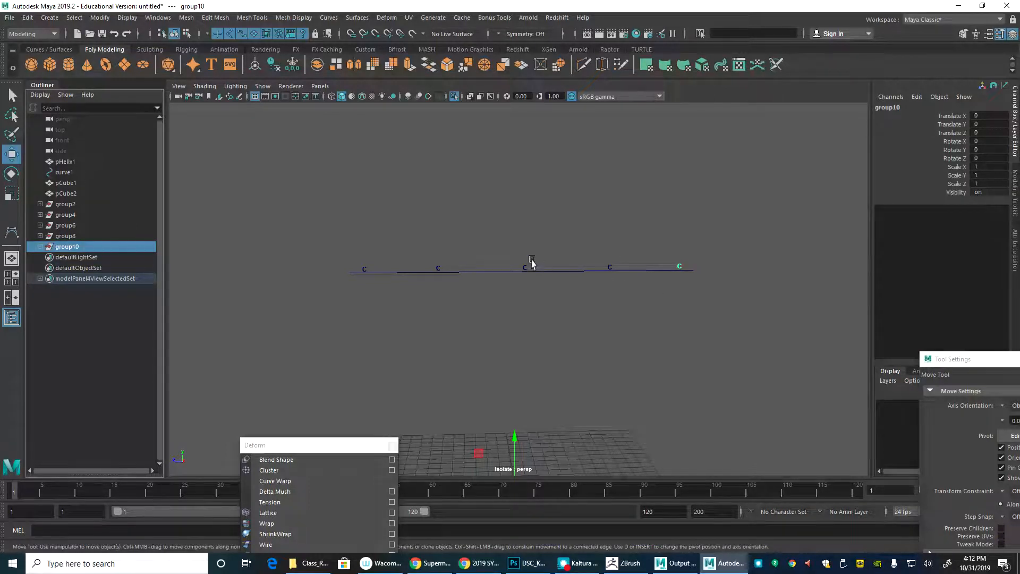
{"action": "left_click", "coordinate": [38, 247]}
{"action": "left_click", "coordinate": [46, 257]}
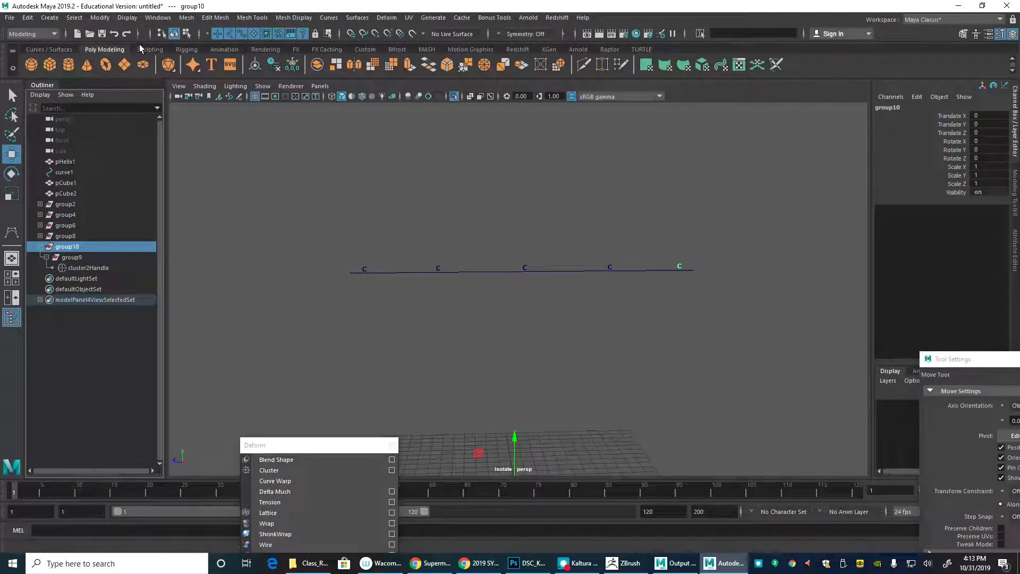
Step: Create a NURBS circle and place it at the curve's middle cluster
{"action": "left_click", "coordinate": [49, 50]}
{"action": "left_click", "coordinate": [31, 65]}
{"action": "scroll", "coordinate": [536, 401], "scroll_direction": "down", "scroll_amount": 2}
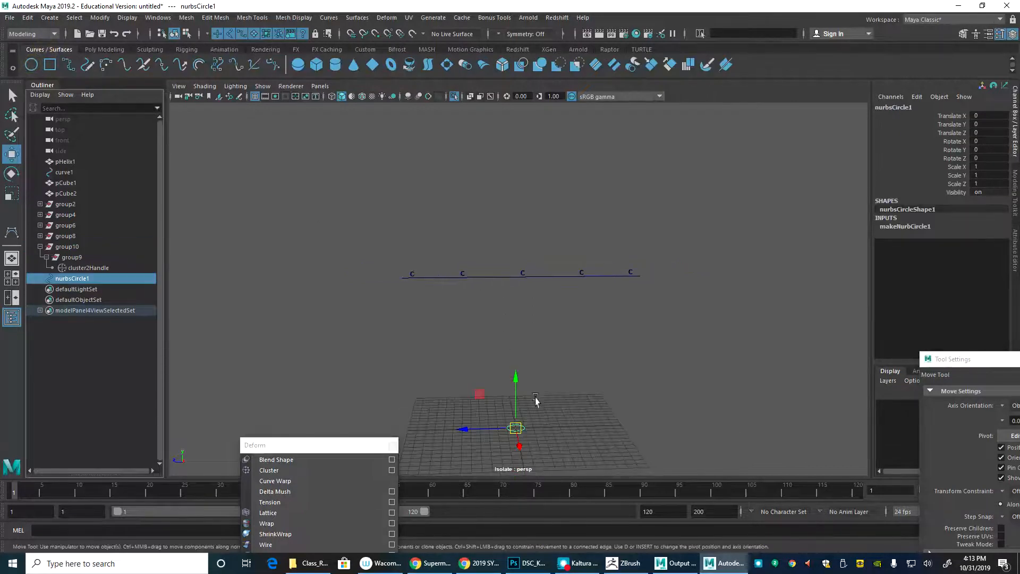
{"action": "left_click_drag", "start_coordinate": [515, 427], "coordinate": [524, 272]}
{"action": "scroll", "coordinate": [536, 300], "scroll_direction": "down", "scroll_amount": 4}
{"action": "scroll", "coordinate": [544, 282], "scroll_direction": "up", "scroll_amount": 7}
Step: Rotate the circle 90 degrees in X and scale it uniformly to about 3.59
{"action": "key", "text": "e"}
{"action": "left_click_drag", "start_coordinate": [544, 213], "coordinate": [585, 274]}
{"action": "double_click", "coordinate": [991, 140]}
{"action": "type", "text": "0"}
{"action": "left_click_drag", "start_coordinate": [539, 316], "coordinate": [588, 324], "text": "alt"}
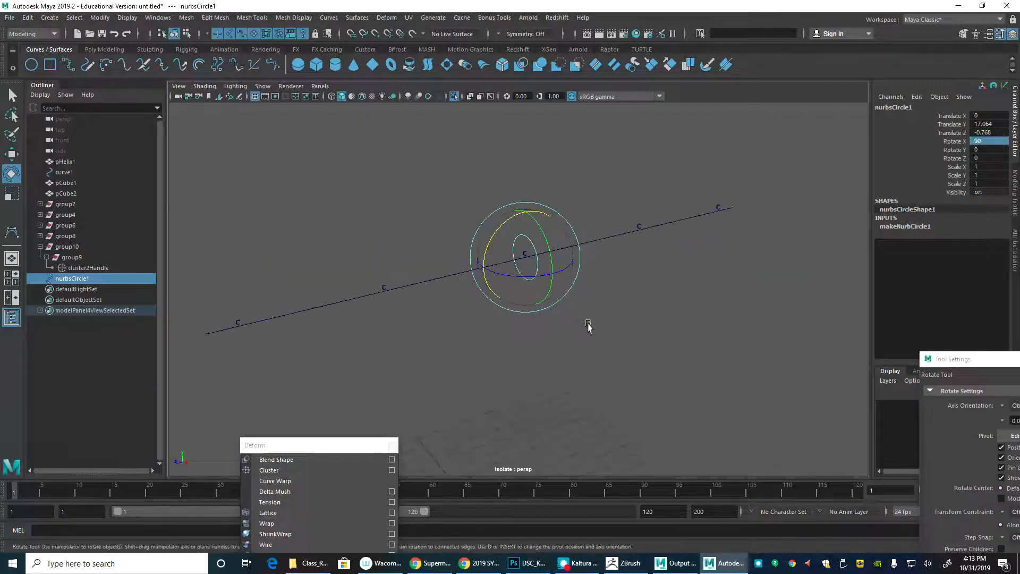
{"action": "key", "text": "r"}
{"action": "left_click_drag", "start_coordinate": [524, 258], "coordinate": [612, 274]}
{"action": "left_click_drag", "start_coordinate": [506, 313], "coordinate": [460, 307], "text": "alt"}
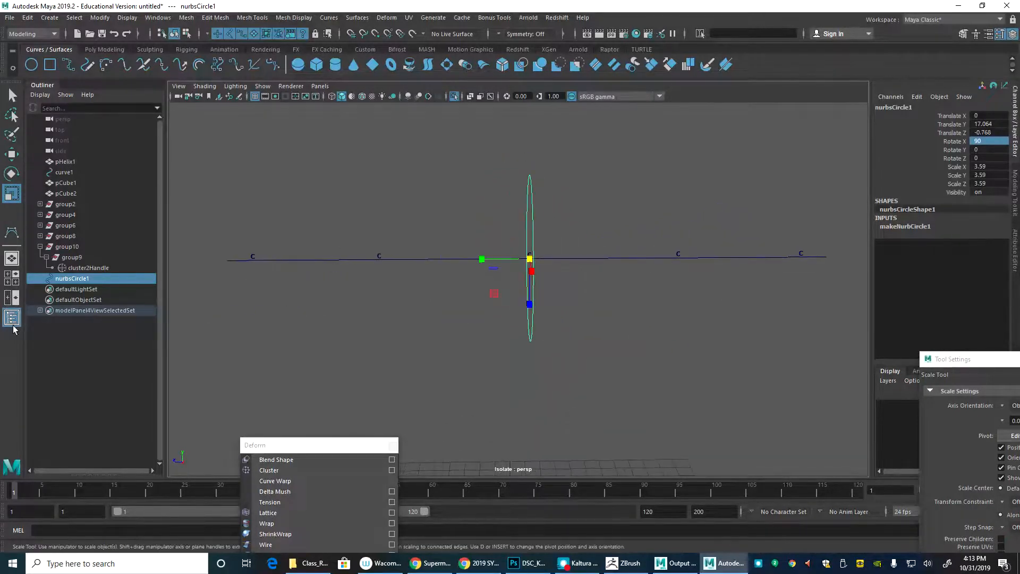
Step: Locate the middle cluster's handle in the Outliner and parent nurbsCircle1 under group5 beside cluster5Handle
{"action": "left_click_drag", "start_coordinate": [454, 255], "coordinate": [527, 247], "text": "alt"}
{"action": "key", "text": "q"}
{"action": "left_click", "coordinate": [527, 246]}
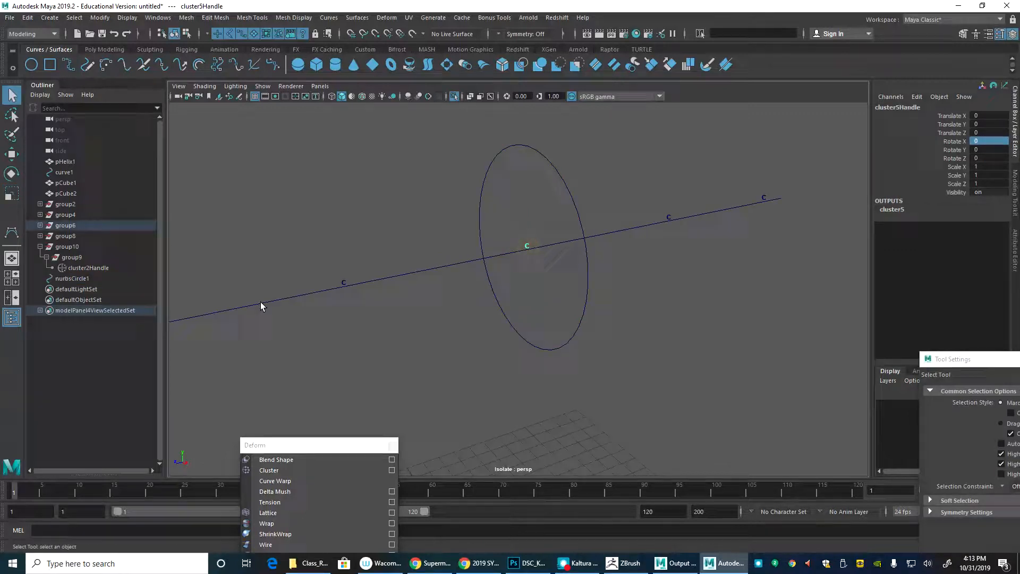
{"action": "key", "text": "f"}
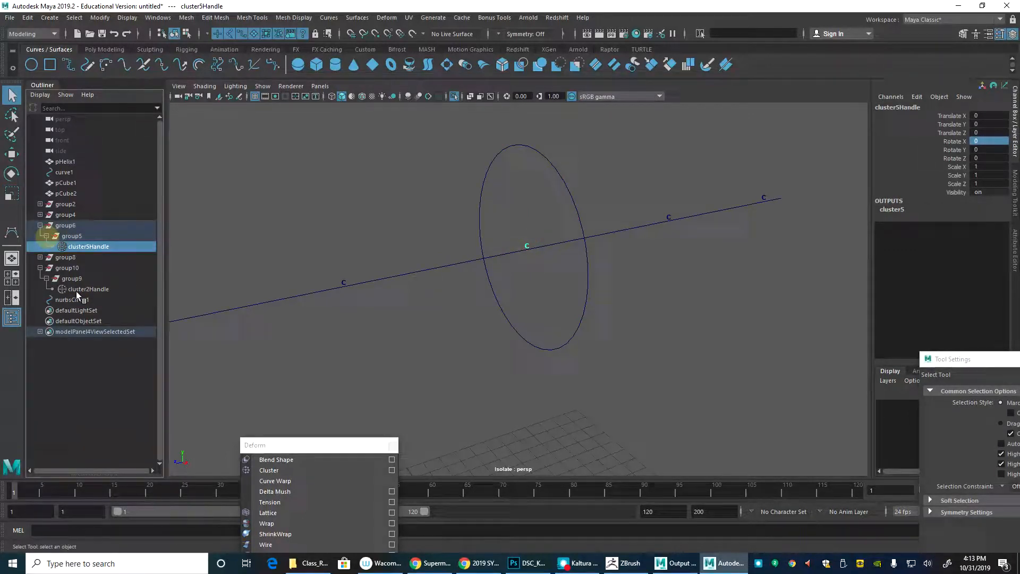
{"action": "left_click_drag", "start_coordinate": [74, 299], "coordinate": [114, 236]}
{"action": "left_click", "coordinate": [89, 247]}
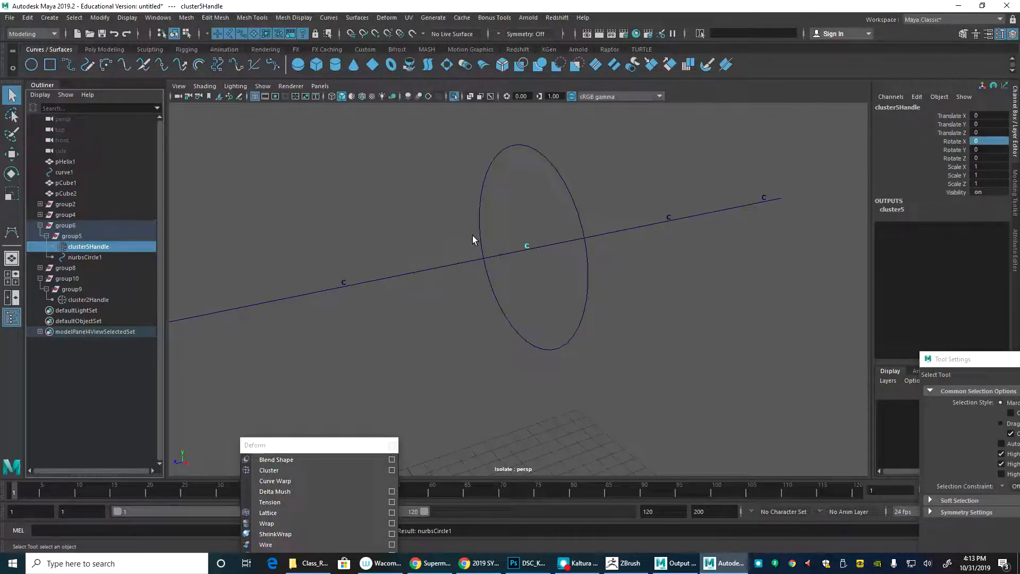
Step: Delete the construction history of nurbsCircle1 and freeze its transformations
{"action": "left_click", "coordinate": [576, 200]}
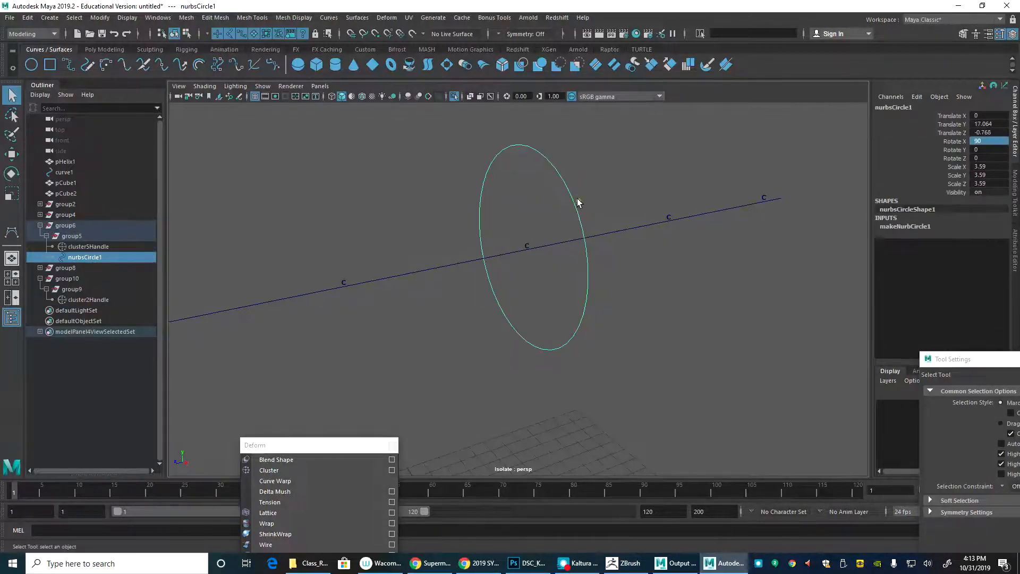
{"action": "left_click", "coordinate": [92, 49]}
{"action": "left_click", "coordinate": [275, 63]}
{"action": "left_click", "coordinate": [292, 64]}
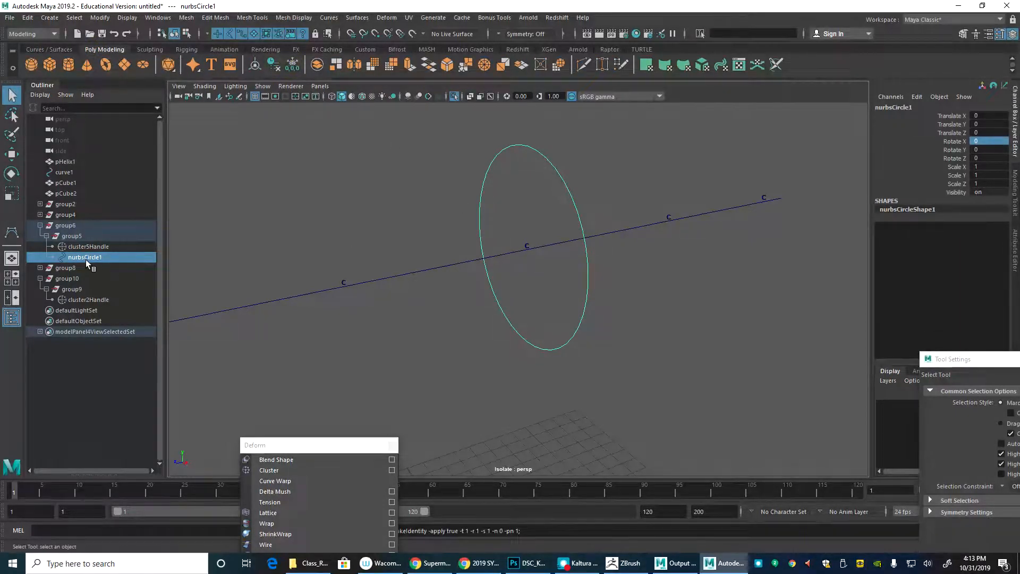
Step: Duplicate nurbsCircle1 twice at the top level and move the copies to the neighbouring clusters at Translate Z 6.5 and -6.5
{"action": "key", "text": "ctrl+d"}
{"action": "middle_click_drag", "start_coordinate": [92, 266], "coordinate": [110, 423]}
{"action": "key", "text": "ctrl+d"}
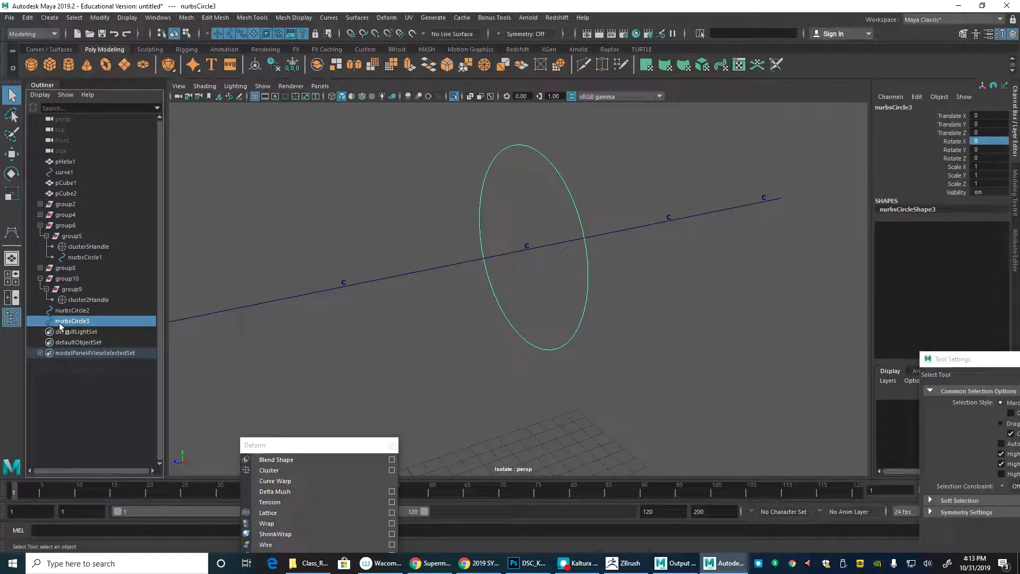
{"action": "key", "text": "w"}
{"action": "left_click_drag", "start_coordinate": [481, 260], "coordinate": [295, 307]}
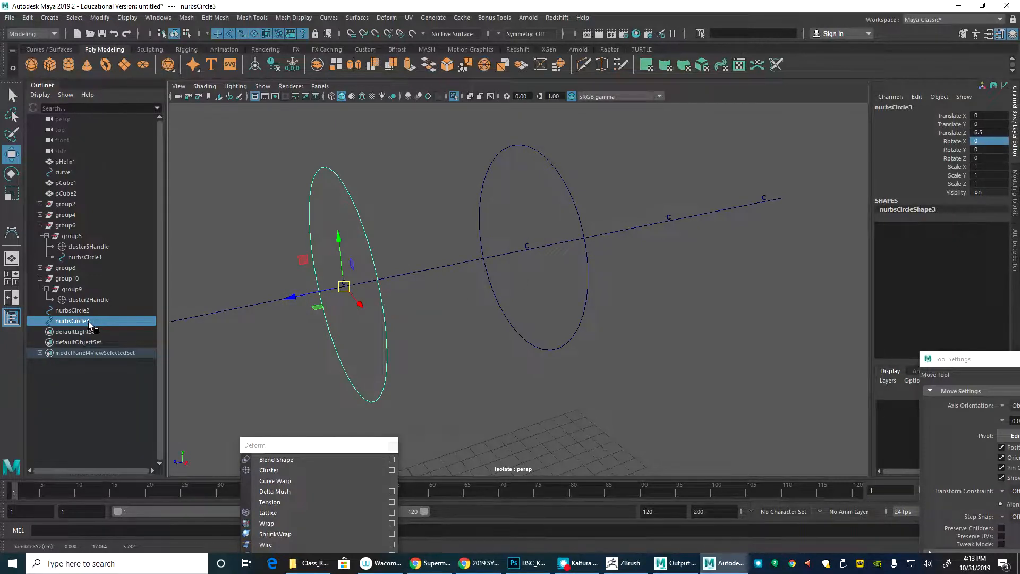
{"action": "left_click", "coordinate": [72, 310]}
{"action": "left_click_drag", "start_coordinate": [481, 259], "coordinate": [630, 229]}
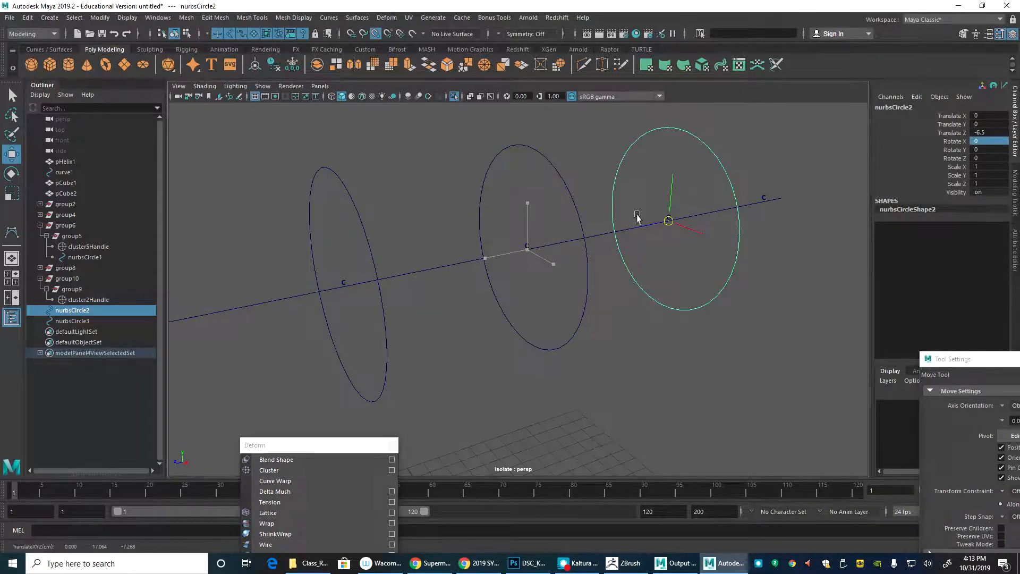
Step: Locate the cluster inside nurbsCircle2, parent the circle under group7, and parent cluster4Handle beneath the circle
{"action": "left_click_drag", "start_coordinate": [376, 139], "coordinate": [401, 234], "text": "alt"}
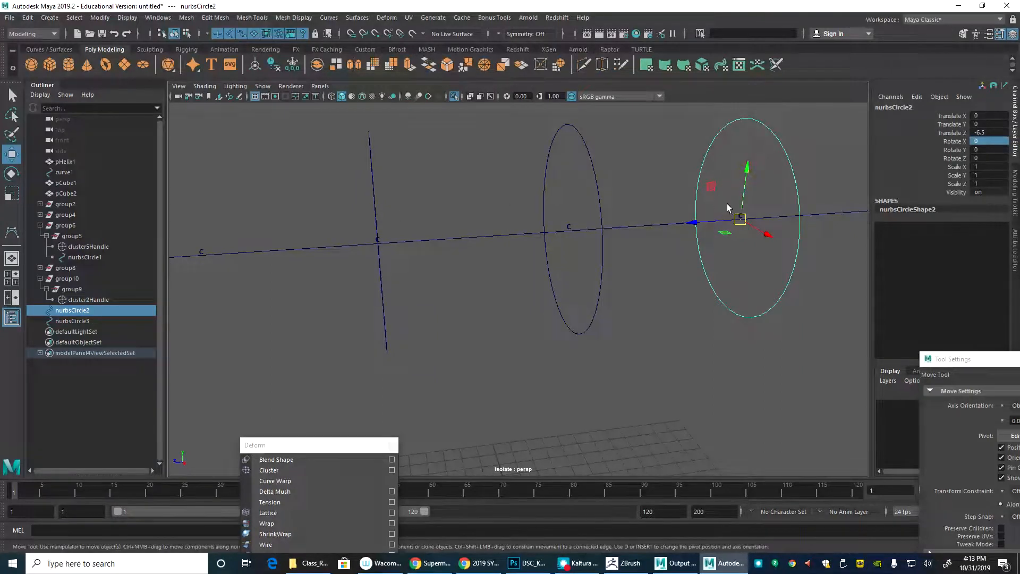
{"action": "key", "text": "q"}
{"action": "left_click", "coordinate": [740, 216]}
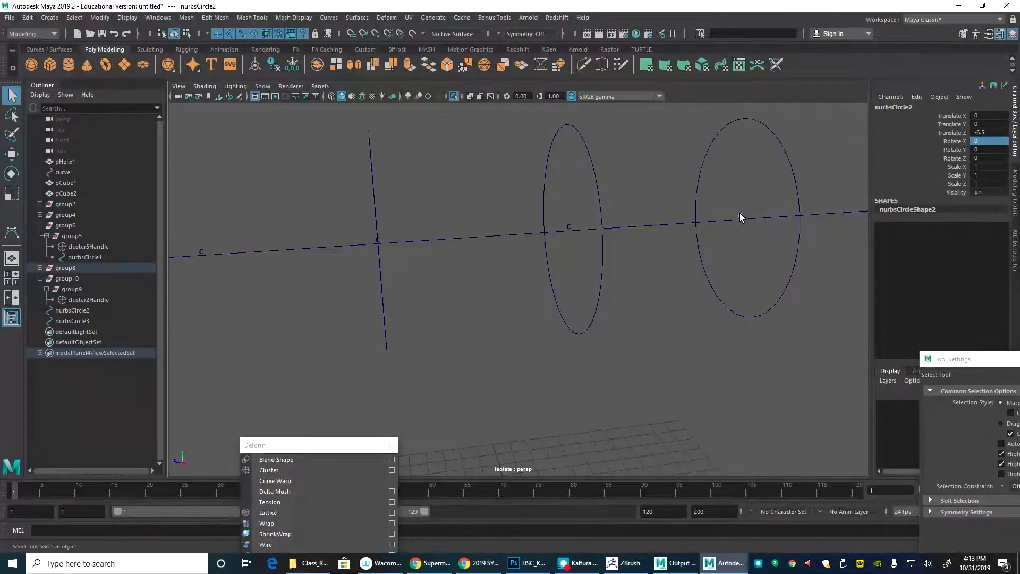
{"action": "left_click", "coordinate": [39, 267]}
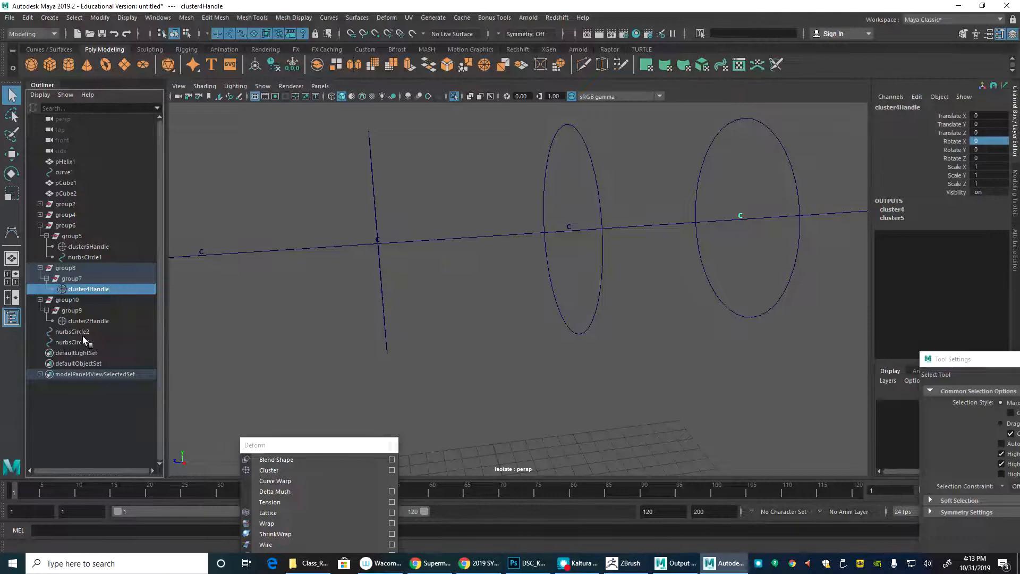
{"action": "left_click", "coordinate": [84, 330]}
{"action": "middle_click_drag", "start_coordinate": [81, 331], "coordinate": [100, 301]}
{"action": "left_click", "coordinate": [91, 290]}
Step: Parent cluster5Handle under nurbsCircle1, then move nurbsCircle3 into group9 and parent cluster2Handle beneath it
{"action": "left_click", "coordinate": [91, 248]}
{"action": "middle_click_drag", "start_coordinate": [85, 247], "coordinate": [96, 259]}
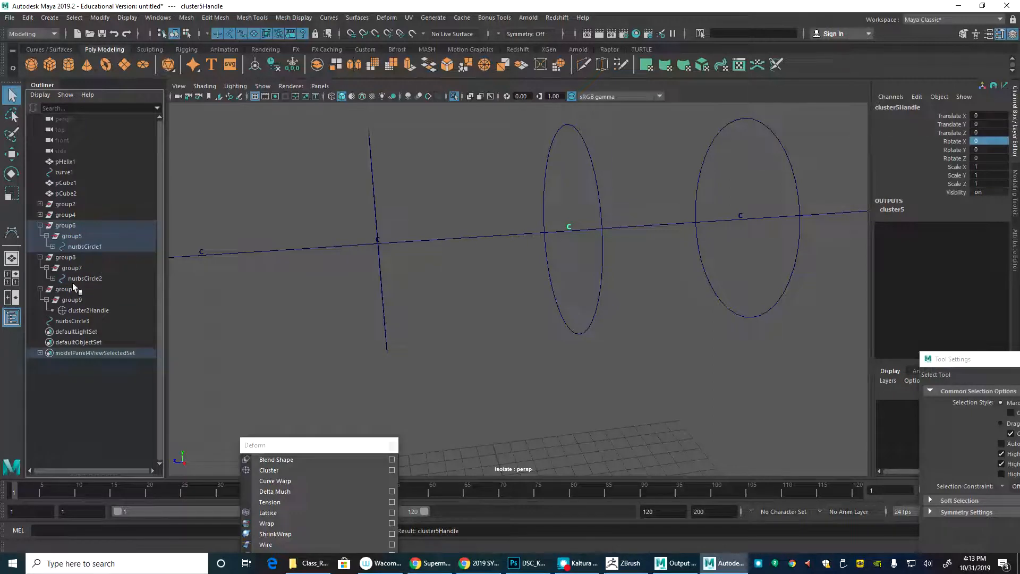
{"action": "left_click", "coordinate": [86, 321]}
{"action": "mouse_move", "coordinate": [86, 324]}
{"action": "middle_mouse_down"}
{"action": "mouse_move", "coordinate": [102, 297]}
{"action": "mouse_move", "coordinate": [97, 321]}
{"action": "middle_mouse_up"}
{"action": "left_click", "coordinate": [90, 311]}
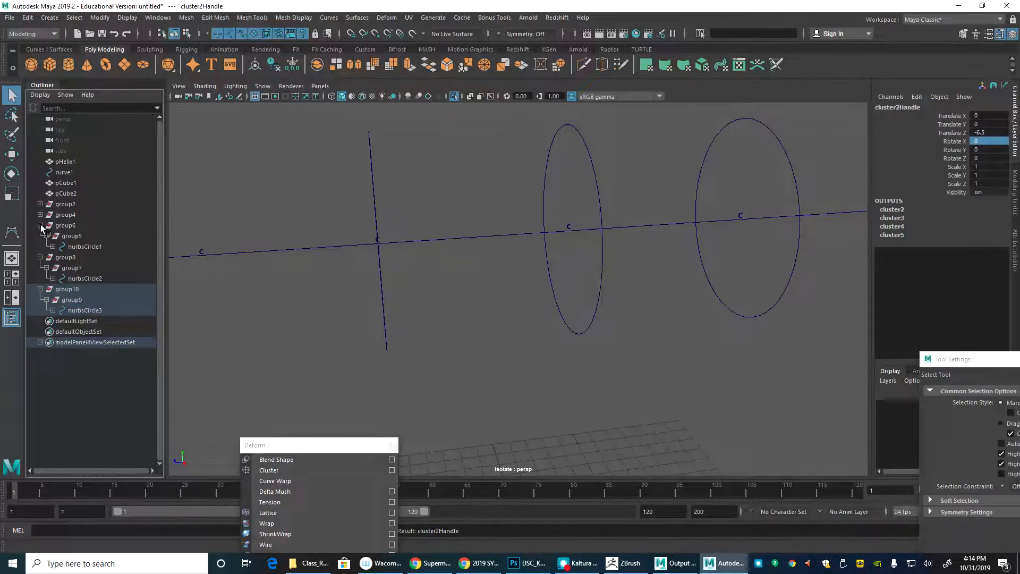
Step: Test the middle circle control by moving it off the curve's axis, and undo the move
{"action": "left_click", "coordinate": [456, 311]}
{"action": "left_click_drag", "start_coordinate": [462, 308], "coordinate": [370, 267], "text": "alt"}
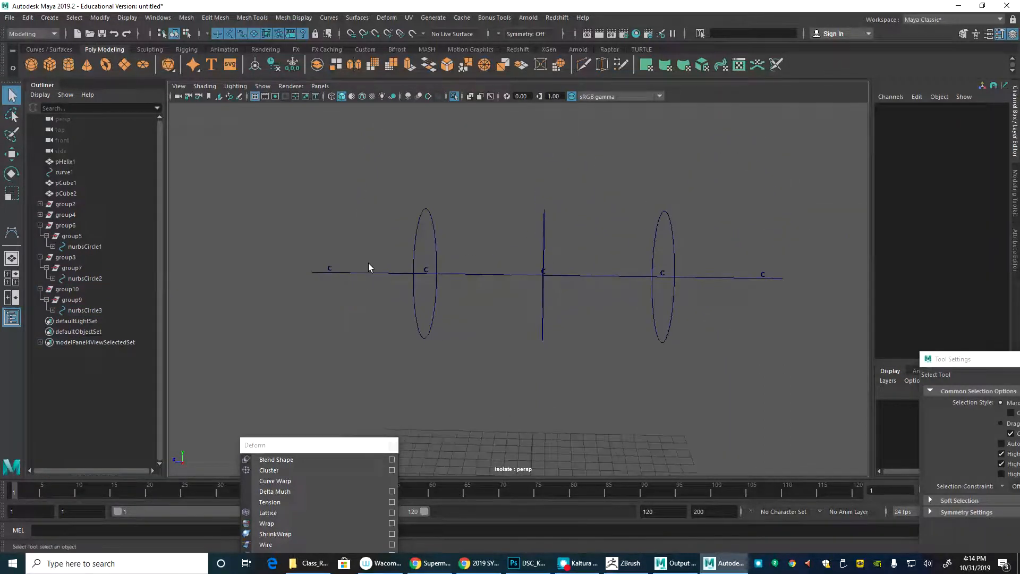
{"action": "left_click_drag", "start_coordinate": [514, 215], "coordinate": [570, 216]}
{"action": "key", "text": "w"}
{"action": "left_click_drag", "start_coordinate": [543, 275], "coordinate": [488, 213]}
{"action": "key", "text": "ctrl+z"}
Step: Turn off isolation to show the spring and cubes, test-move the nurbsCircle3 control, and undo the move
{"action": "left_click_drag", "start_coordinate": [393, 216], "coordinate": [427, 223]}
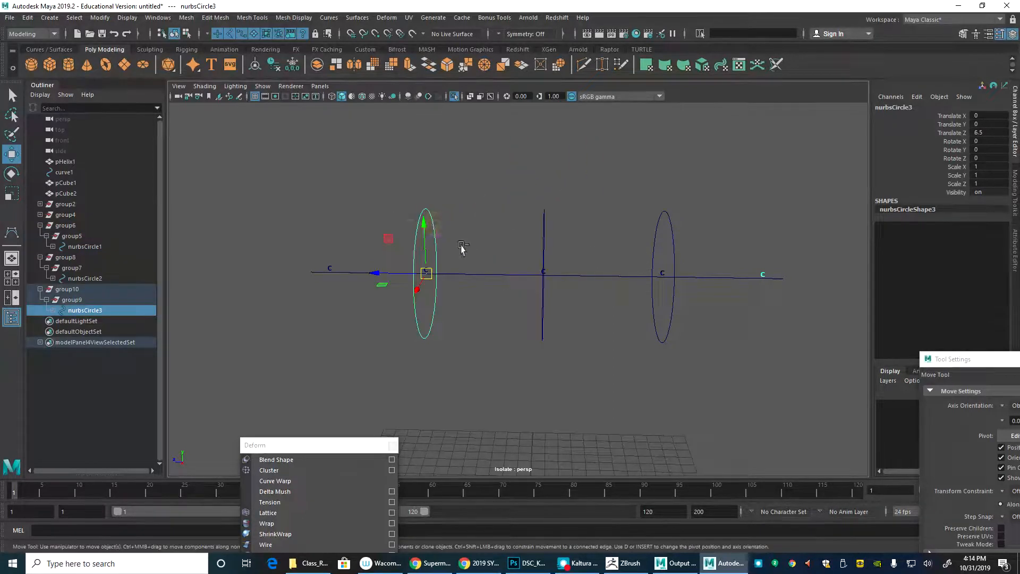
{"action": "key", "text": "ctrl+1"}
{"action": "left_click_drag", "start_coordinate": [424, 273], "coordinate": [361, 281]}
{"action": "key", "text": "ctrl+z"}
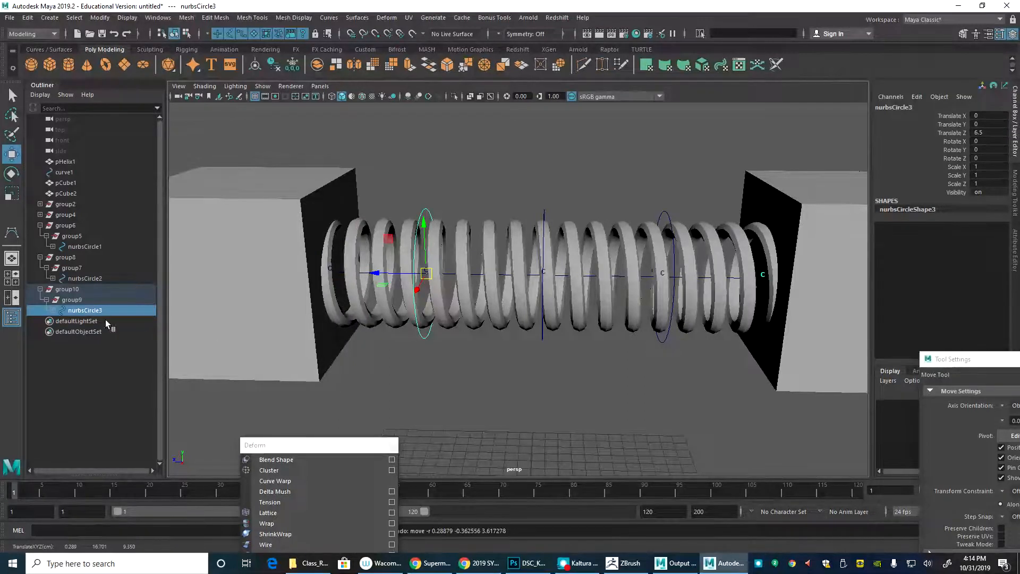
Step: Unparent cluster2Handle from nurbsCircle3 to the top level and check which cluster group8, group6 and group4 each contain
{"action": "left_click", "coordinate": [53, 310]}
{"action": "left_click", "coordinate": [94, 320]}
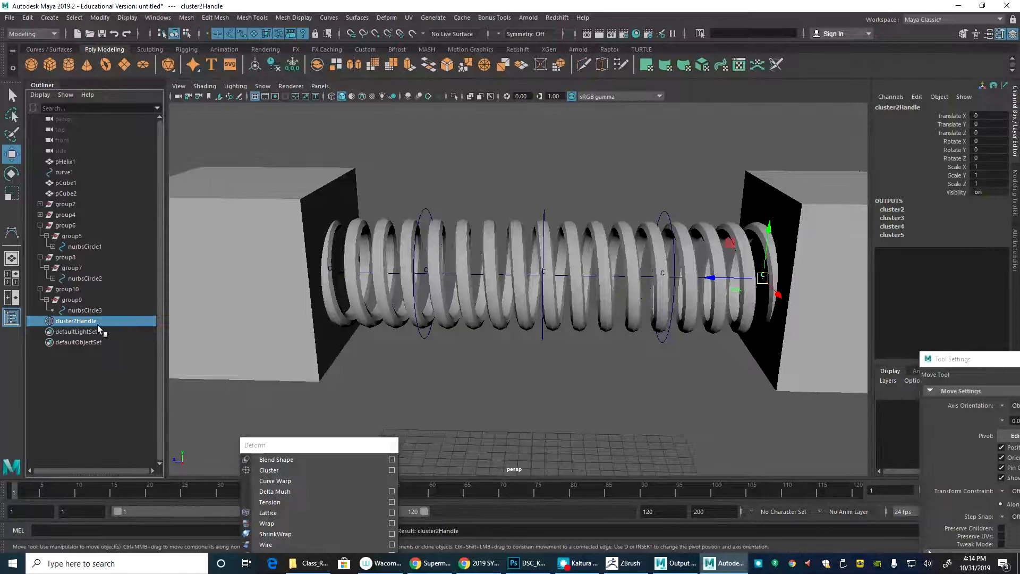
{"action": "left_click", "coordinate": [81, 310]}
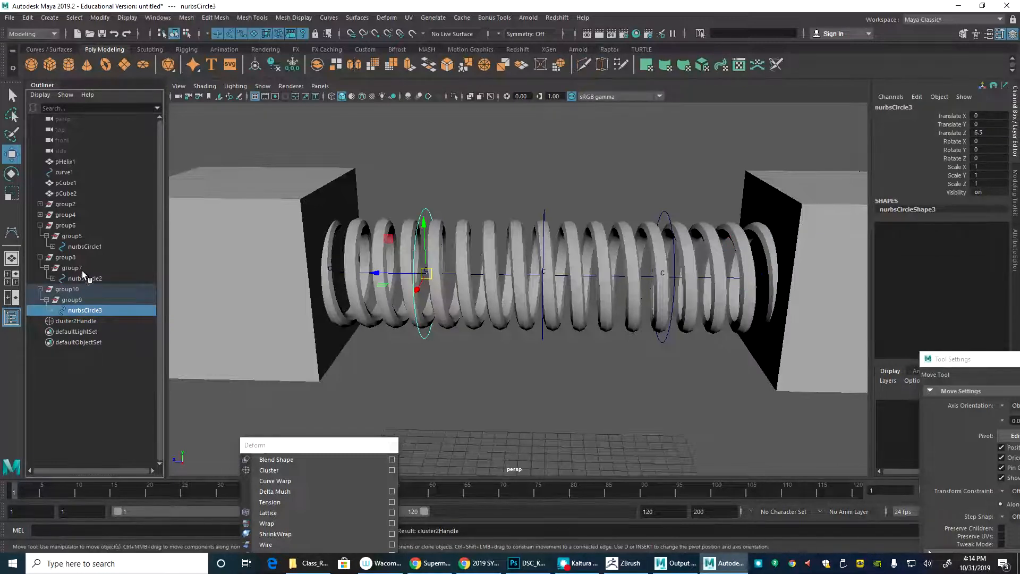
{"action": "left_click", "coordinate": [75, 258]}
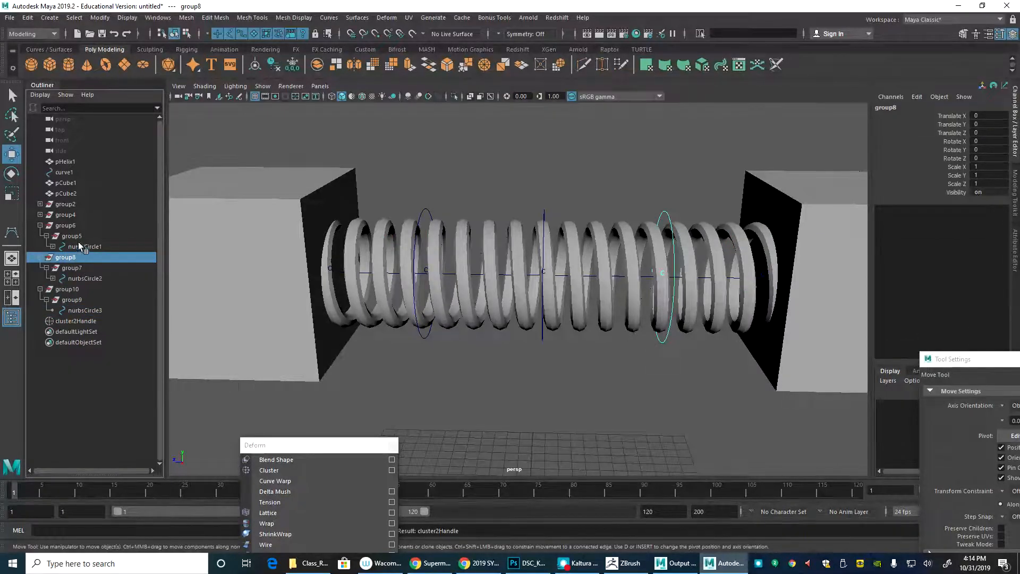
{"action": "left_click", "coordinate": [78, 222]}
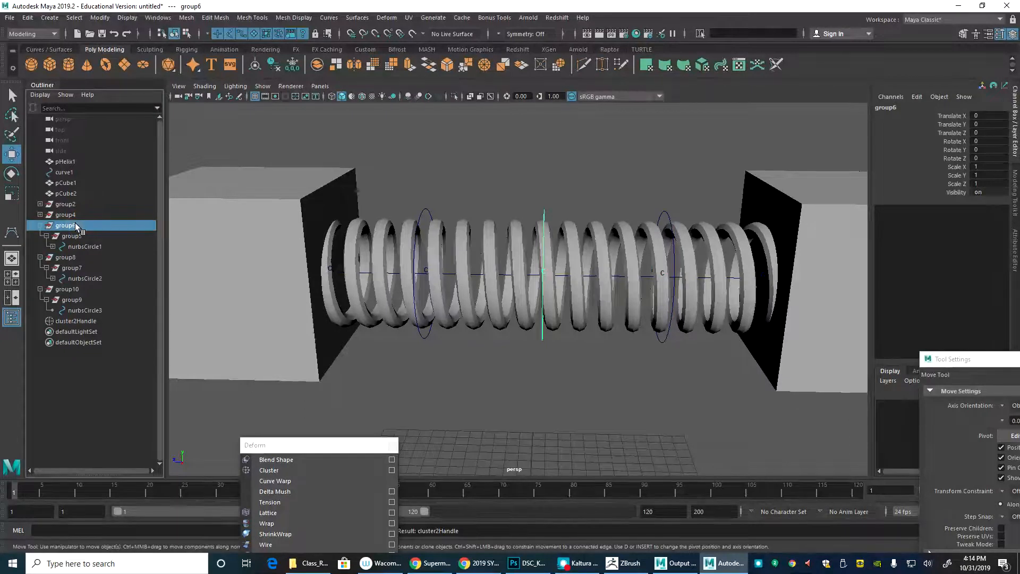
{"action": "left_click", "coordinate": [74, 214]}
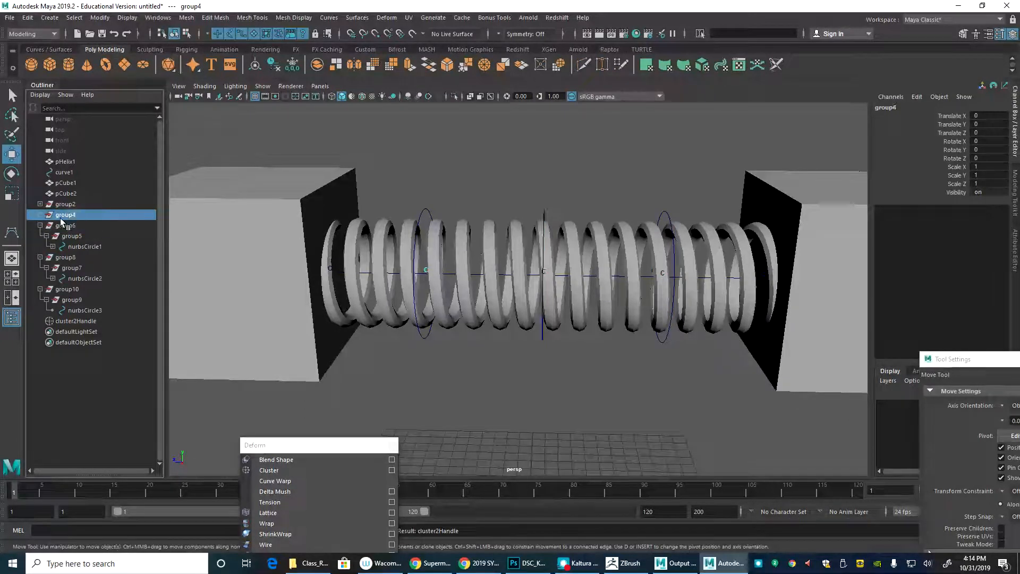
Step: Move nurbsCircle3 into group3 alongside cluster3Handle and return cluster2Handle to group9
{"action": "left_click", "coordinate": [42, 215]}
{"action": "left_click", "coordinate": [75, 330]}
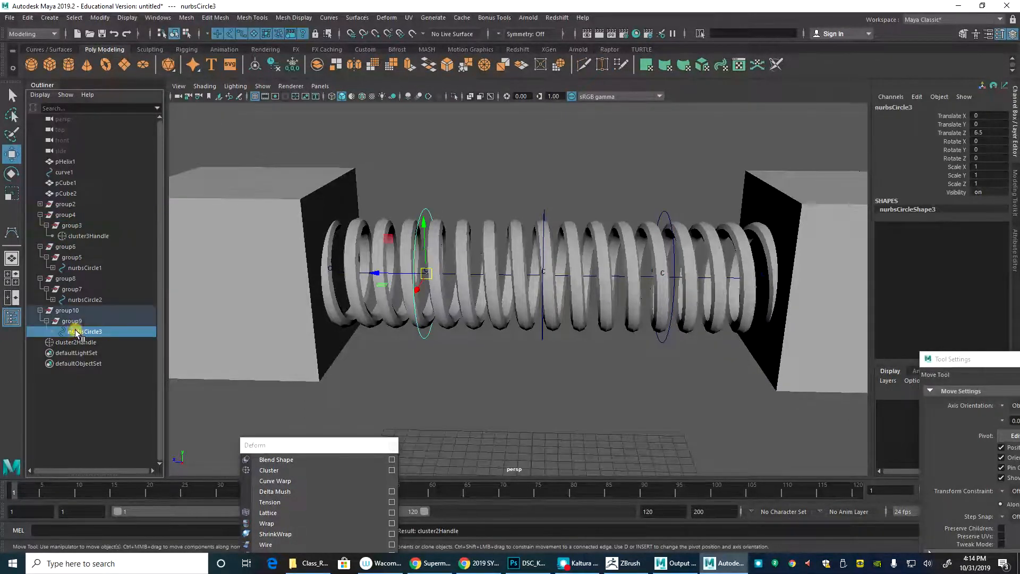
{"action": "middle_click_drag", "start_coordinate": [80, 329], "coordinate": [112, 228]}
{"action": "left_click", "coordinate": [87, 342]}
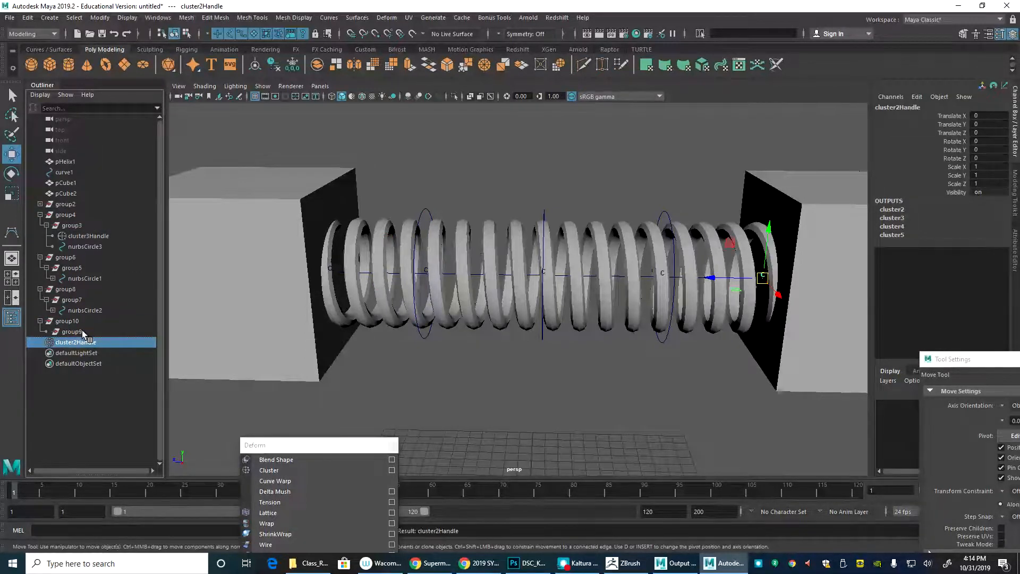
{"action": "middle_click_drag", "start_coordinate": [84, 333], "coordinate": [83, 333]}
{"action": "left_click", "coordinate": [90, 246]}
{"action": "middle_click_drag", "start_coordinate": [91, 246], "coordinate": [92, 226]}
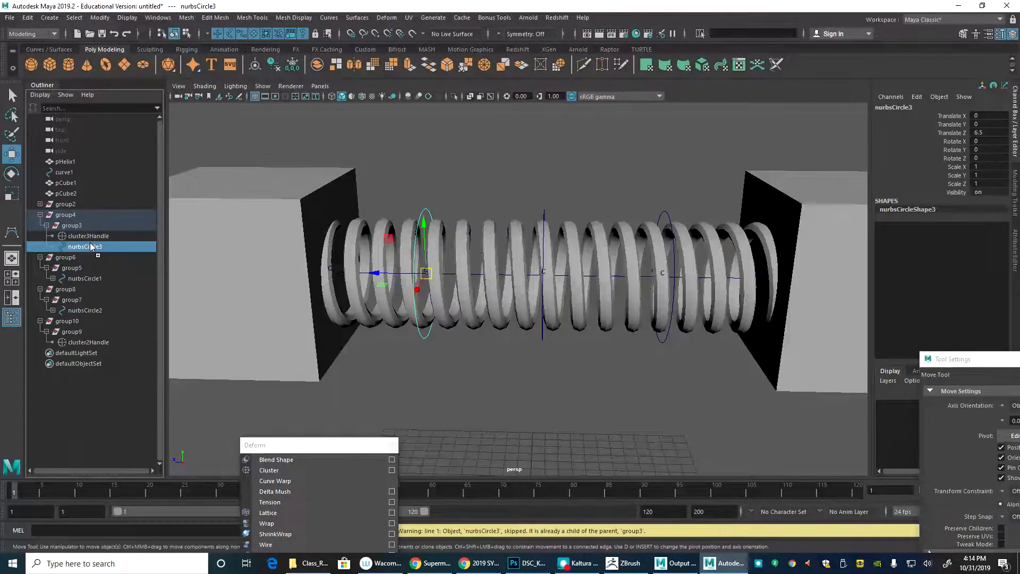
Step: Parent cluster3Handle under the nurbsCircle3 control inside group3
{"action": "middle_click_drag", "start_coordinate": [96, 246], "coordinate": [95, 245]}
{"action": "left_click", "coordinate": [93, 235]}
Step: Test-move the nurbsCircle3 and nurbsCircle2 controls well off the spring's axis, and undo the moves
{"action": "left_click_drag", "start_coordinate": [428, 274], "coordinate": [579, 257]}
{"action": "left_click_drag", "start_coordinate": [428, 278], "coordinate": [416, 168]}
{"action": "left_click_drag", "start_coordinate": [696, 330], "coordinate": [609, 361], "text": "alt"}
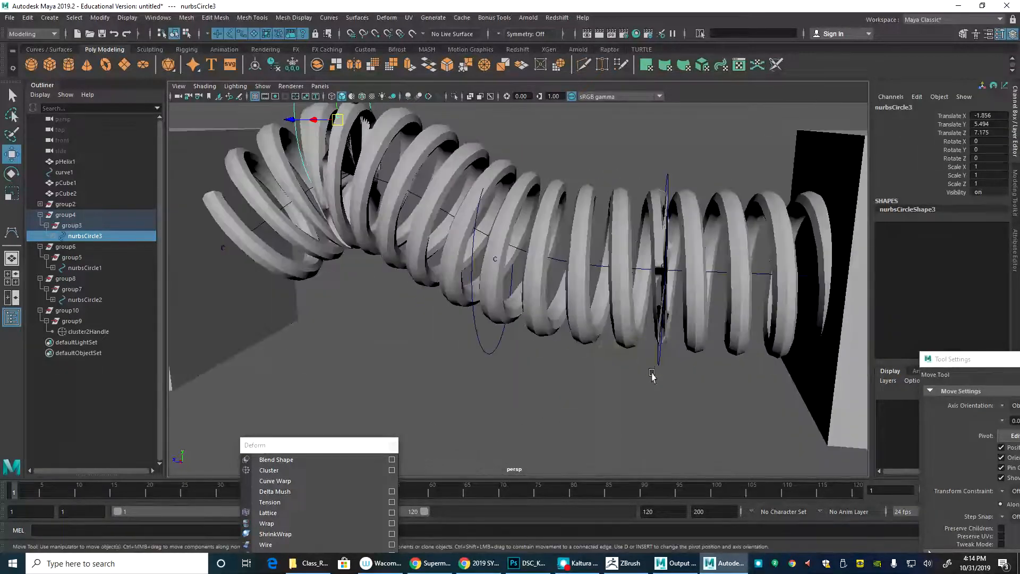
{"action": "left_click", "coordinate": [670, 364]}
{"action": "left_click_drag", "start_coordinate": [656, 286], "coordinate": [626, 414]}
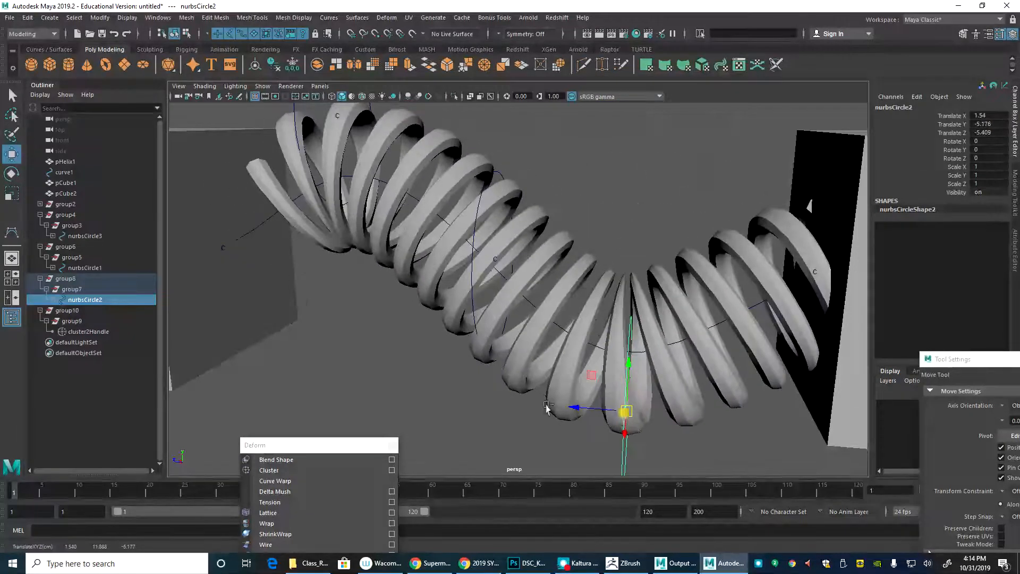
{"action": "key", "text": "ctrl+z"}
{"action": "key", "text": "ctrl+z"}
{"action": "key", "text": "ctrl+z"}
Step: Raise nurbsCircle3 slightly to inspect how the coils deform up close, and undo the move
{"action": "left_click_drag", "start_coordinate": [339, 272], "coordinate": [360, 199]}
{"action": "left_click_drag", "start_coordinate": [749, 343], "coordinate": [626, 342], "text": "alt"}
{"action": "middle_click_drag", "start_coordinate": [424, 414], "coordinate": [649, 417], "text": "alt"}
{"action": "left_click_drag", "start_coordinate": [649, 416], "coordinate": [632, 456], "text": "alt"}
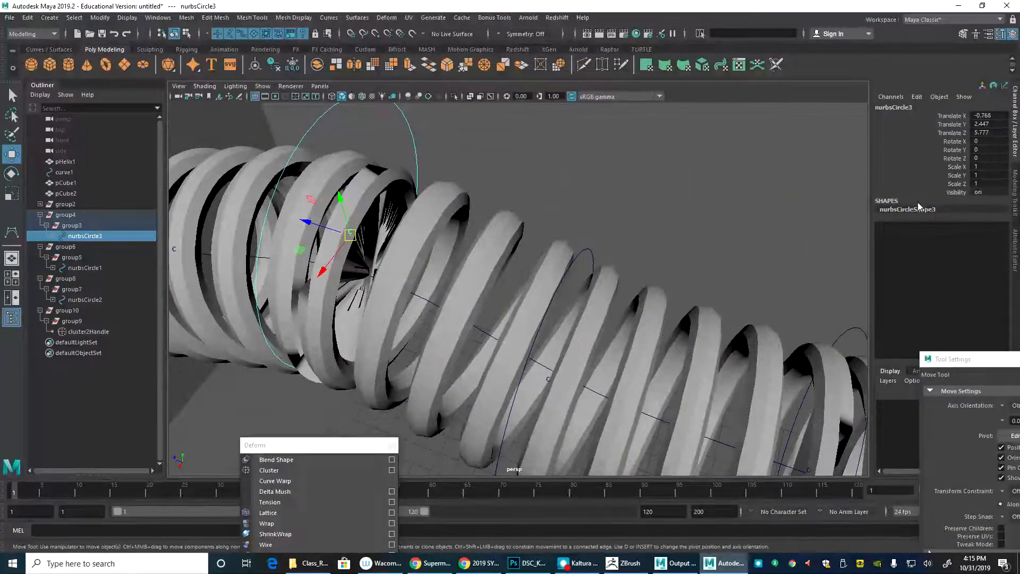
{"action": "key", "text": "ctrl+z"}
{"action": "key", "text": "ctrl+z"}
Step: Select the spring mesh and examine its polyHelix1 construction settings
{"action": "left_click_drag", "start_coordinate": [608, 266], "coordinate": [496, 259], "text": "alt"}
{"action": "left_click", "coordinate": [496, 259]}
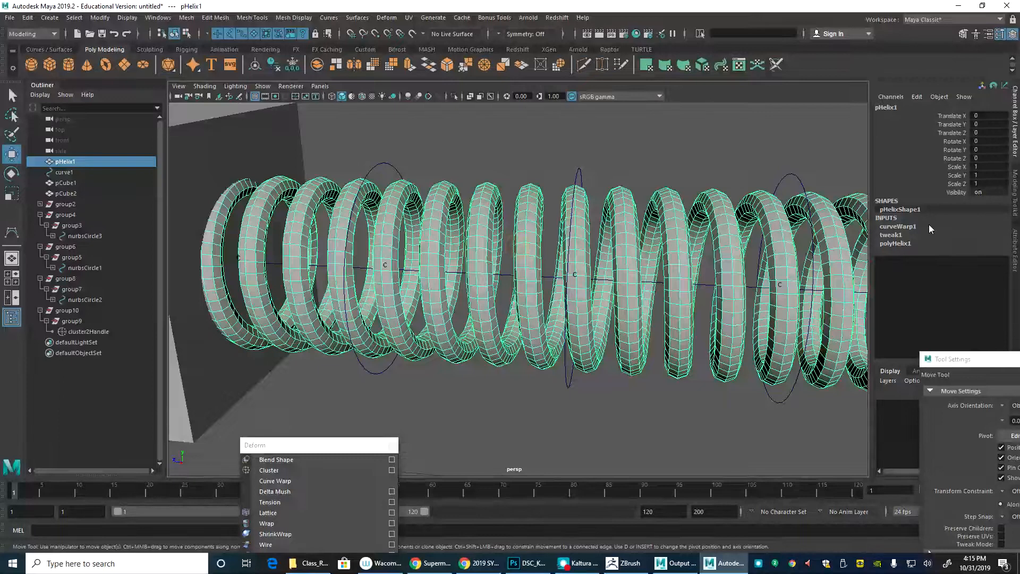
{"action": "left_click", "coordinate": [909, 247]}
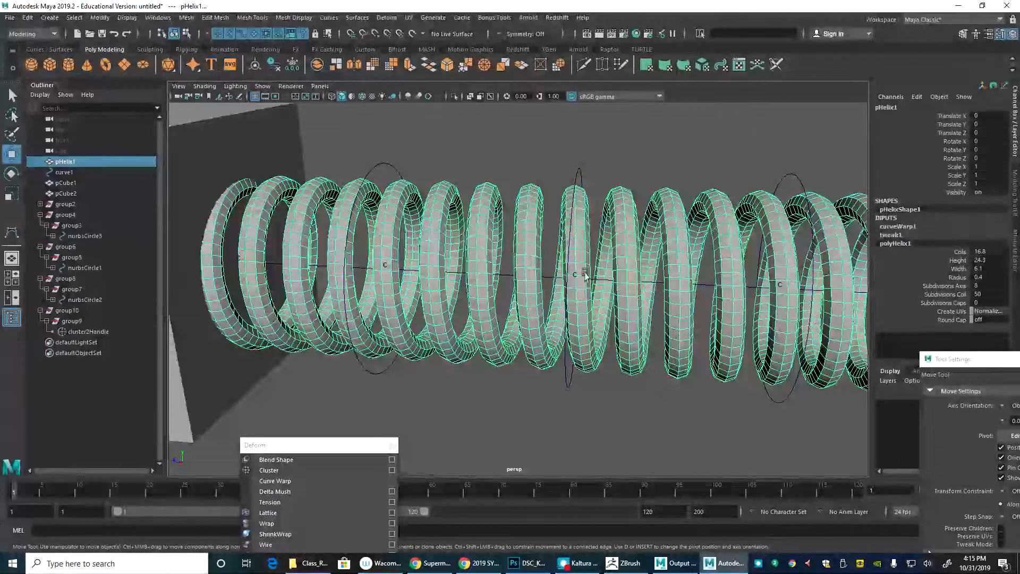
{"action": "scroll", "coordinate": [619, 290], "scroll_direction": "down", "scroll_amount": 5}
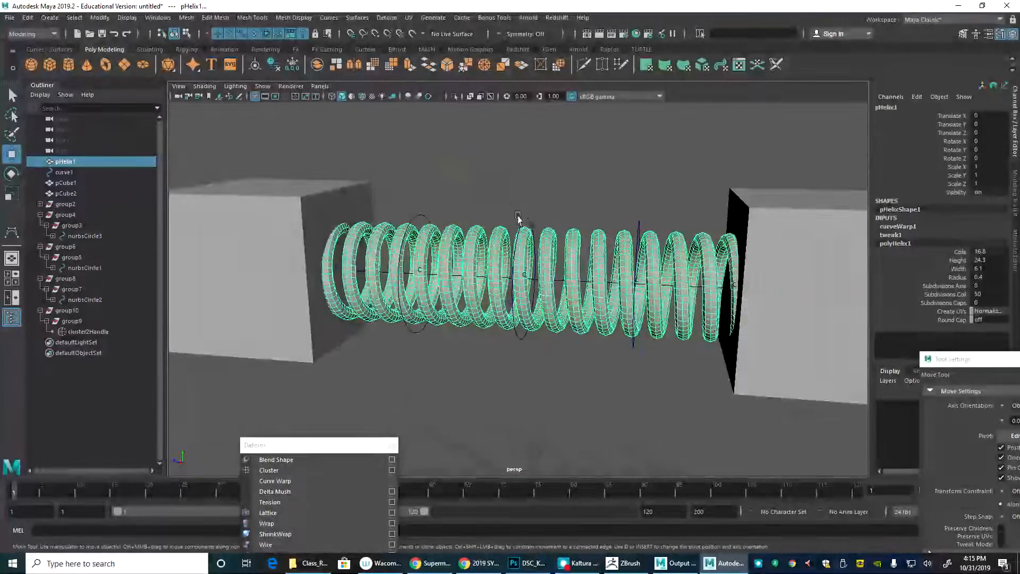
Step: Test-move the middle control nurbsCircle1 and the neighbouring nurbsCircle2 off the axis, undoing each move
{"action": "left_click", "coordinate": [533, 216]}
{"action": "left_click", "coordinate": [522, 280]}
{"action": "mouse_move", "coordinate": [524, 201]}
{"action": "left_mouse_down"}
{"action": "mouse_move", "coordinate": [528, 245]}
{"action": "mouse_move", "coordinate": [505, 359]}
{"action": "mouse_move", "coordinate": [519, 193]}
{"action": "mouse_move", "coordinate": [528, 218]}
{"action": "left_mouse_up"}
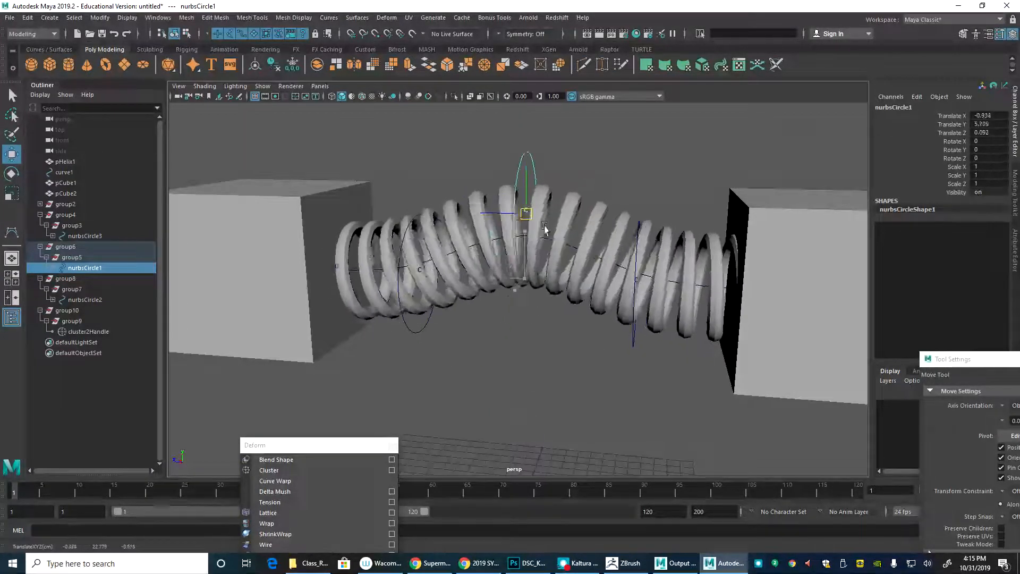
{"action": "left_click_drag", "start_coordinate": [514, 343], "coordinate": [496, 278]}
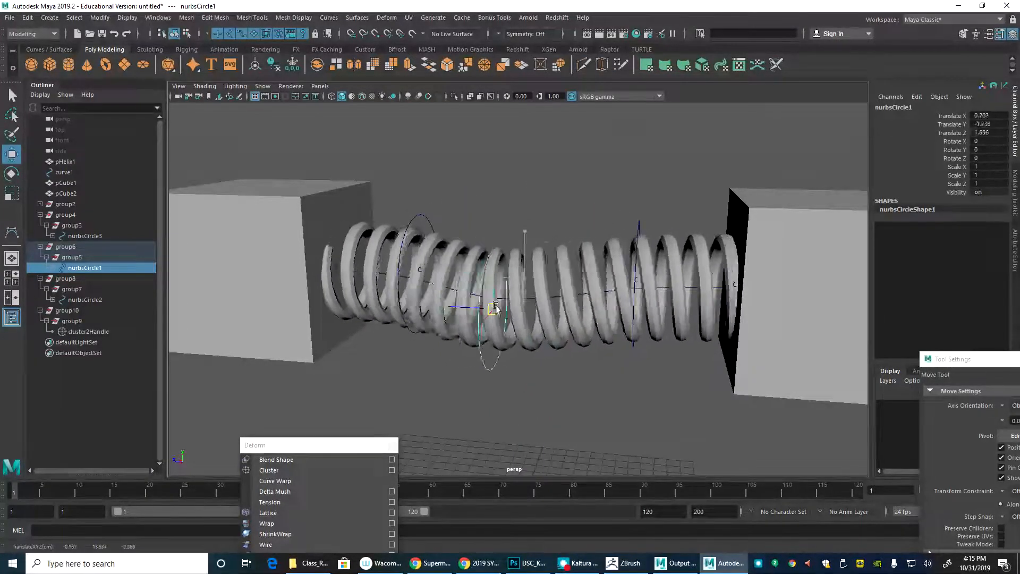
{"action": "key", "text": "ctrl+z"}
{"action": "left_click", "coordinate": [633, 343]}
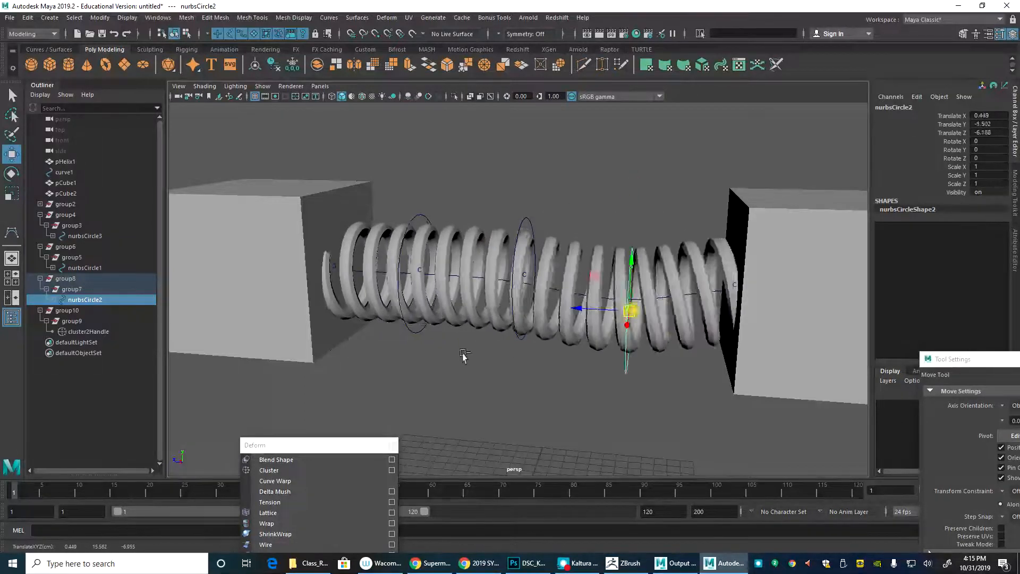
{"action": "key", "text": "ctrl+z"}
Step: Test-move nurbsCircle3 toward the cube and back along the spring, and undo the moves
{"action": "left_click", "coordinate": [409, 331]}
{"action": "left_click_drag", "start_coordinate": [421, 275], "coordinate": [423, 276]}
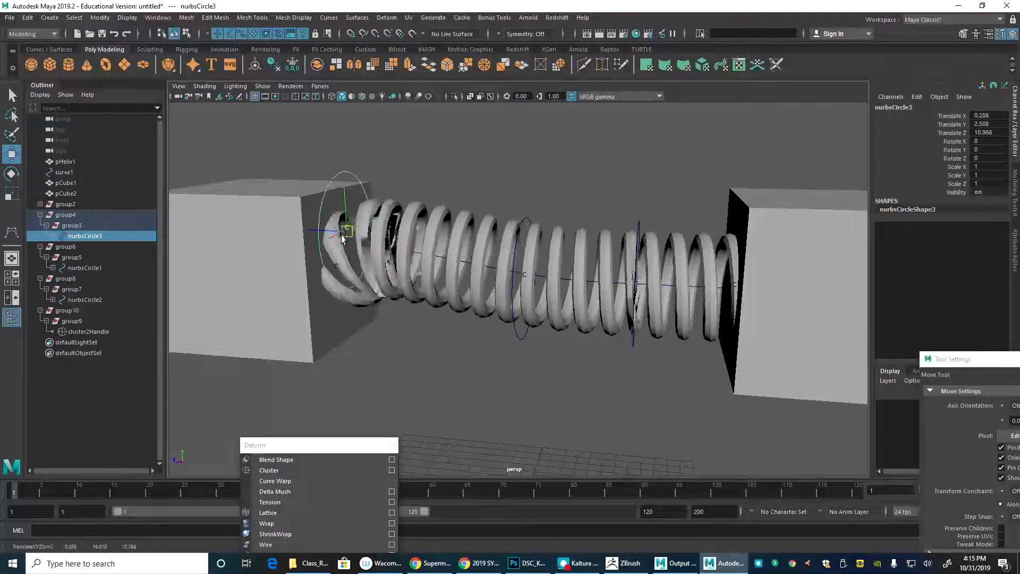
{"action": "left_click_drag", "start_coordinate": [426, 264], "coordinate": [362, 219]}
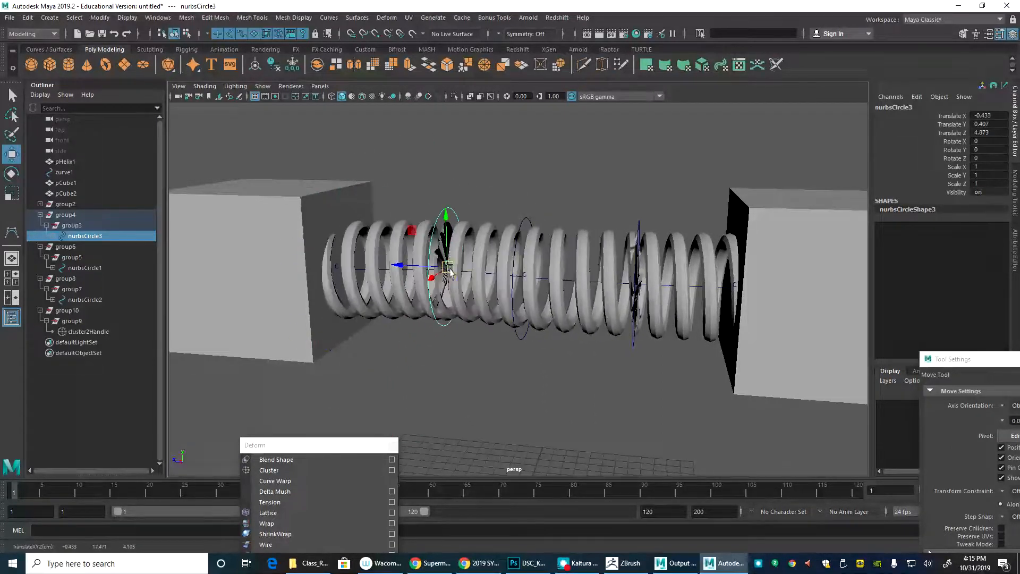
{"action": "key", "text": "ctrl+z"}
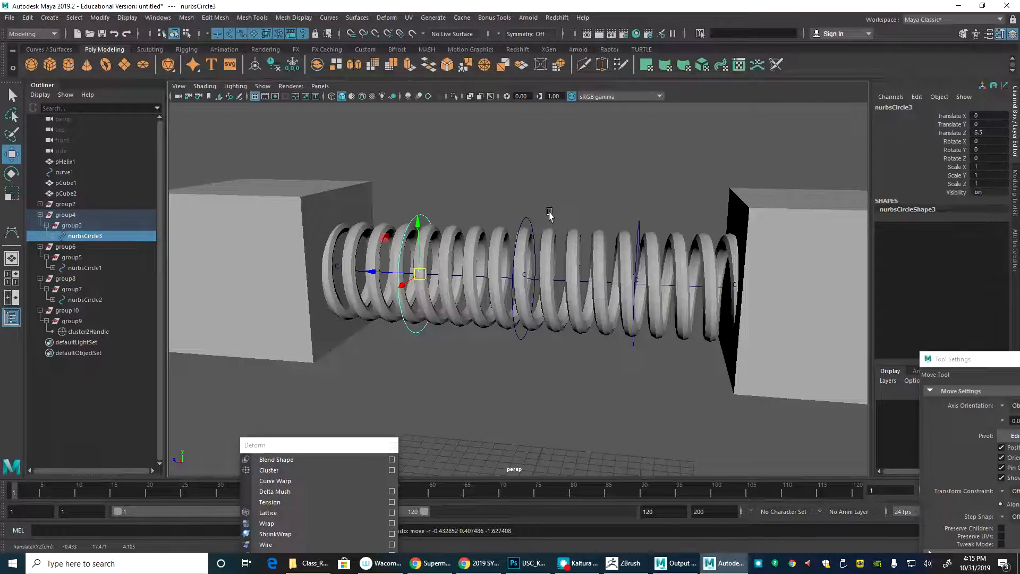
Step: Select the continuous edge loop running lengthwise along the coils of the pHelix1 mesh
{"action": "middle_click_drag", "start_coordinate": [521, 267], "coordinate": [489, 255], "text": "alt"}
{"action": "right_click_drag", "start_coordinate": [489, 255], "coordinate": [591, 328], "text": "alt"}
{"action": "left_click_drag", "start_coordinate": [590, 328], "coordinate": [533, 320], "text": "alt"}
{"action": "left_click", "coordinate": [498, 337]}
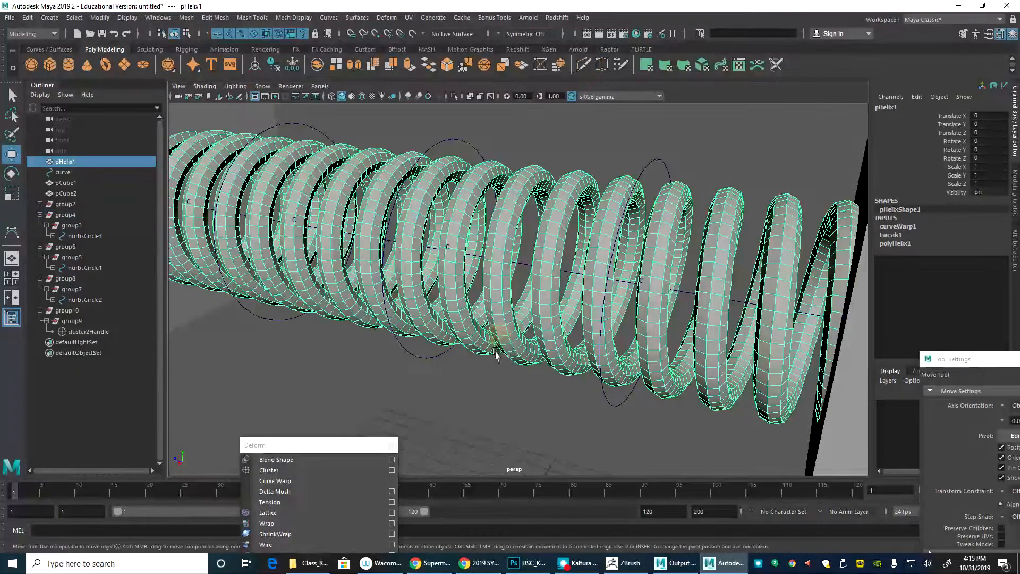
{"action": "scroll", "coordinate": [492, 345], "scroll_direction": "up", "scroll_amount": 2}
{"action": "right_click", "coordinate": [494, 270]}
{"action": "right_click_drag", "start_coordinate": [494, 298], "coordinate": [488, 277]}
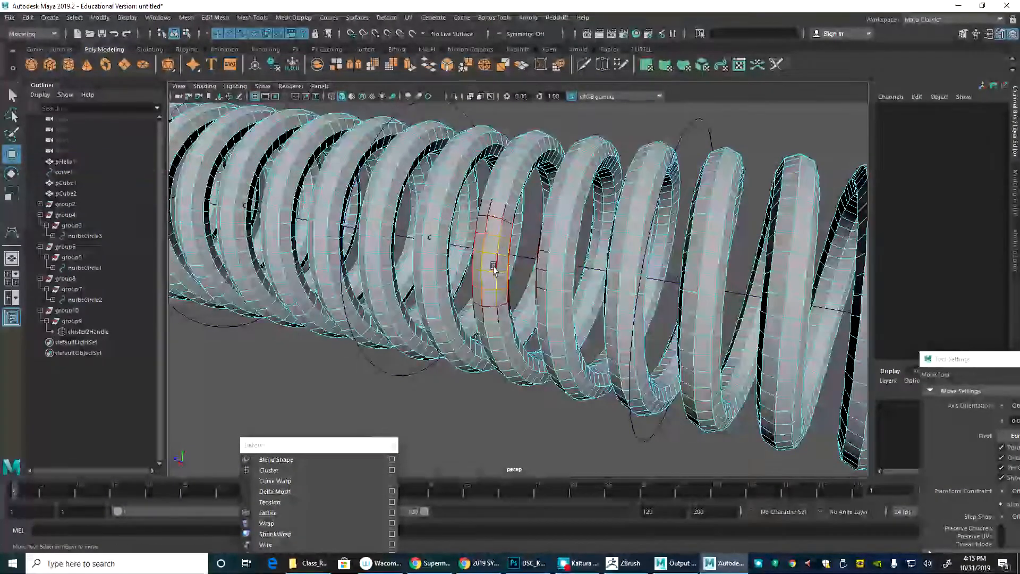
{"action": "double_click", "coordinate": [492, 263]}
{"action": "middle_click_drag", "start_coordinate": [467, 289], "coordinate": [481, 338], "text": "alt"}
{"action": "right_click_drag", "start_coordinate": [482, 337], "coordinate": [442, 318], "text": "alt"}
{"action": "key", "text": "b"}
{"action": "left_click_drag", "start_coordinate": [476, 315], "coordinate": [489, 348], "text": "alt"}
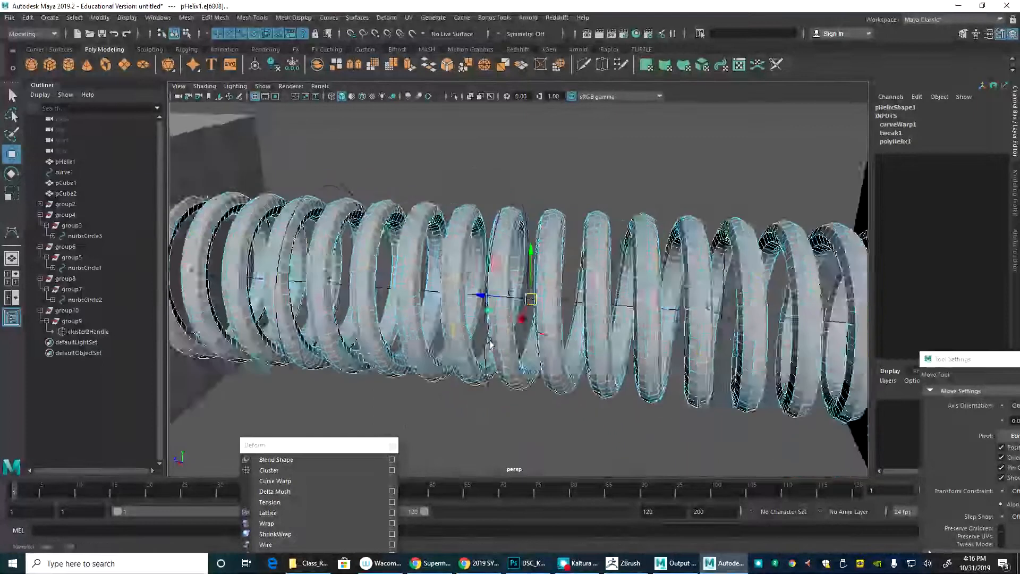
{"action": "right_click_drag", "start_coordinate": [489, 348], "coordinate": [444, 320], "text": "alt"}
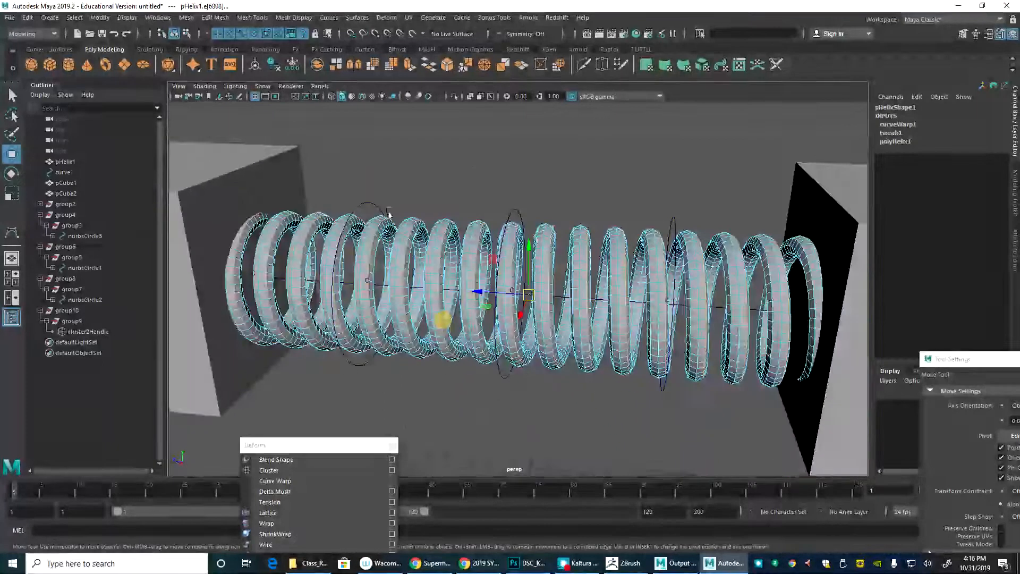
Step: Convert the selected helix edge loop into a curve with Polygon Edges to Curve
{"action": "left_click", "coordinate": [100, 18]}
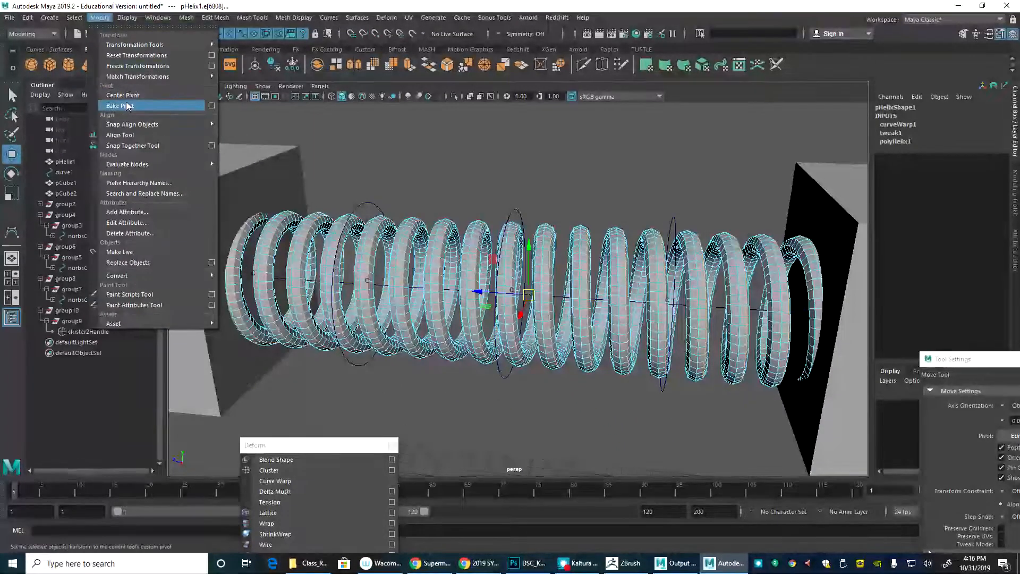
{"action": "mouse_move", "coordinate": [148, 276]}
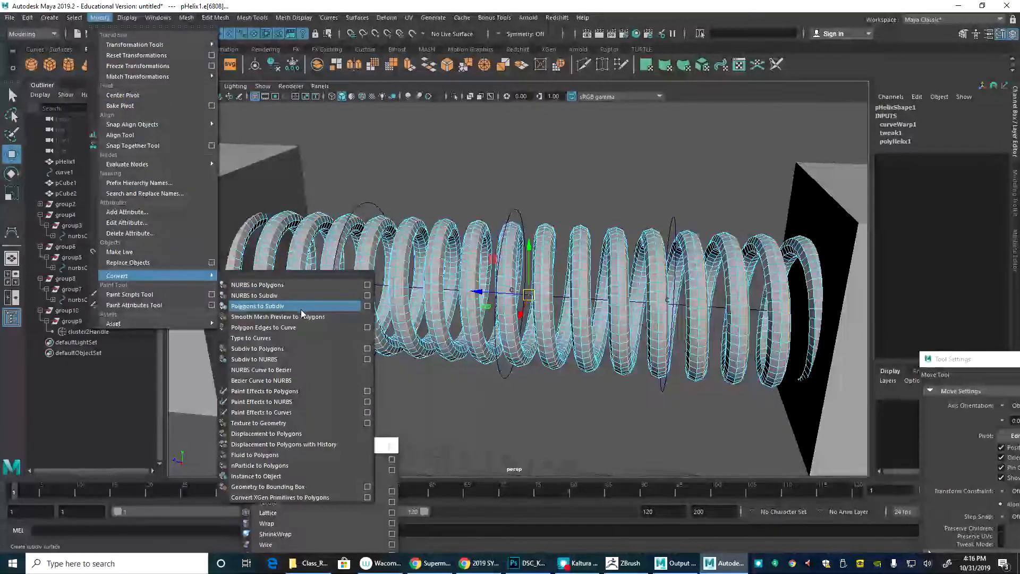
{"action": "left_click", "coordinate": [307, 326]}
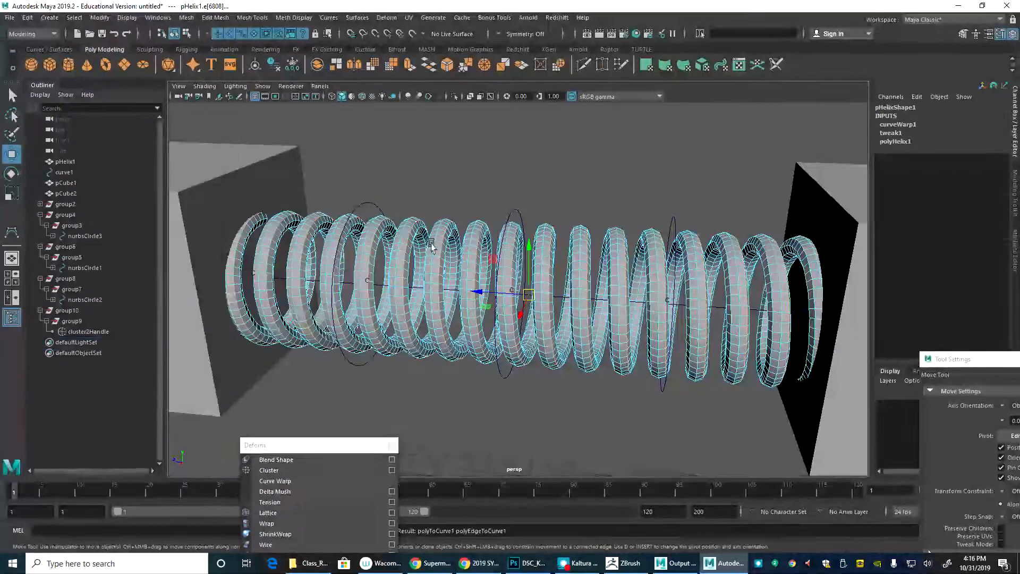
Step: Identify the extracted coil curve among the scene objects, and delete the original pHelix1 mesh
{"action": "left_click_drag", "start_coordinate": [558, 227], "coordinate": [481, 259], "text": "alt"}
{"action": "right_click_drag", "start_coordinate": [481, 259], "coordinate": [550, 312], "text": "alt"}
{"action": "left_click", "coordinate": [459, 259]}
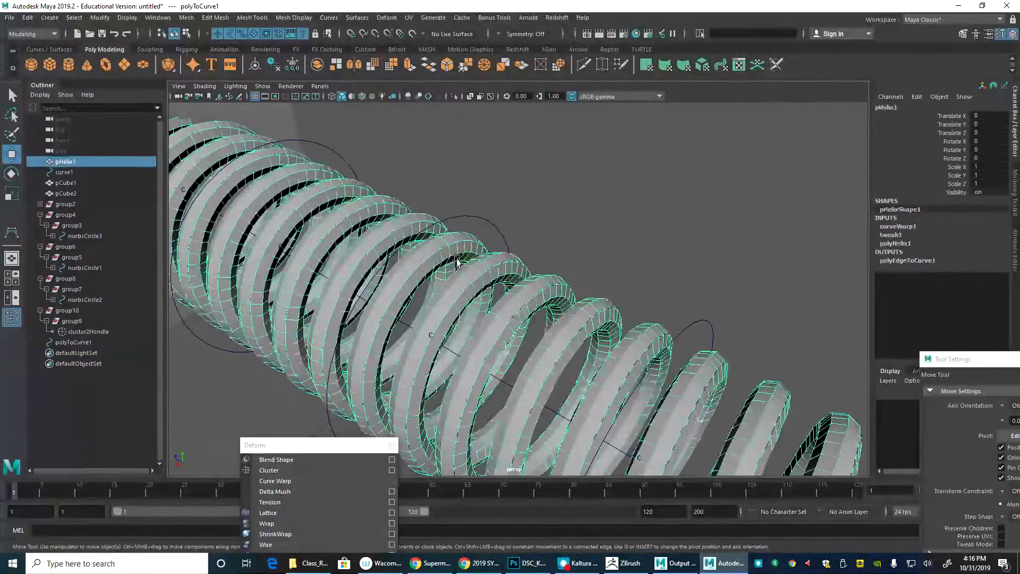
{"action": "key", "text": "f"}
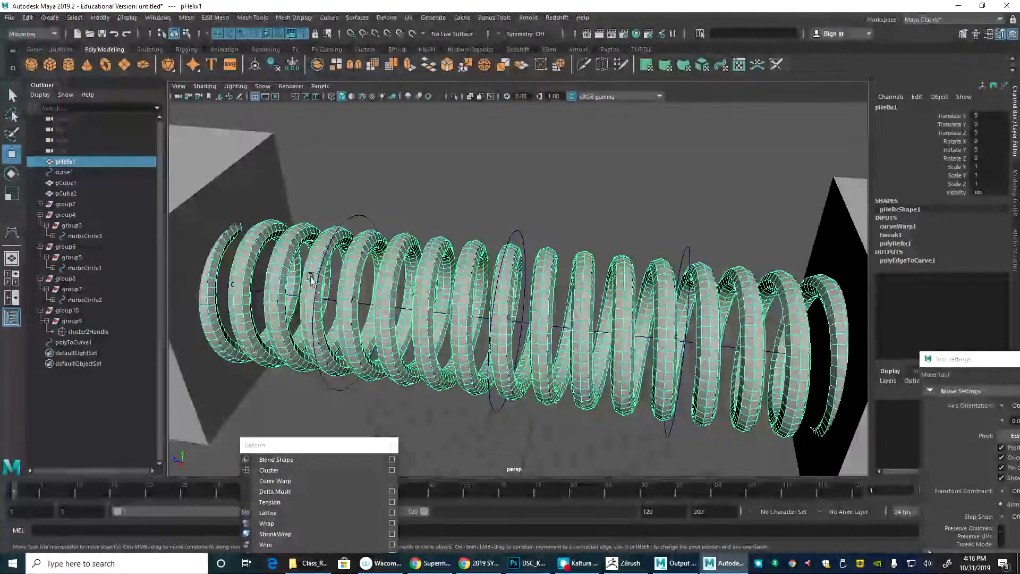
{"action": "left_click", "coordinate": [69, 171]}
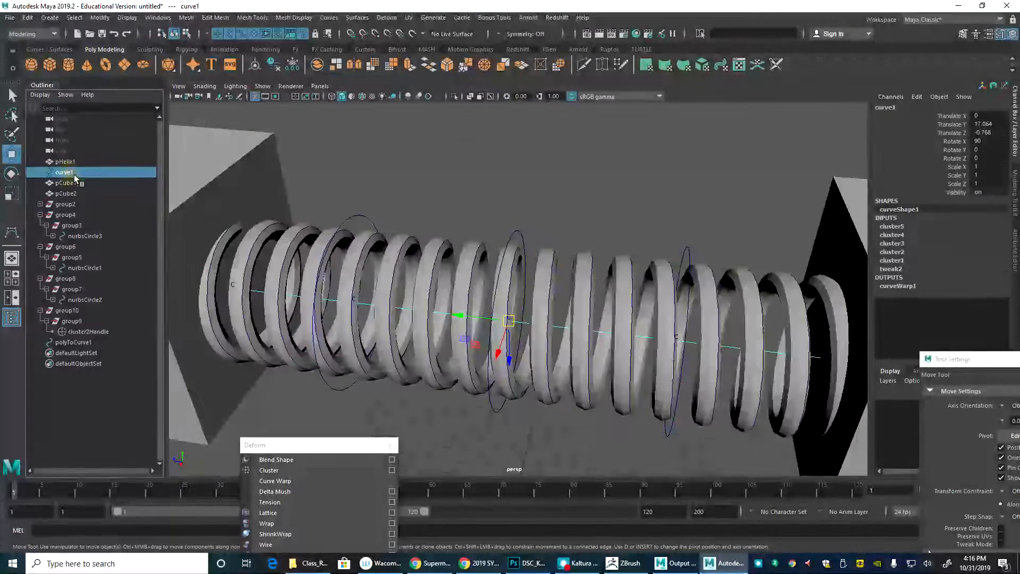
{"action": "left_click", "coordinate": [93, 341]}
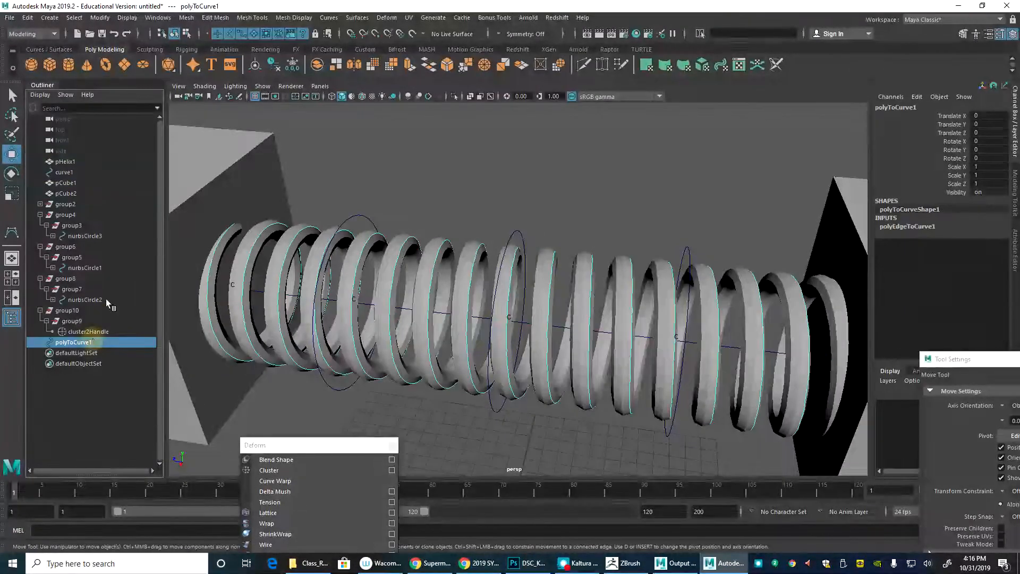
{"action": "left_click", "coordinate": [92, 162]}
{"action": "key", "text": "Delete"}
Step: Select the coil curve polyToCurve1 together with curve1 and try to apply the Curve Warp deformer
{"action": "left_click_drag", "start_coordinate": [544, 201], "coordinate": [485, 230], "text": "alt"}
{"action": "left_click", "coordinate": [513, 203]}
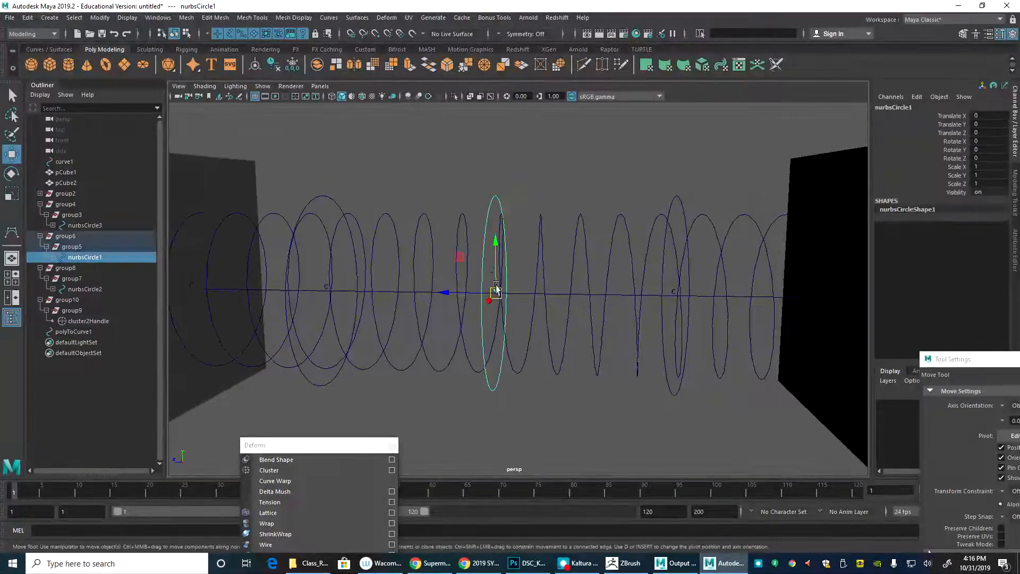
{"action": "left_click", "coordinate": [452, 339]}
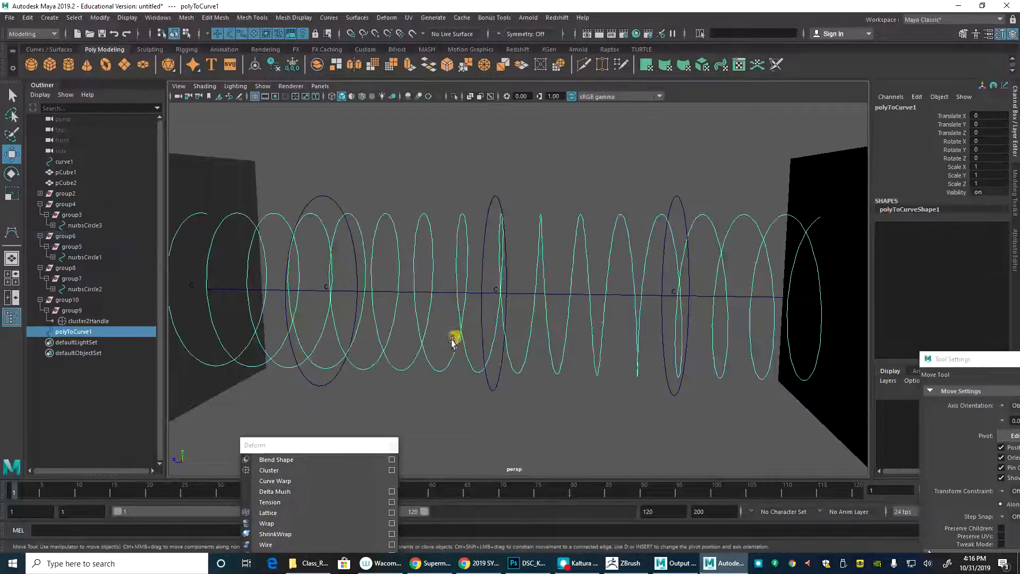
{"action": "left_click", "coordinate": [447, 294], "text": "shift"}
{"action": "key", "text": "space"}
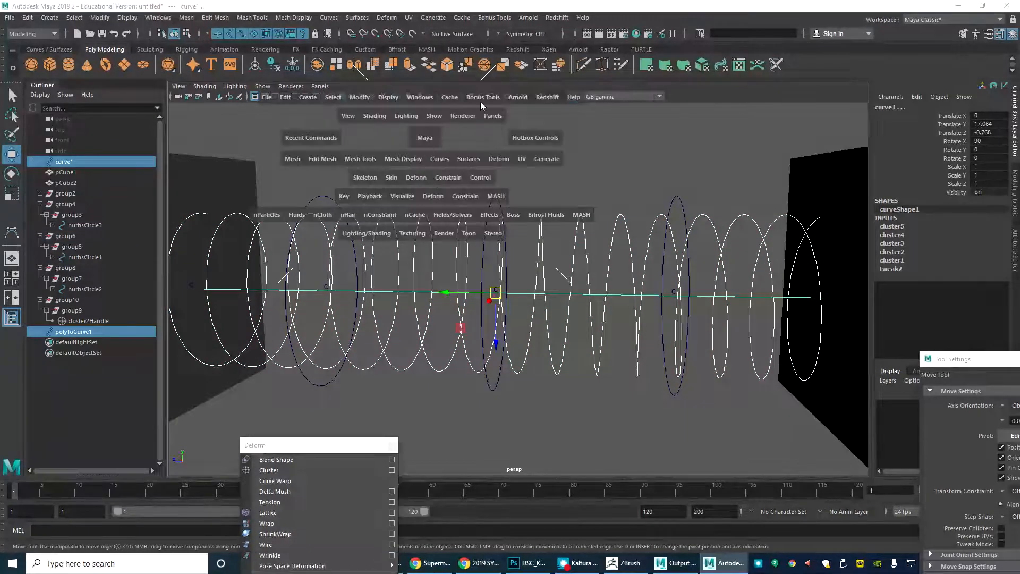
{"action": "left_click_drag", "start_coordinate": [300, 446], "coordinate": [67, 119]}
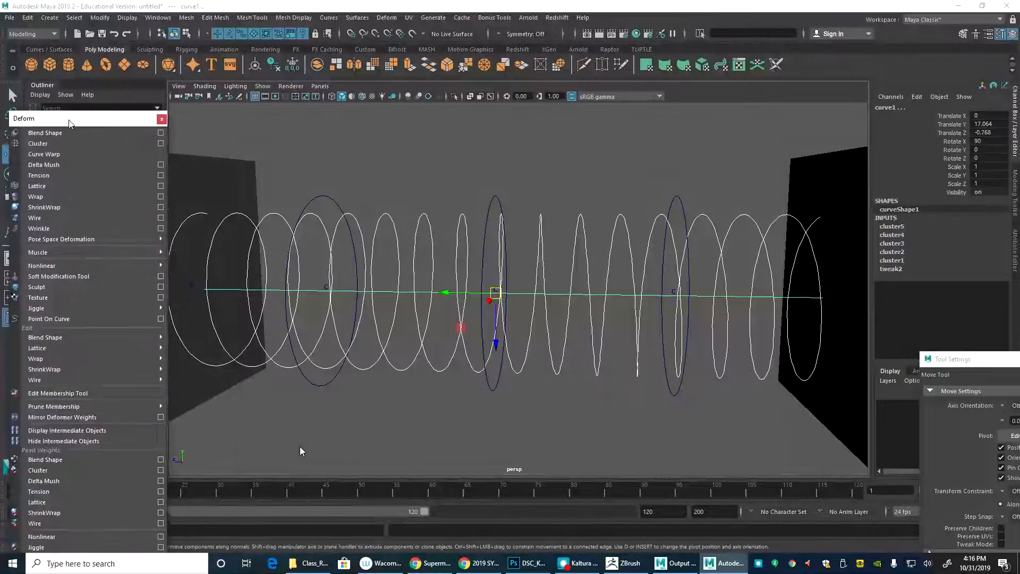
{"action": "left_click", "coordinate": [61, 153]}
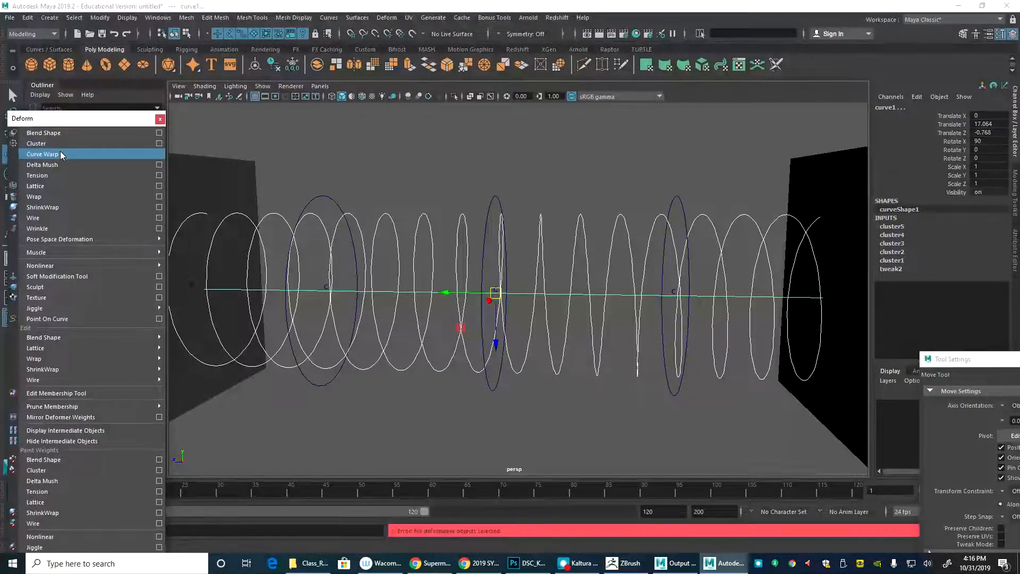
Step: Reselect polyToCurve1 and curve1 from a cleared selection and retry the Curve Warp deformer
{"action": "left_click", "coordinate": [353, 166]}
{"action": "left_click", "coordinate": [407, 294]}
{"action": "left_click", "coordinate": [408, 291]}
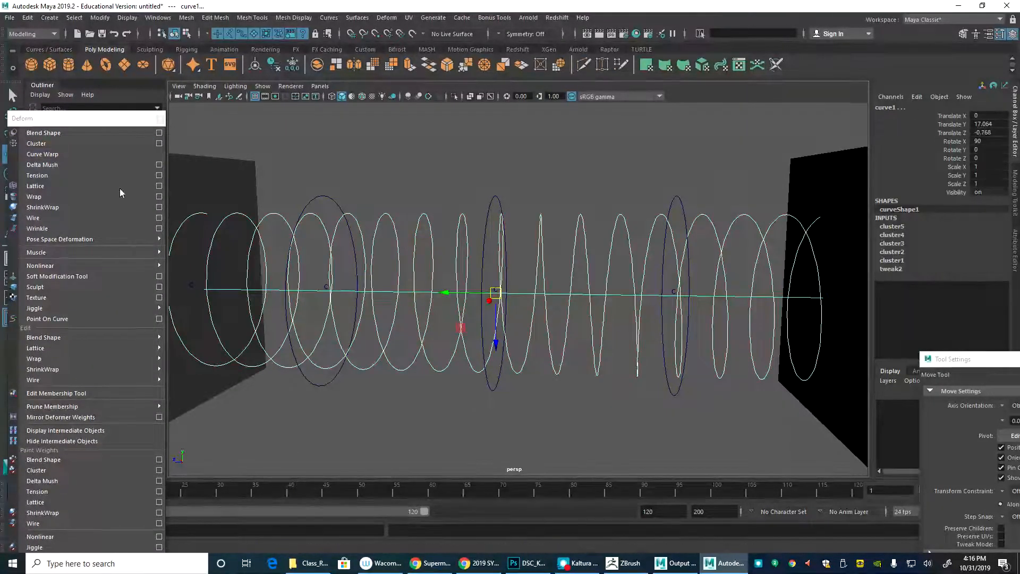
{"action": "left_click", "coordinate": [74, 158]}
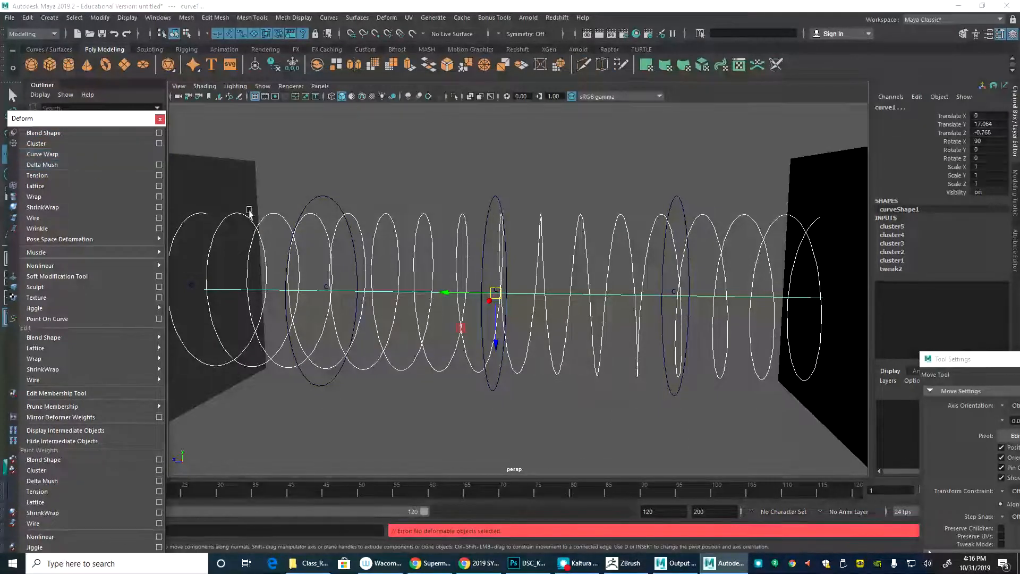
{"action": "left_click", "coordinate": [378, 162]}
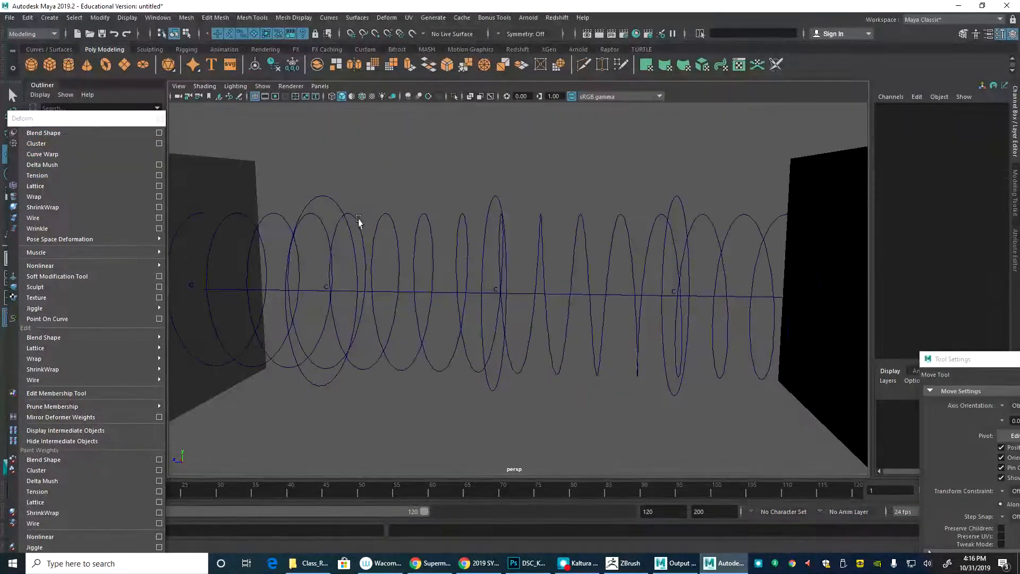
{"action": "left_click", "coordinate": [332, 206]}
{"action": "left_click", "coordinate": [382, 237], "text": "shift"}
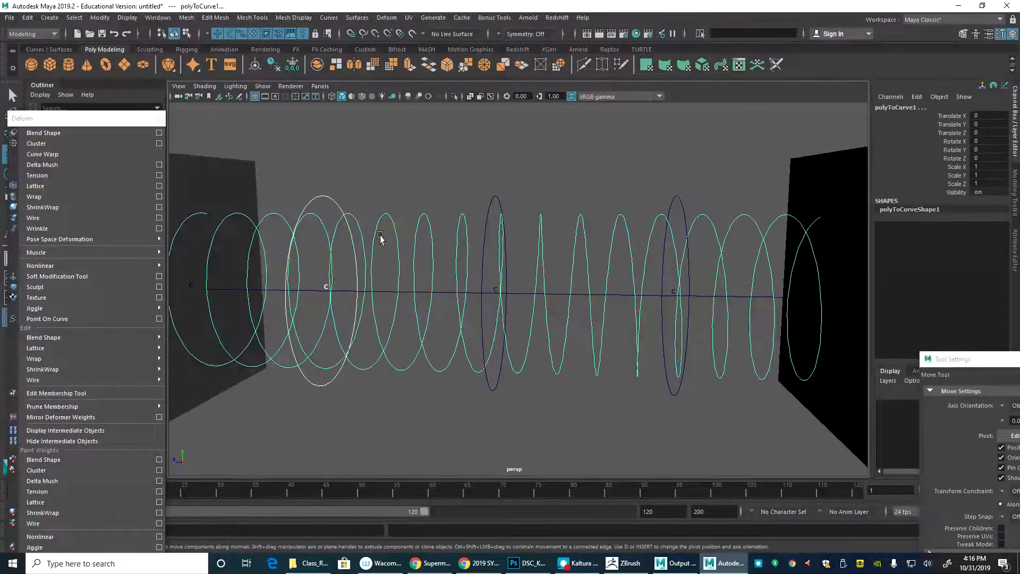
{"action": "left_click", "coordinate": [424, 260]}
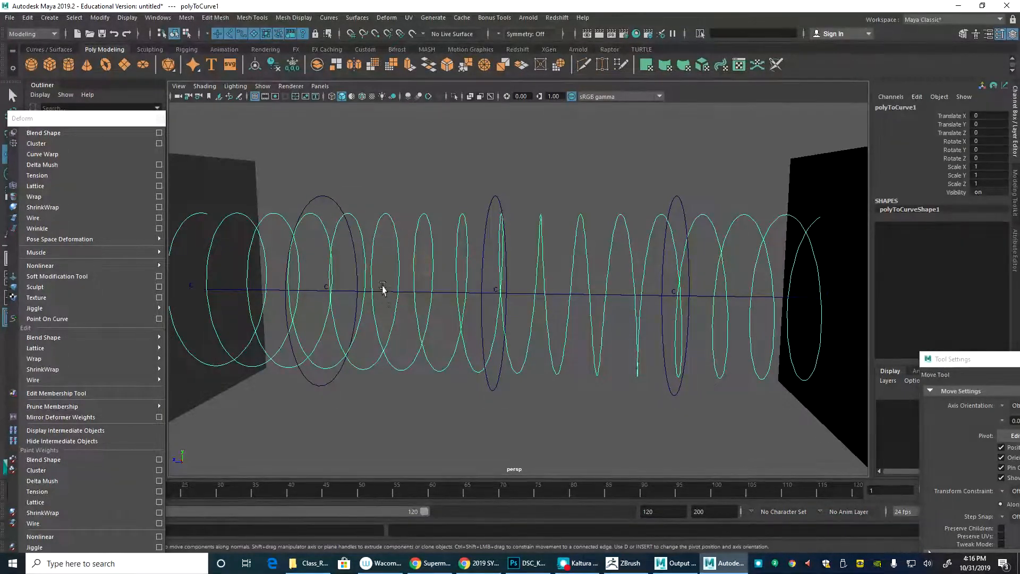
{"action": "left_click", "coordinate": [384, 291], "text": "shift"}
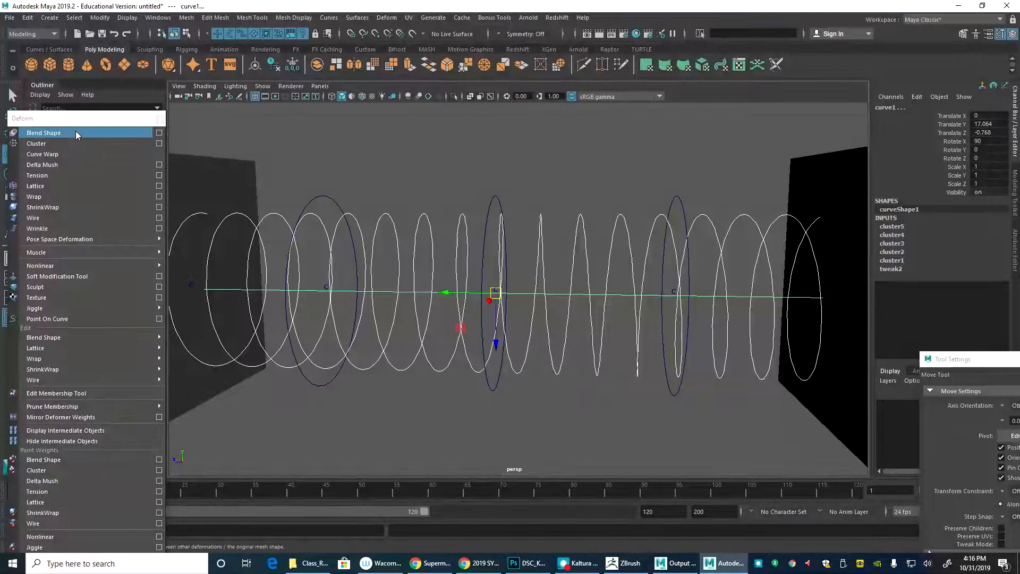
{"action": "left_click", "coordinate": [77, 155]}
Step: Clear the selection, pick the coil curve and add curve1 for another Curve Warp attempt
{"action": "left_click", "coordinate": [435, 177]}
{"action": "left_click", "coordinate": [423, 263]}
{"action": "left_click", "coordinate": [439, 295], "text": "shift"}
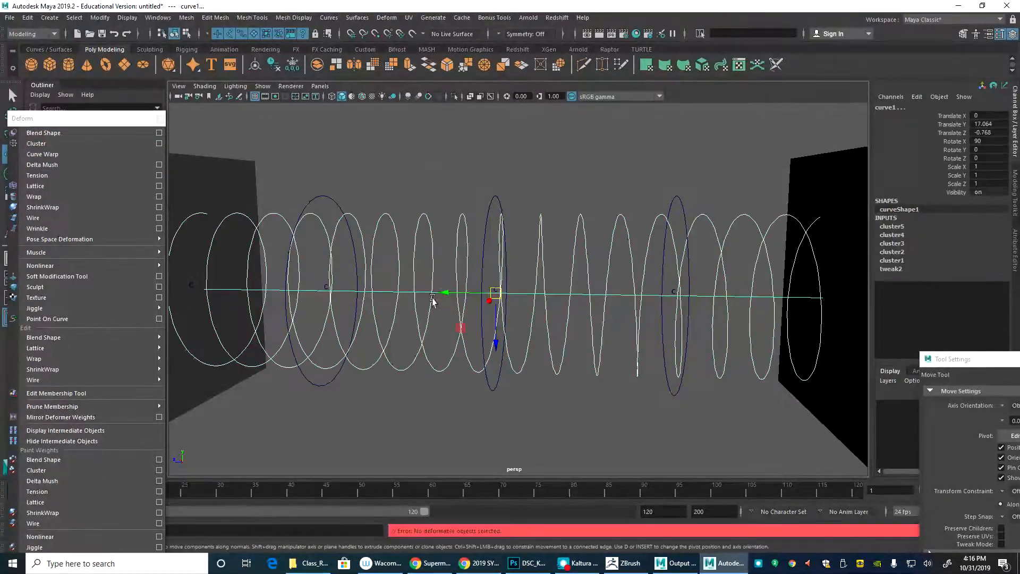
{"action": "left_click", "coordinate": [410, 175]}
Step: Undo the recent selections and the deletion of pHelix1, and hide the restored helix mesh
{"action": "key", "text": "ctrl+z"}
{"action": "key", "text": "ctrl+z"}
{"action": "key", "text": "ctrl+z"}
{"action": "key", "text": "ctrl+z"}
{"action": "key", "text": "ctrl+z"}
{"action": "key", "text": "ctrl+z"}
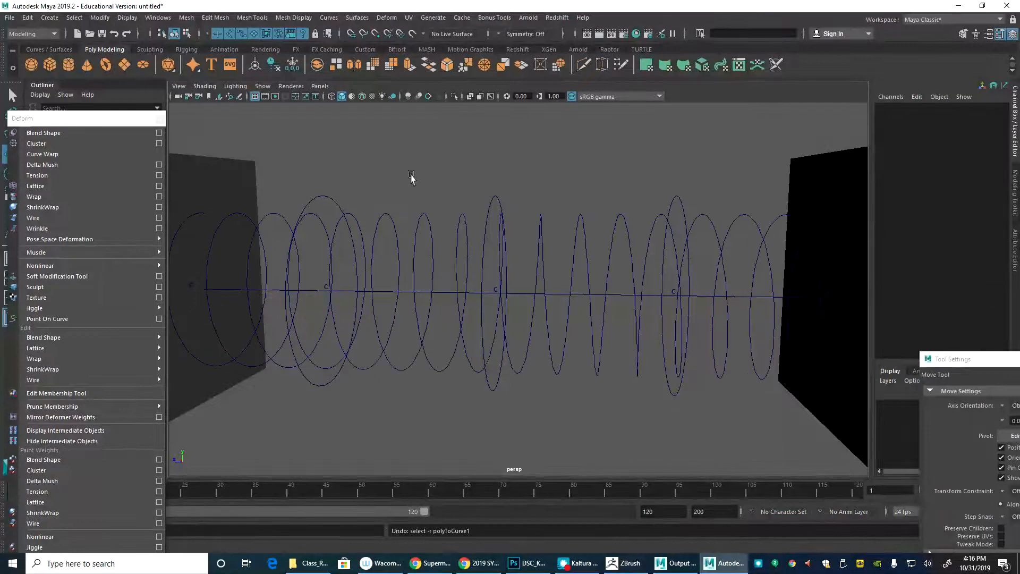
{"action": "left_click", "coordinate": [411, 177]}
{"action": "key", "text": "ctrl+z"}
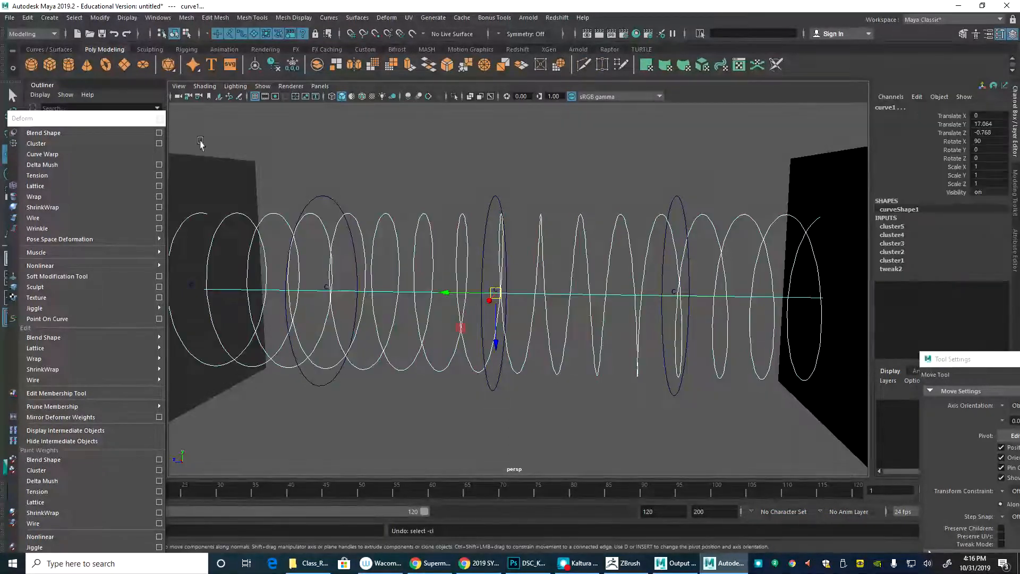
{"action": "key", "text": "ctrl+z"}
{"action": "key", "text": "ctrl+z"}
{"action": "key", "text": "ctrl+z"}
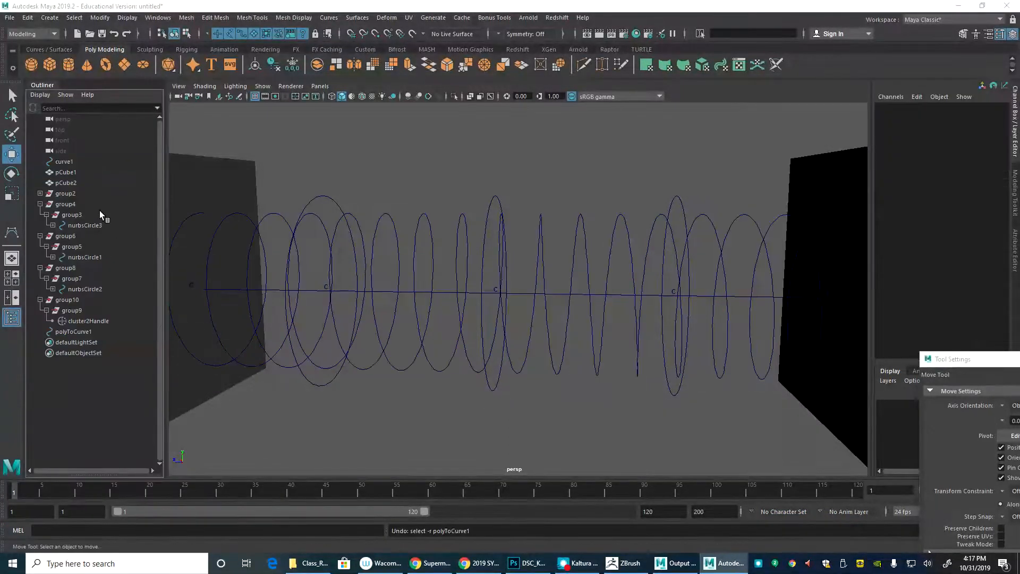
{"action": "key", "text": "ctrl+z"}
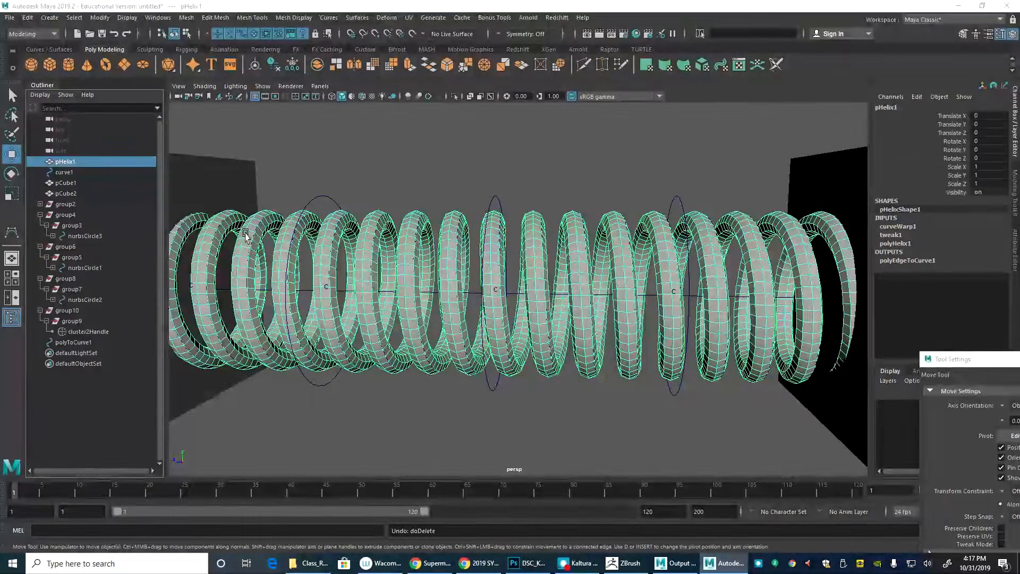
{"action": "key", "text": "ctrl+h"}
Step: Move nurbsCircle3 around to test how the coil curve follows the hidden helix, and undo the moves
{"action": "left_click", "coordinate": [318, 204]}
{"action": "left_click_drag", "start_coordinate": [398, 221], "coordinate": [457, 227], "text": "alt"}
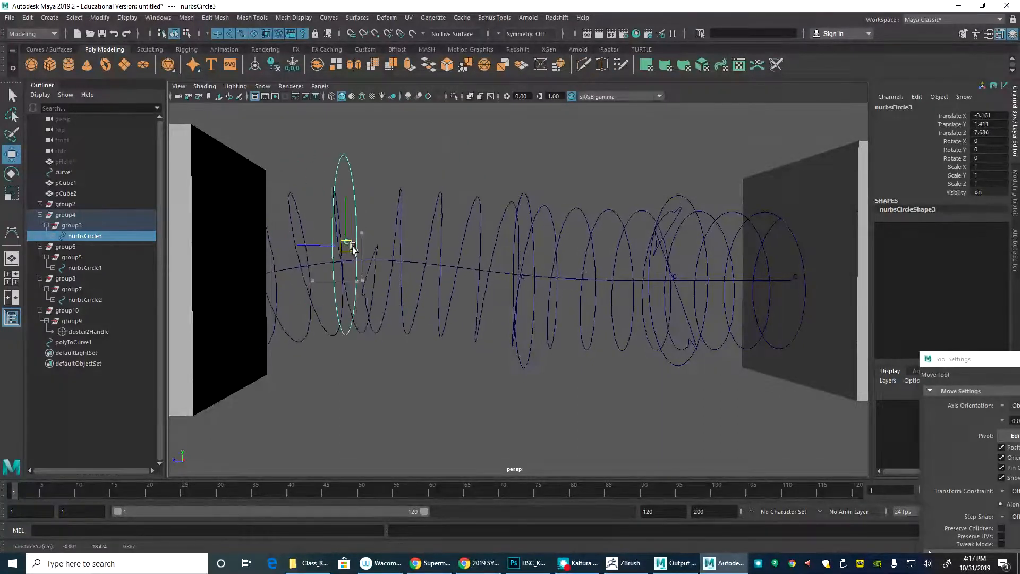
{"action": "left_click_drag", "start_coordinate": [472, 268], "coordinate": [409, 299]}
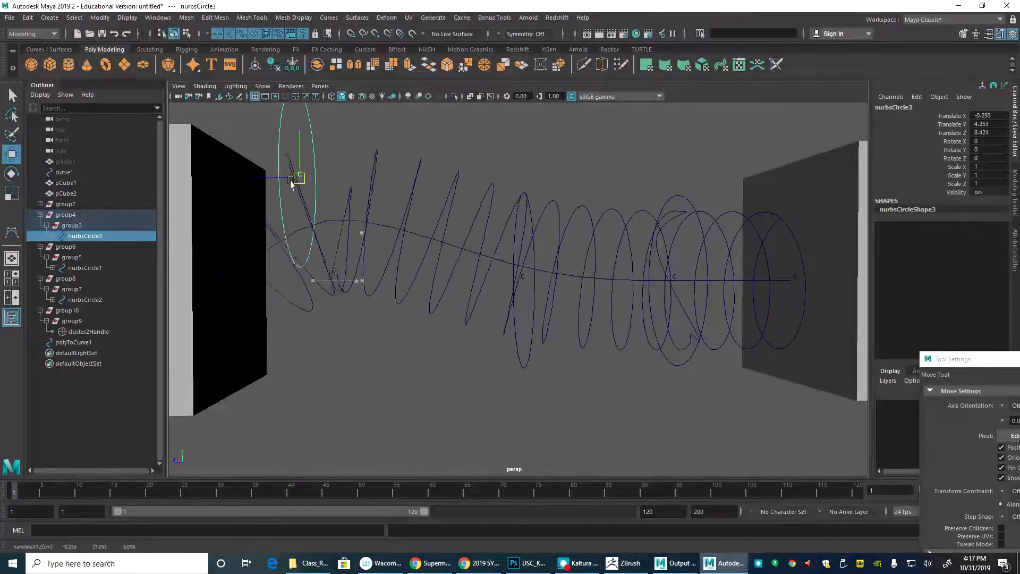
{"action": "left_click_drag", "start_coordinate": [374, 175], "coordinate": [323, 258]}
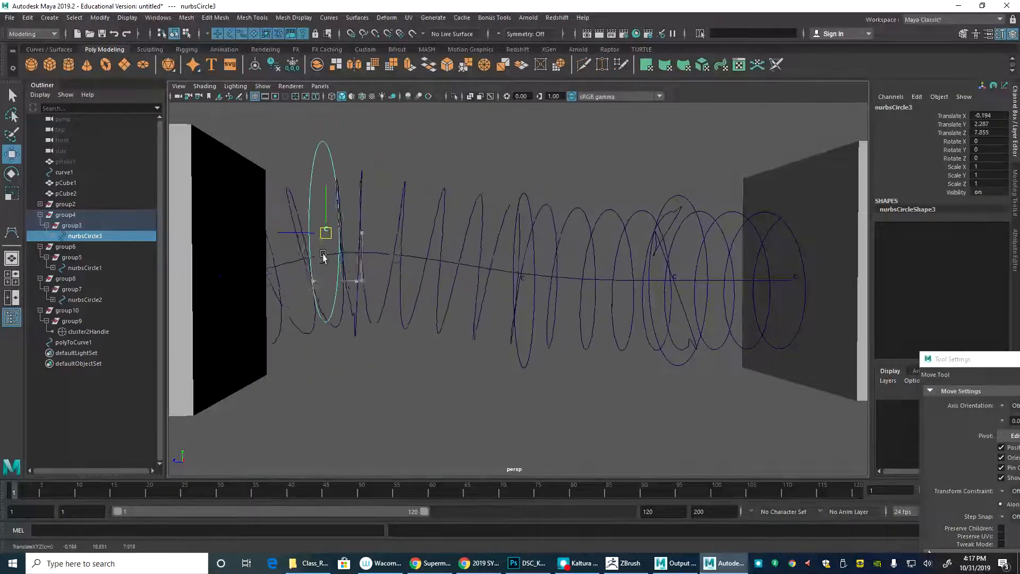
{"action": "left_click_drag", "start_coordinate": [327, 325], "coordinate": [438, 187]}
{"action": "left_click_drag", "start_coordinate": [278, 254], "coordinate": [413, 247]}
{"action": "key", "text": "ctrl+z"}
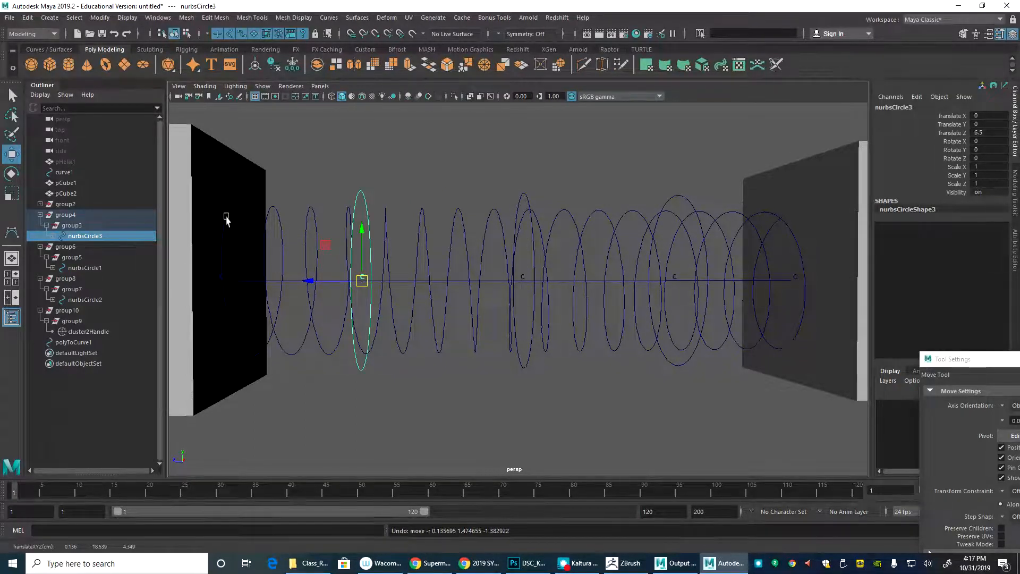
Step: Delete the hidden pHelix1 mesh from the scene
{"action": "key", "text": "q"}
{"action": "left_click", "coordinate": [316, 361]}
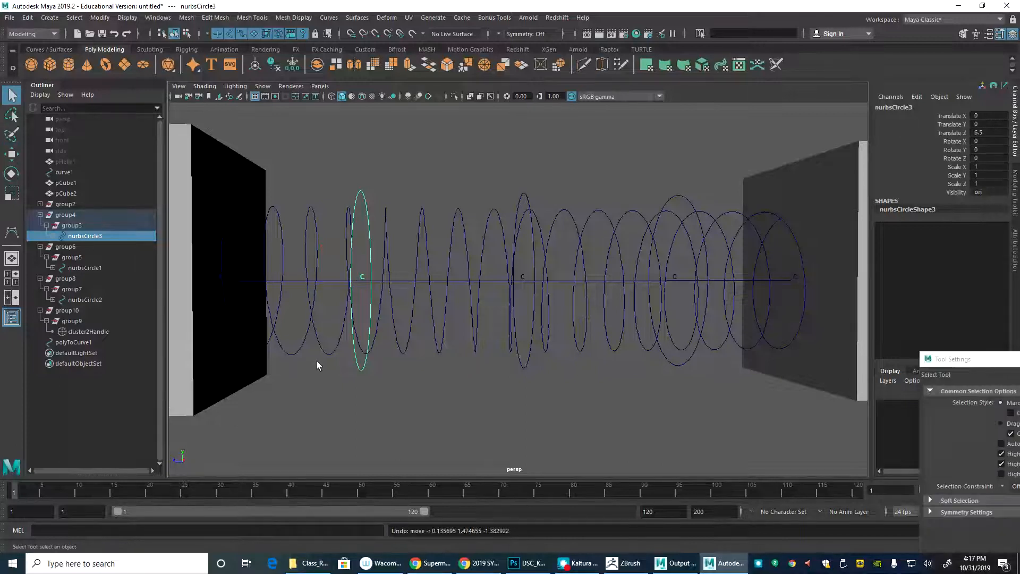
{"action": "left_click", "coordinate": [88, 162]}
{"action": "key", "text": "Delete"}
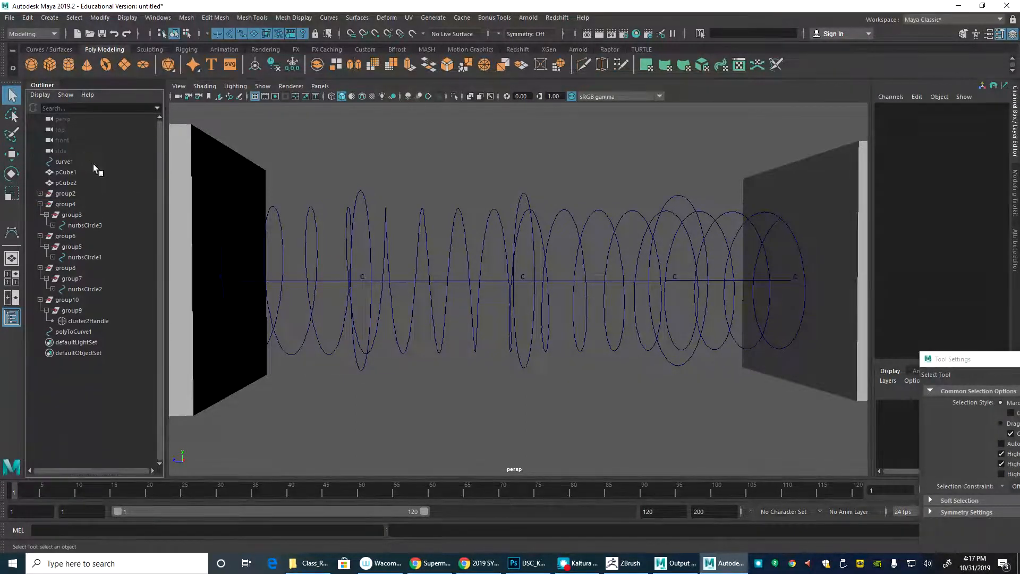
{"action": "left_click", "coordinate": [421, 285]}
{"action": "left_click", "coordinate": [421, 285]}
{"action": "left_click_drag", "start_coordinate": [419, 289], "coordinate": [419, 330], "text": "alt"}
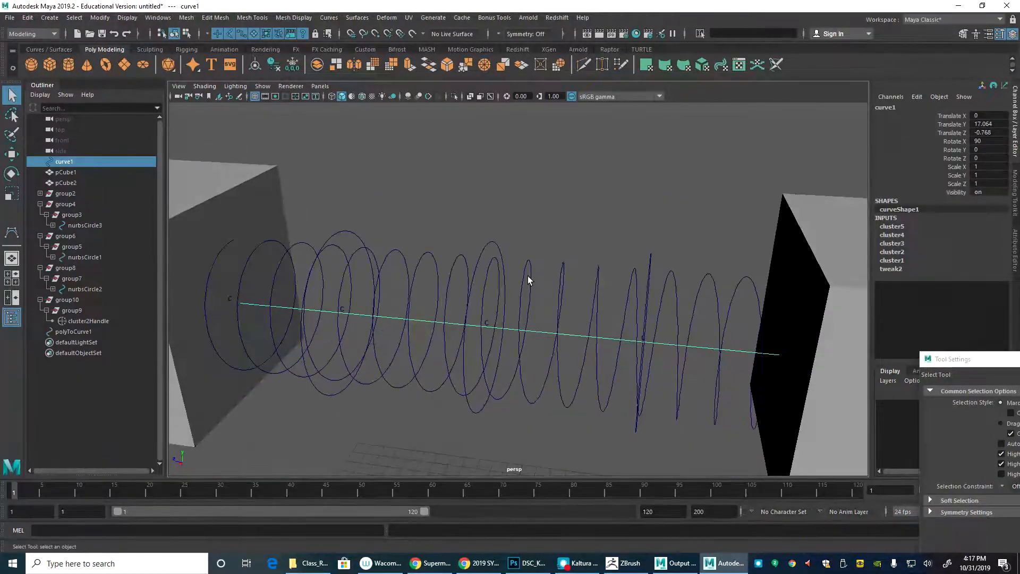
{"action": "left_click_drag", "start_coordinate": [529, 280], "coordinate": [499, 257], "text": "alt"}
{"action": "middle_click_drag", "start_coordinate": [382, 221], "coordinate": [415, 202], "text": "alt"}
{"action": "right_click_drag", "start_coordinate": [416, 202], "coordinate": [499, 218], "text": "alt"}
{"action": "left_click_drag", "start_coordinate": [499, 218], "coordinate": [488, 215], "text": "alt"}
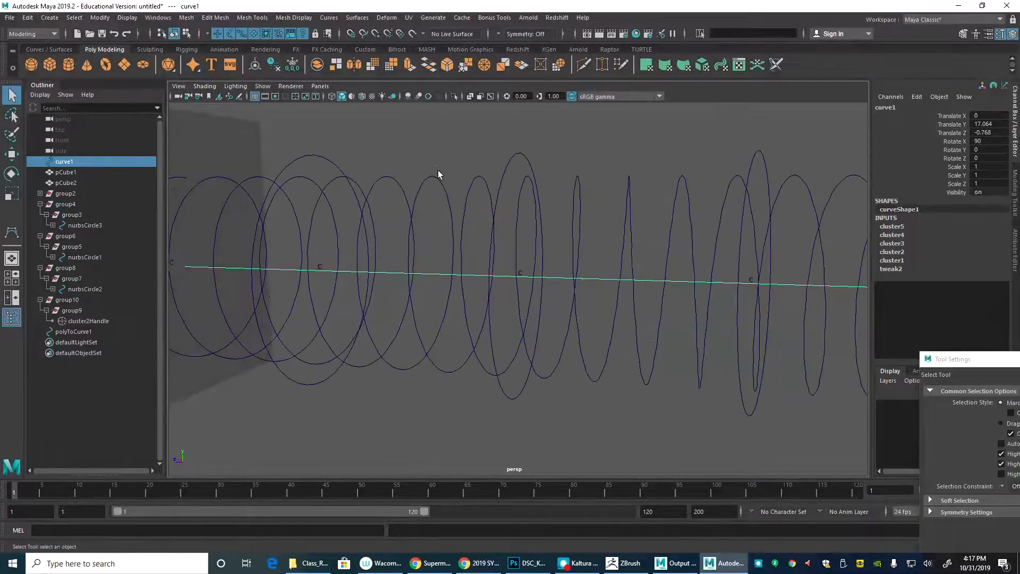
Step: Apply the Wire deformer to the coil curve polyToCurve1, using curve1 as the wire
{"action": "left_click", "coordinate": [447, 199]}
{"action": "left_click", "coordinate": [461, 145]}
{"action": "key", "text": "space"}
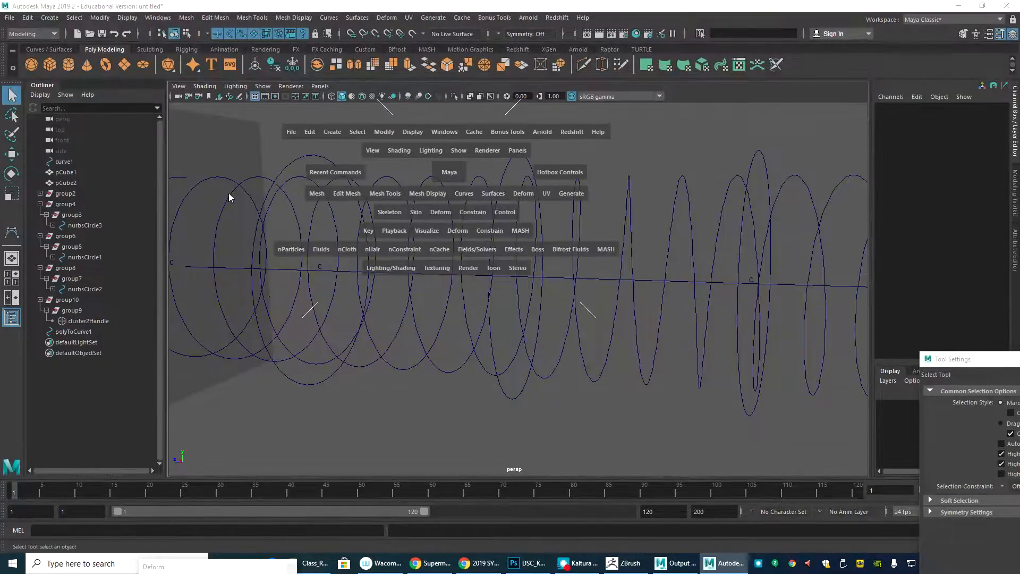
{"action": "key", "text": "space"}
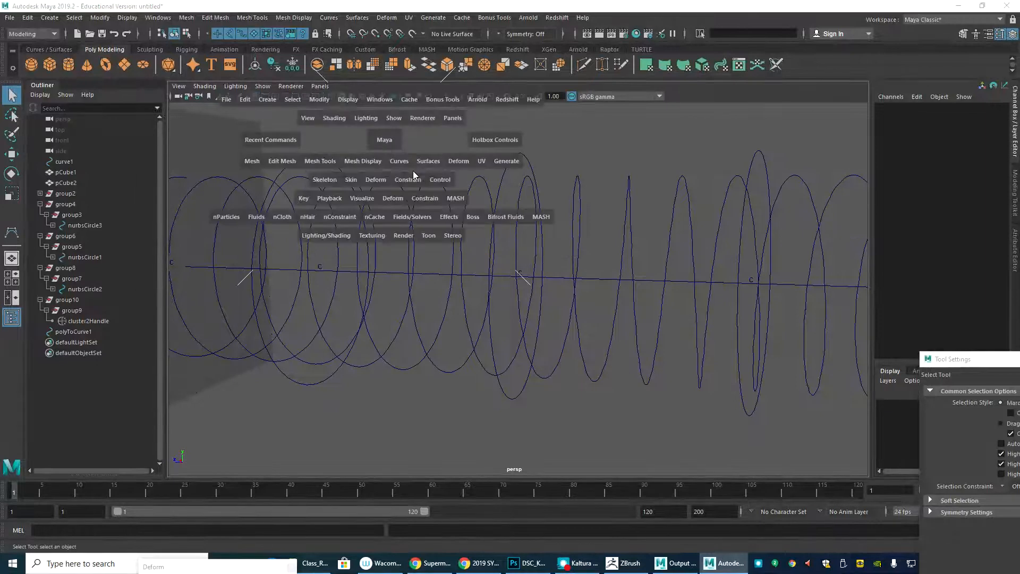
{"action": "left_click", "coordinate": [376, 179]}
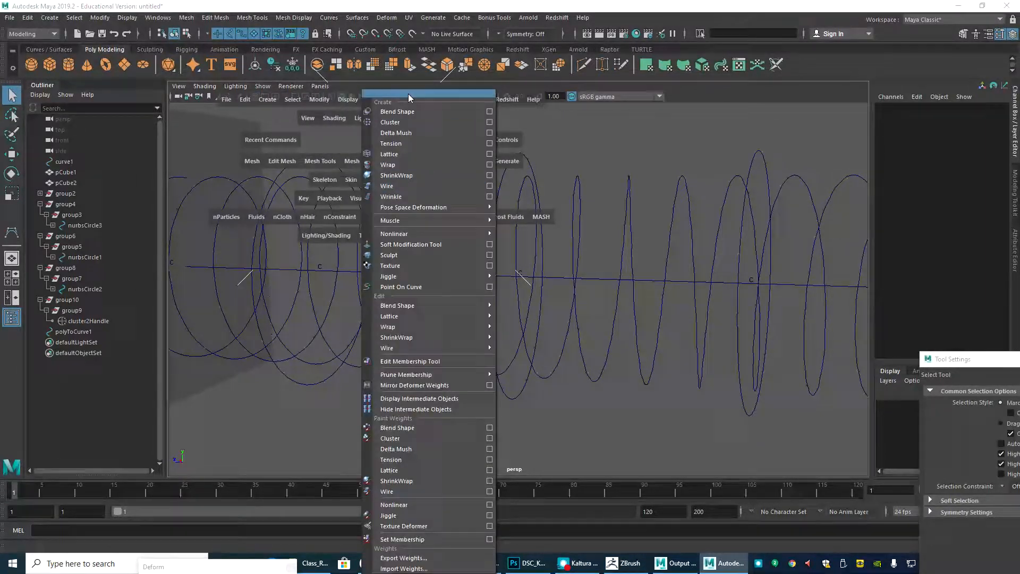
{"action": "left_click", "coordinate": [425, 101]}
{"action": "left_click_drag", "start_coordinate": [425, 101], "coordinate": [126, 62]}
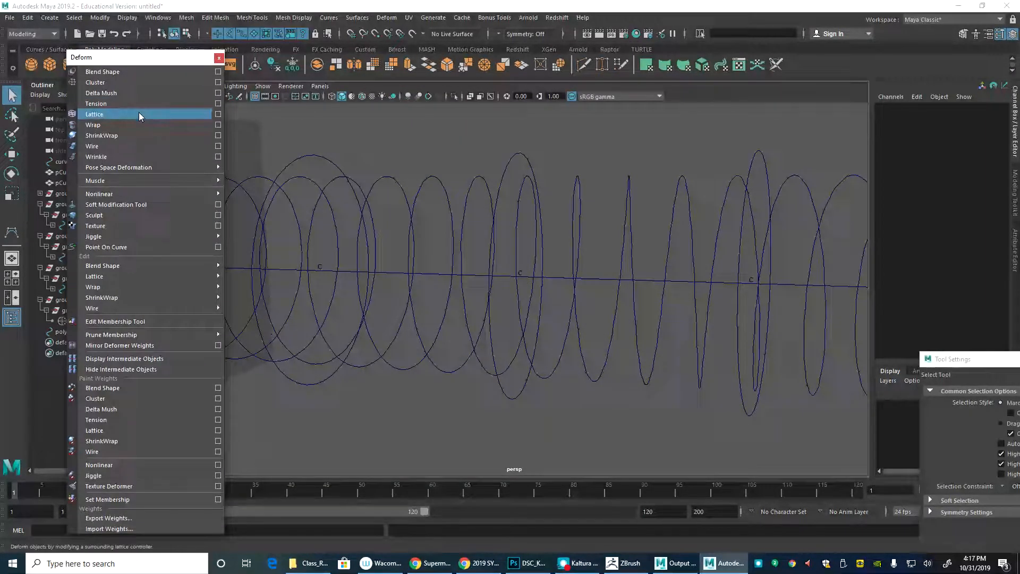
{"action": "left_click", "coordinate": [142, 146]}
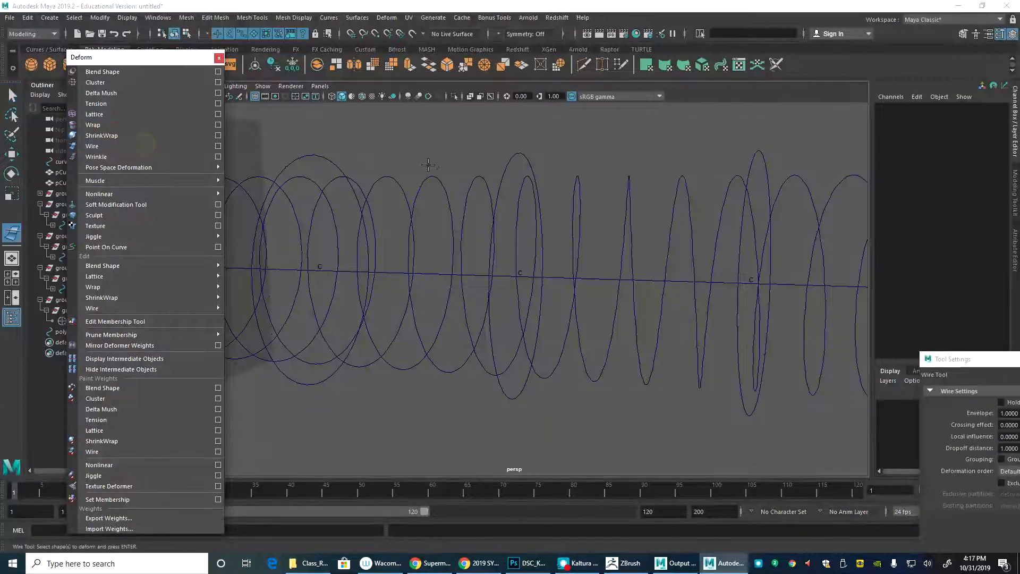
{"action": "left_click", "coordinate": [397, 179]}
{"action": "key", "text": "Return"}
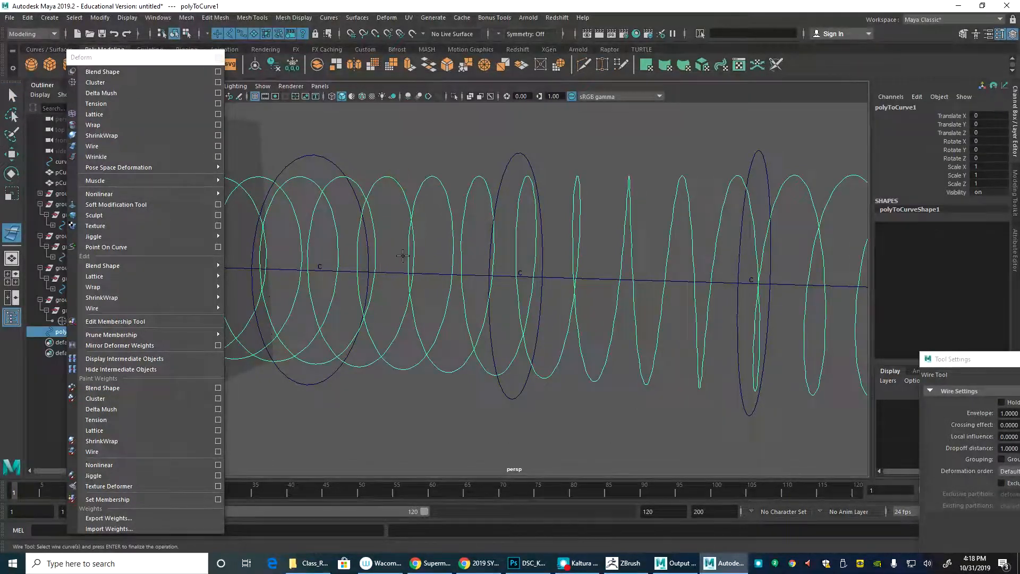
{"action": "left_click", "coordinate": [394, 274]}
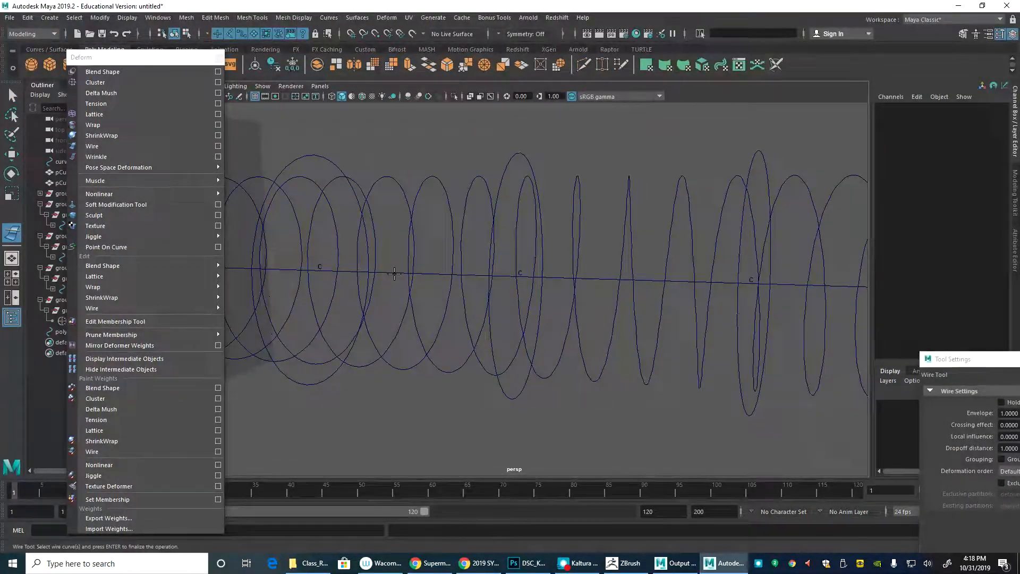
{"action": "key", "text": "Return"}
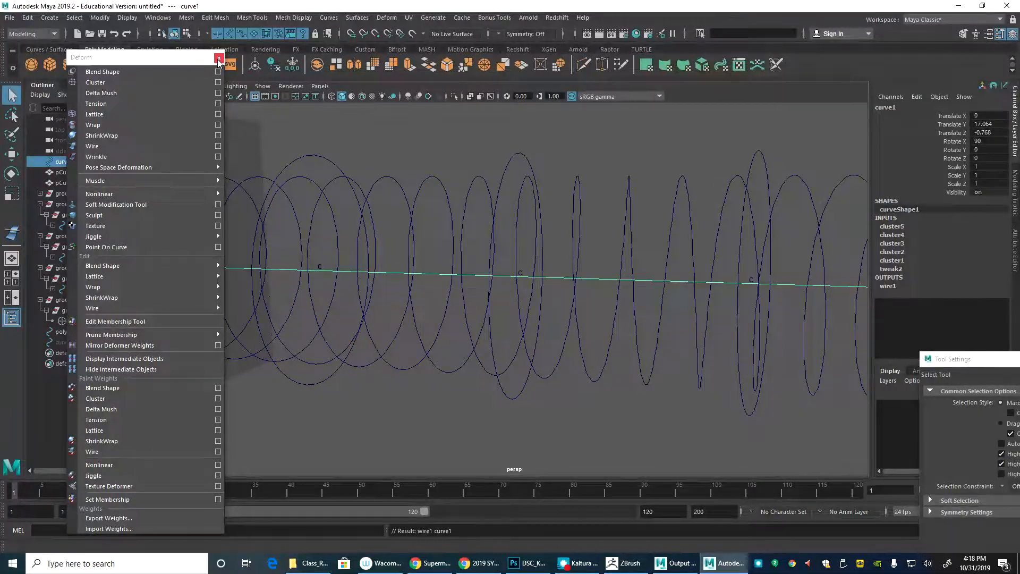
{"action": "left_click", "coordinate": [219, 57]}
Step: Move nurbsCircle3 downward to test the Wire deformation of the coil, and undo the move
{"action": "left_click_drag", "start_coordinate": [270, 385], "coordinate": [348, 373], "text": "alt"}
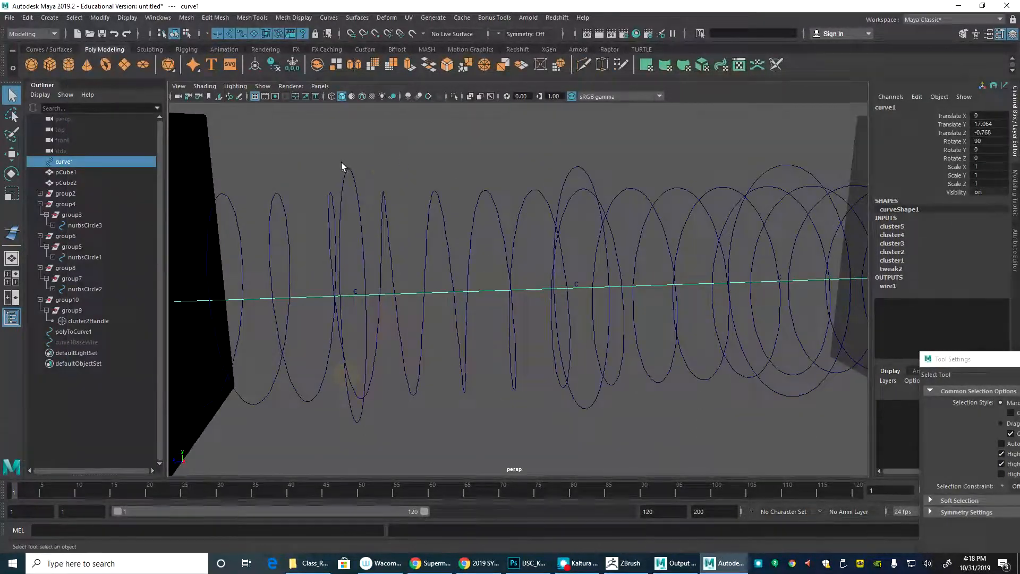
{"action": "left_click", "coordinate": [381, 168]}
{"action": "left_click", "coordinate": [340, 179]}
{"action": "left_click_drag", "start_coordinate": [513, 188], "coordinate": [492, 187], "text": "alt"}
{"action": "right_click_drag", "start_coordinate": [492, 187], "coordinate": [439, 176], "text": "alt"}
{"action": "left_click_drag", "start_coordinate": [413, 196], "coordinate": [425, 196], "text": "alt"}
{"action": "key", "text": "w"}
{"action": "left_click_drag", "start_coordinate": [357, 295], "coordinate": [351, 377]}
{"action": "key", "text": "ctrl+z"}
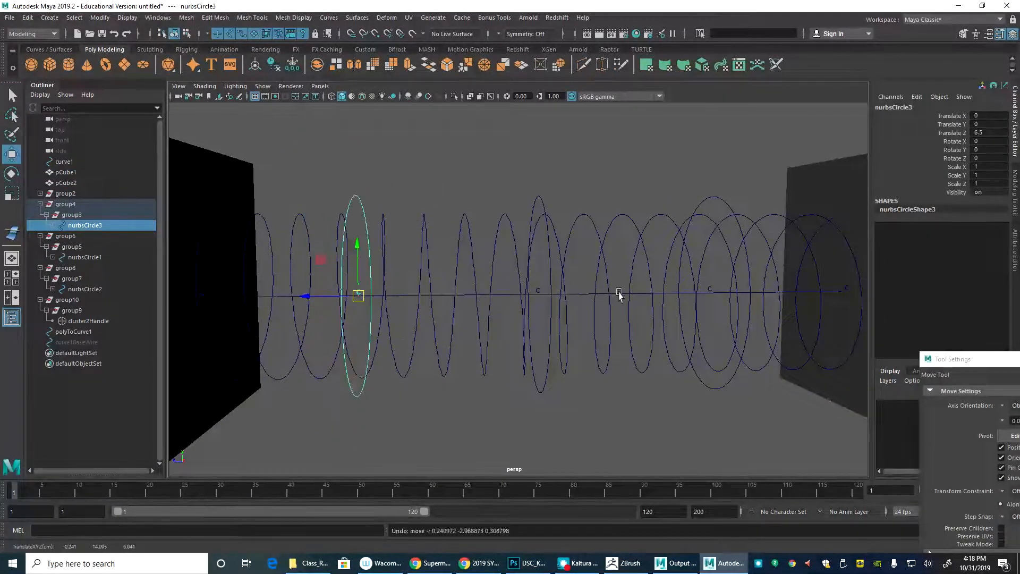
Step: Freeze the translation of nurbsCircle3 and check the translate channels of nurbsCircle2
{"action": "left_click", "coordinate": [943, 133]}
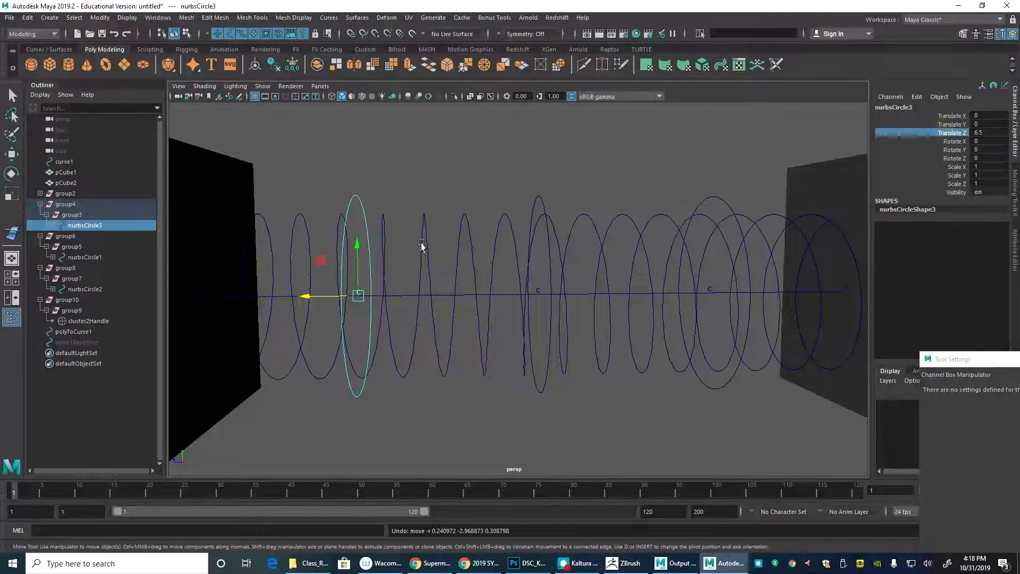
{"action": "right_click", "coordinate": [941, 120]}
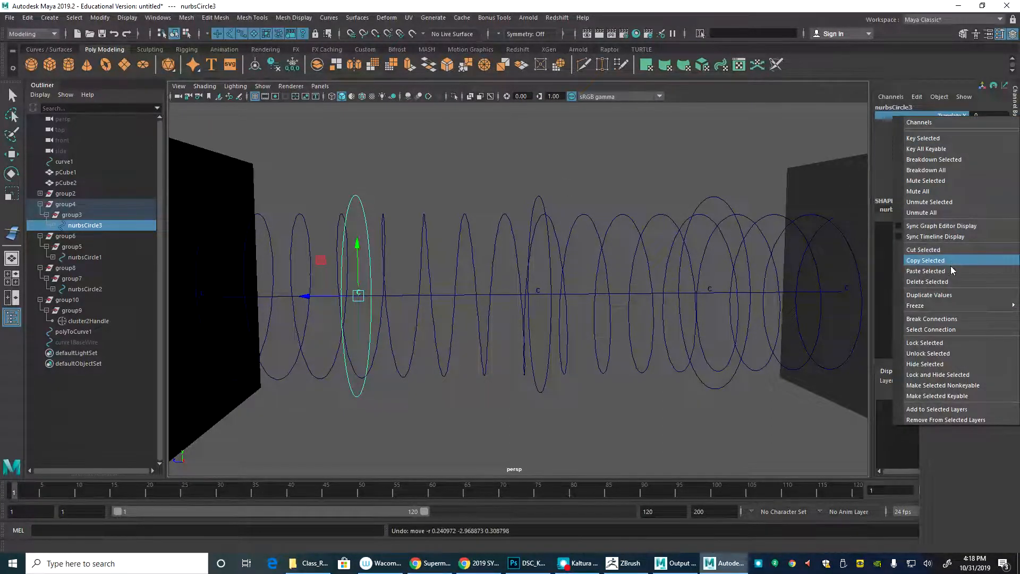
{"action": "mouse_move", "coordinate": [951, 304]}
{"action": "left_click", "coordinate": [868, 304]}
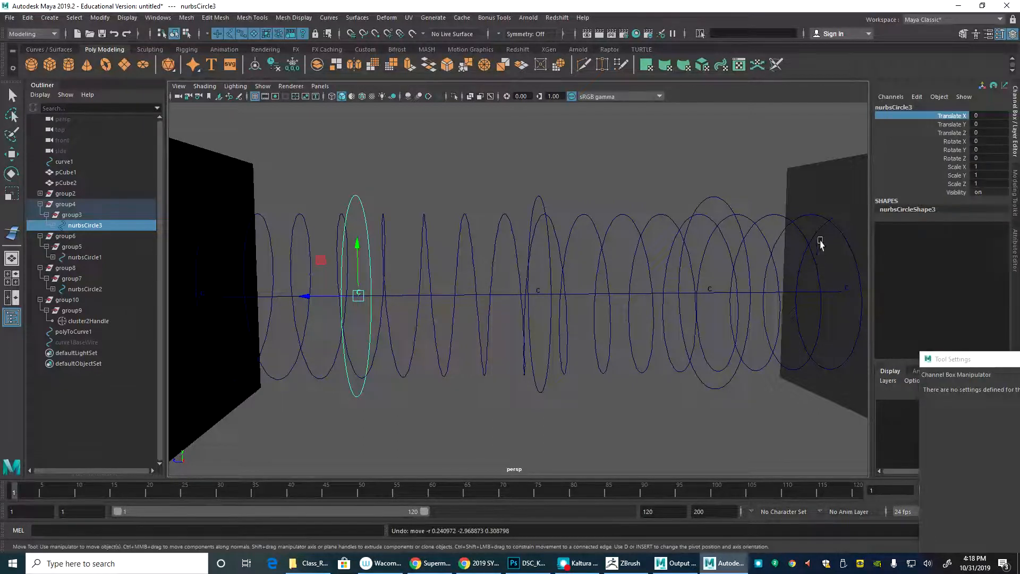
{"action": "left_click_drag", "start_coordinate": [717, 200], "coordinate": [760, 202]}
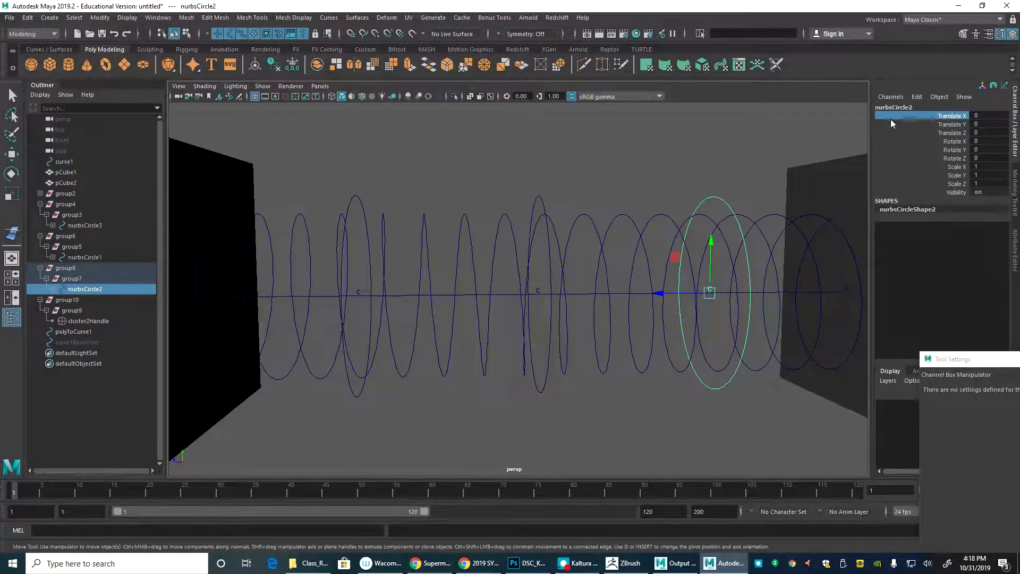
{"action": "left_click", "coordinate": [594, 201]}
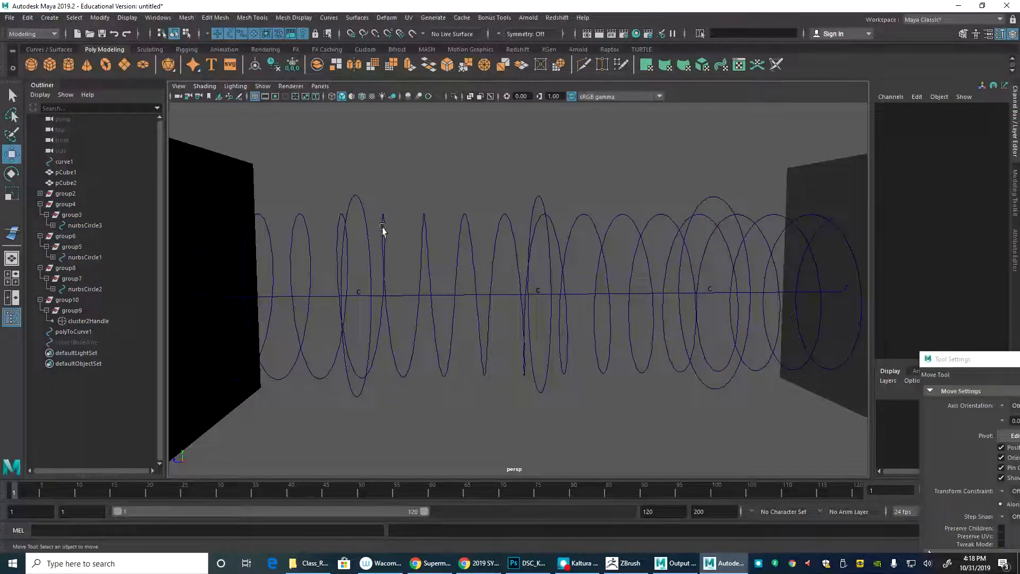
Step: Raise nurbsCircle3 about 3.9 units in Y, and increase the wire1 Dropoff Distance on polyToCurve1 until the coil follows curve1
{"action": "left_click", "coordinate": [346, 205]}
{"action": "left_click_drag", "start_coordinate": [361, 298], "coordinate": [348, 194]}
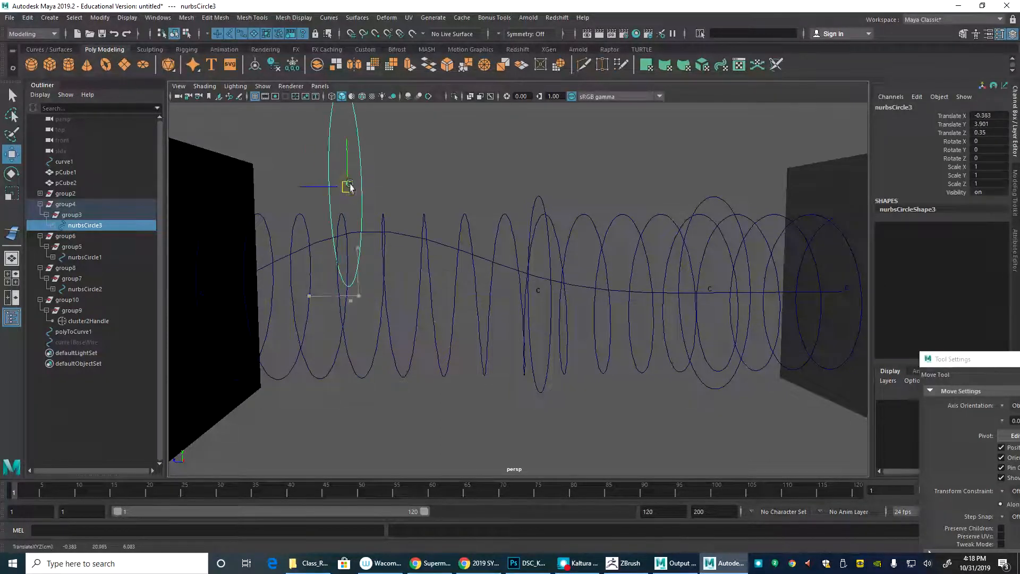
{"action": "left_click", "coordinate": [825, 233]}
{"action": "left_click", "coordinate": [905, 228]}
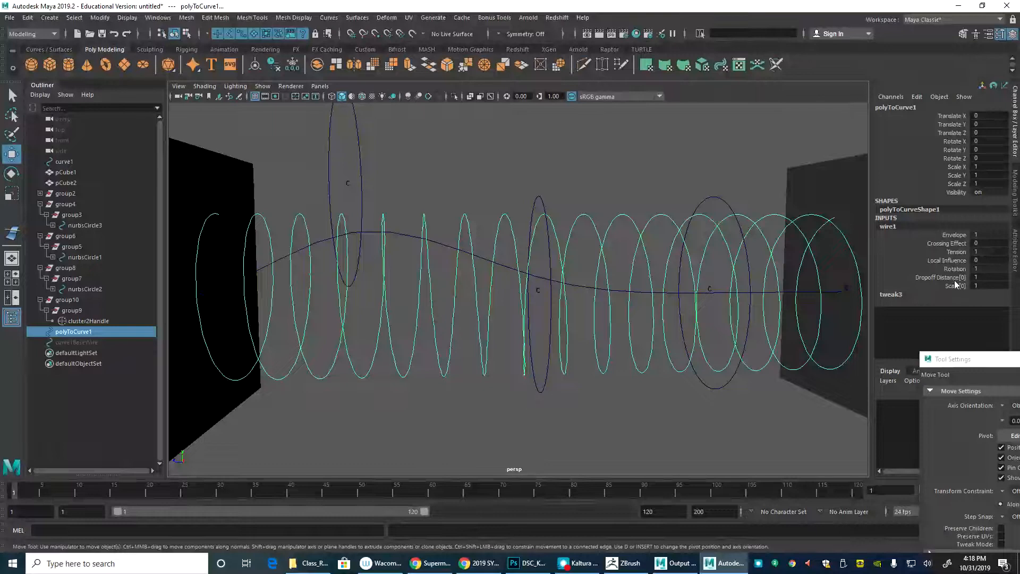
{"action": "left_click", "coordinate": [936, 278]}
{"action": "middle_click_drag", "start_coordinate": [476, 164], "coordinate": [486, 156]}
{"action": "key", "text": "w"}
Step: Move nurbsCircle3 to test the coil's response to the larger wire dropoff, and undo the test moves
{"action": "left_click", "coordinate": [482, 146]}
{"action": "left_click_drag", "start_coordinate": [381, 134], "coordinate": [355, 259]}
{"action": "left_click", "coordinate": [355, 145]}
{"action": "key", "text": "ctrl+z"}
{"action": "key", "text": "ctrl+z"}
{"action": "key", "text": "ctrl+z"}
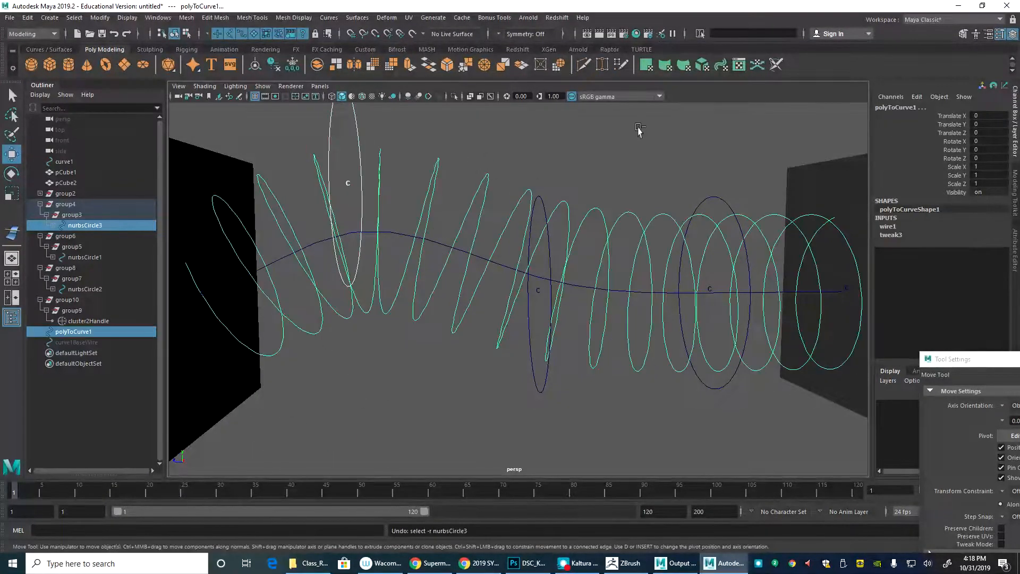
Step: Reset Translate X, Y and Z of nurbsCircle3 to 0 and clear the selection
{"action": "left_click", "coordinate": [355, 127]}
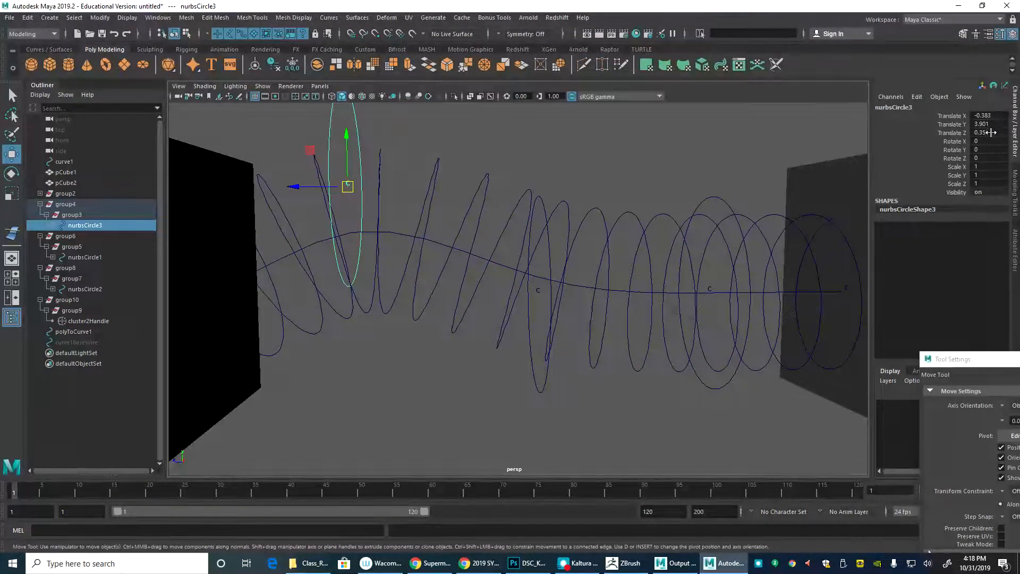
{"action": "left_click_drag", "start_coordinate": [991, 132], "coordinate": [1000, 114]}
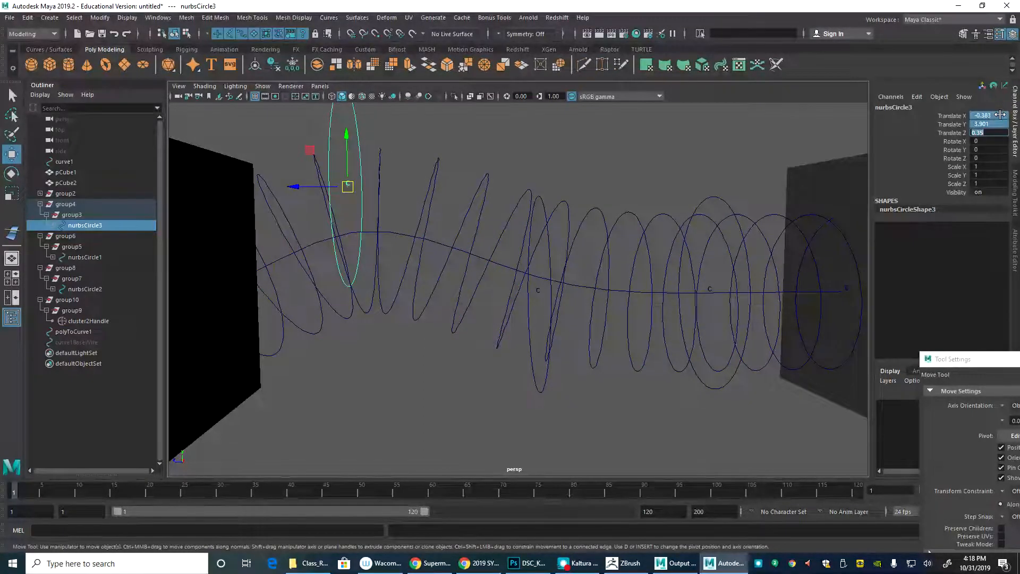
{"action": "type", "text": "0"}
{"action": "key", "text": "Return"}
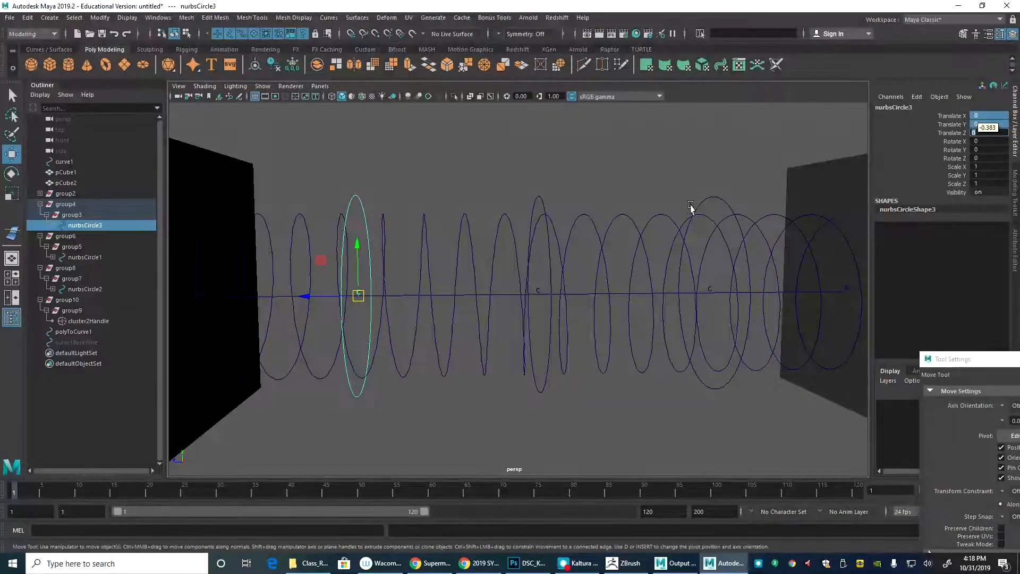
{"action": "left_click", "coordinate": [668, 165]}
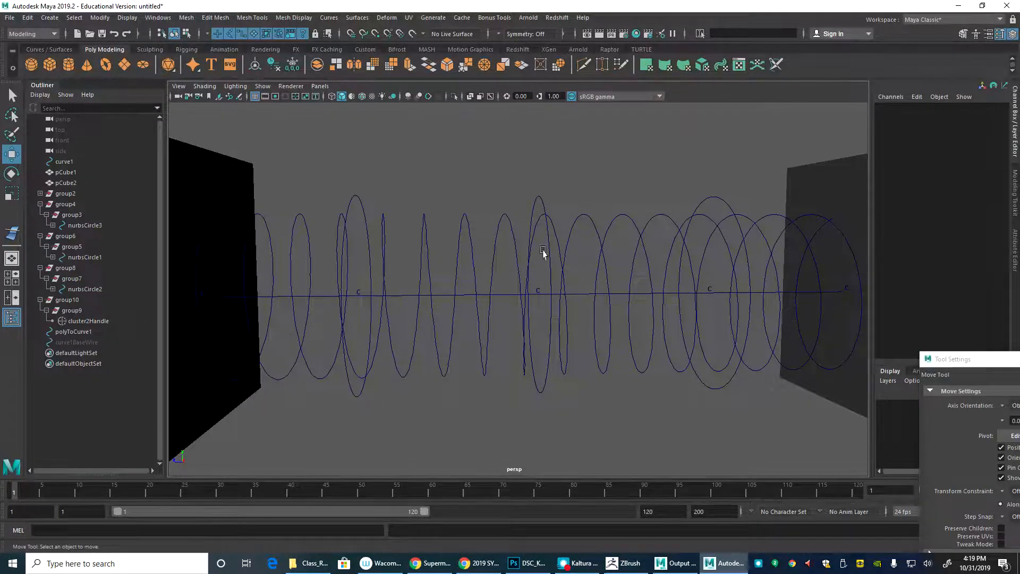
Step: Parent group2 under pCube2
{"action": "scroll", "coordinate": [615, 257], "scroll_direction": "down", "scroll_amount": 5}
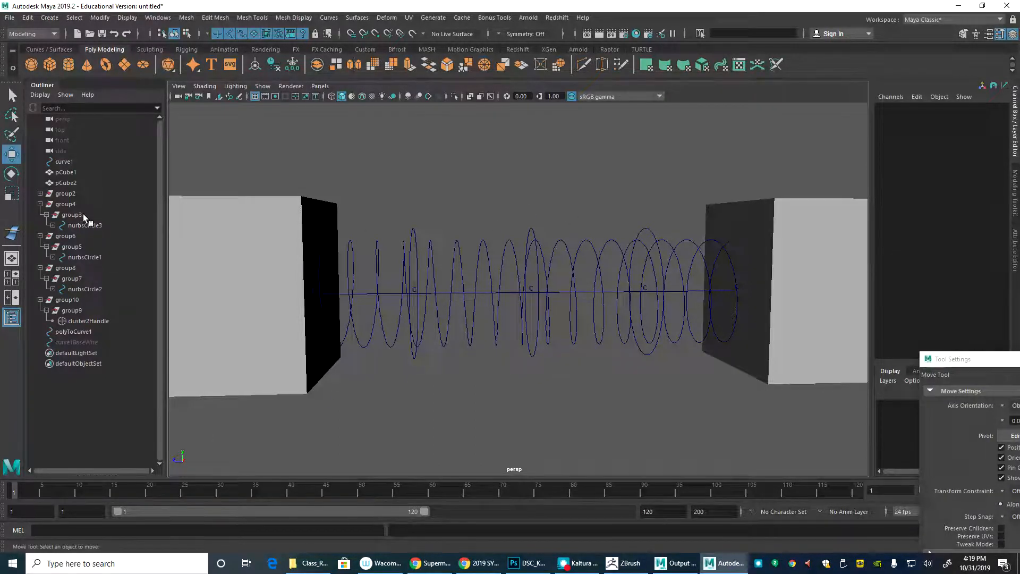
{"action": "left_click", "coordinate": [78, 193]}
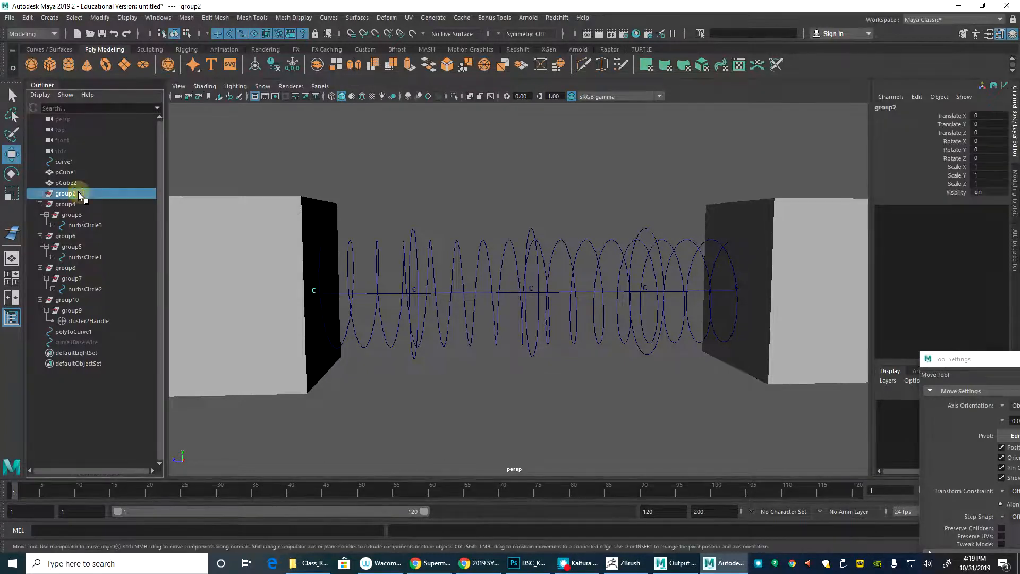
{"action": "left_click", "coordinate": [288, 216], "text": "shift"}
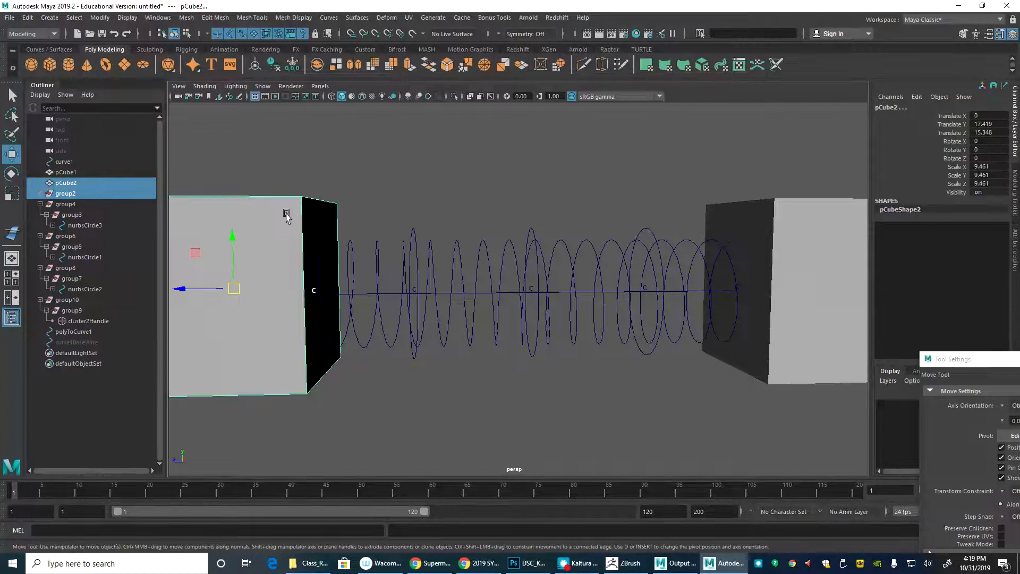
{"action": "key", "text": "p"}
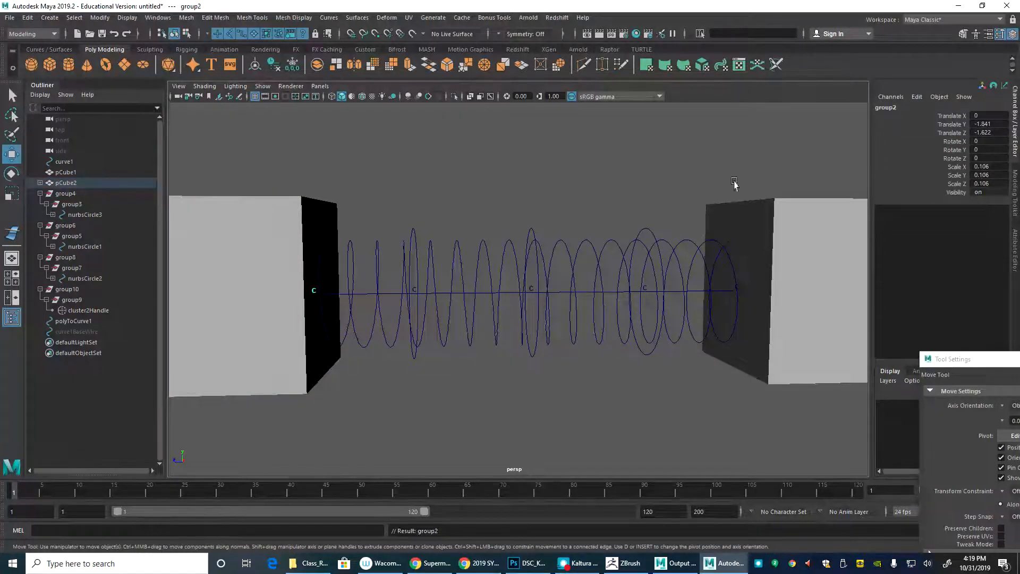
Step: Parent group10 under pCube1 and clear the selection
{"action": "left_click", "coordinate": [67, 289]}
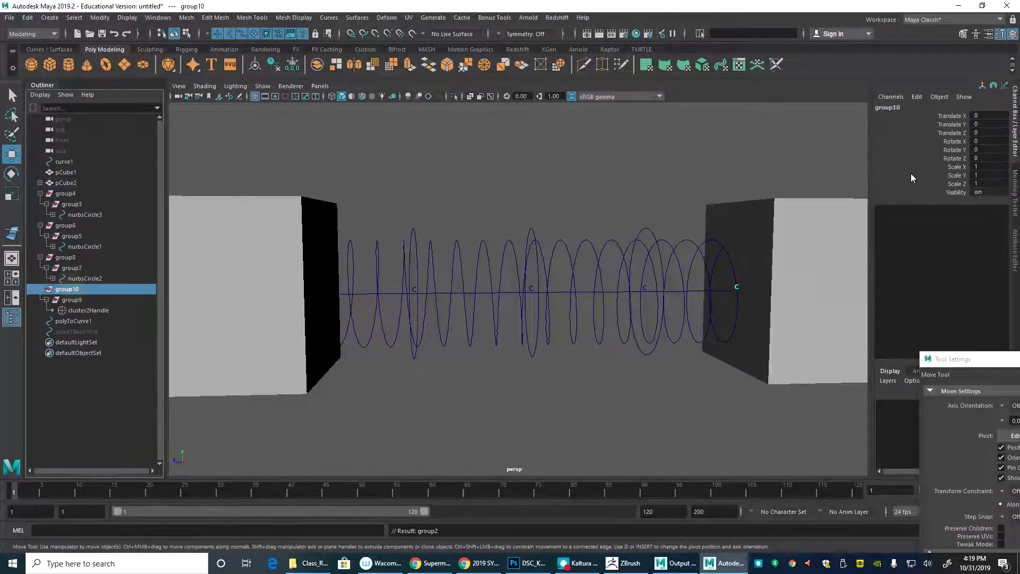
{"action": "left_click", "coordinate": [816, 219], "text": "shift"}
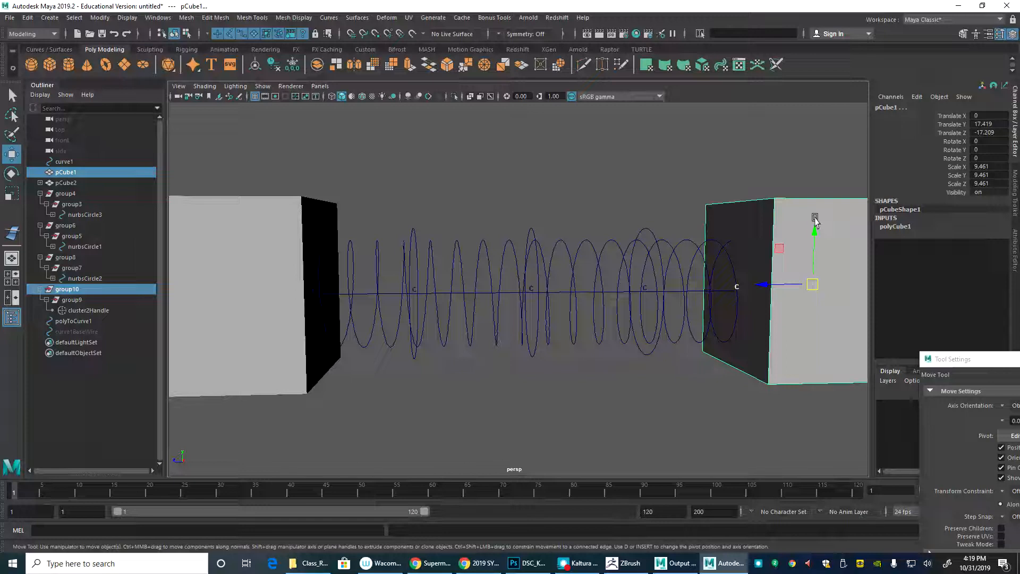
{"action": "key", "text": "p"}
{"action": "left_click", "coordinate": [702, 171]}
Step: In wireframe display, select cluster2Handle, cluster1Handle and lastly group6, and open the Parent constraint options
{"action": "key", "text": "4"}
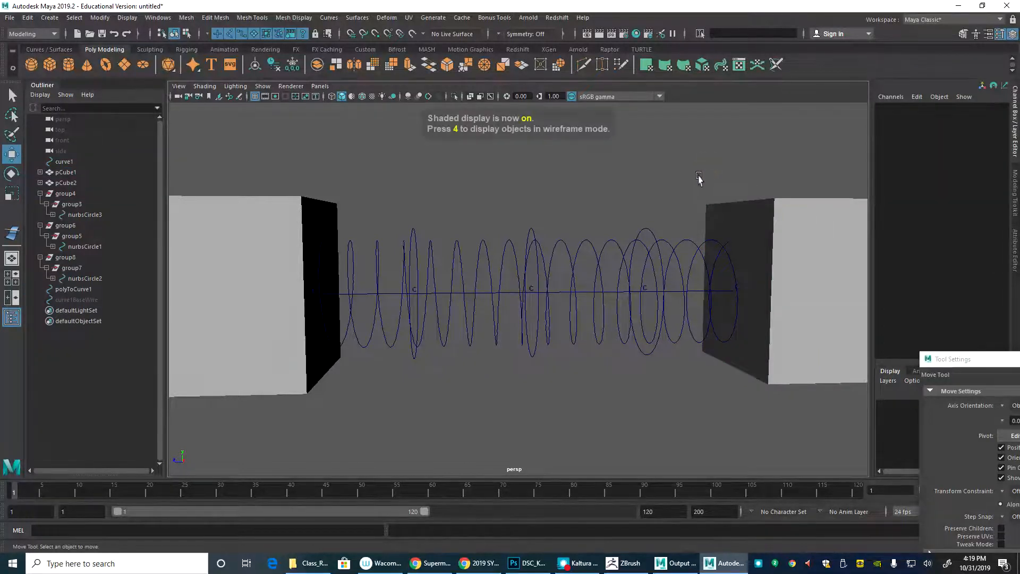
{"action": "left_click_drag", "start_coordinate": [724, 209], "coordinate": [620, 255], "text": "alt"}
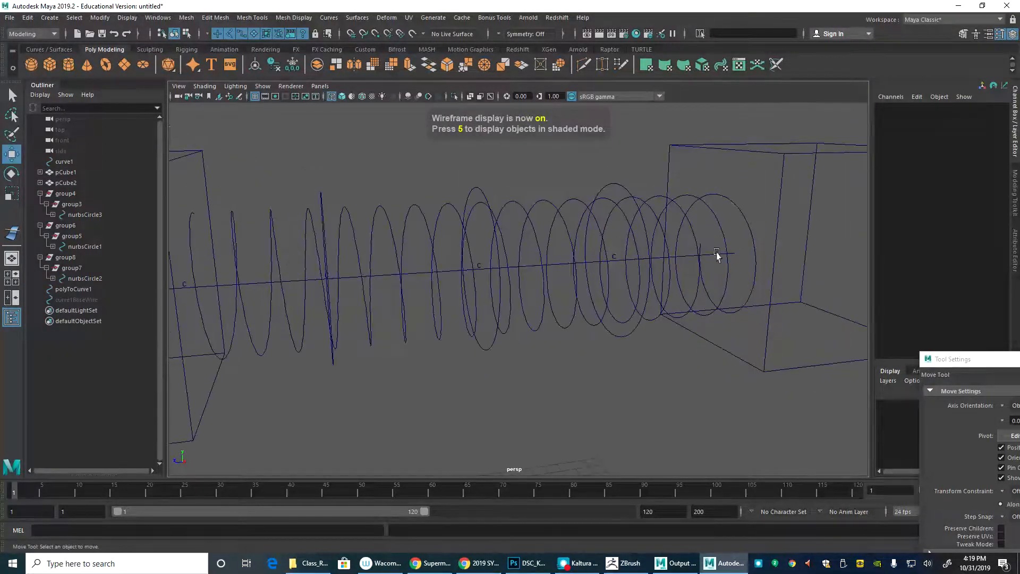
{"action": "left_click", "coordinate": [715, 252]}
{"action": "left_click_drag", "start_coordinate": [388, 350], "coordinate": [312, 244], "text": "alt"}
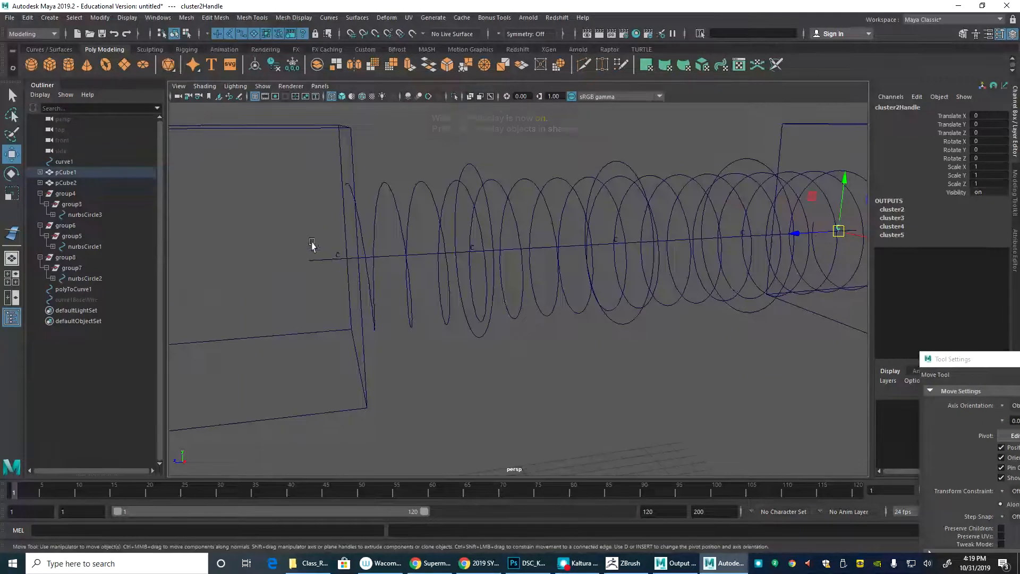
{"action": "left_click", "coordinate": [334, 258]}
{"action": "left_click_drag", "start_coordinate": [620, 205], "coordinate": [540, 175], "text": "alt"}
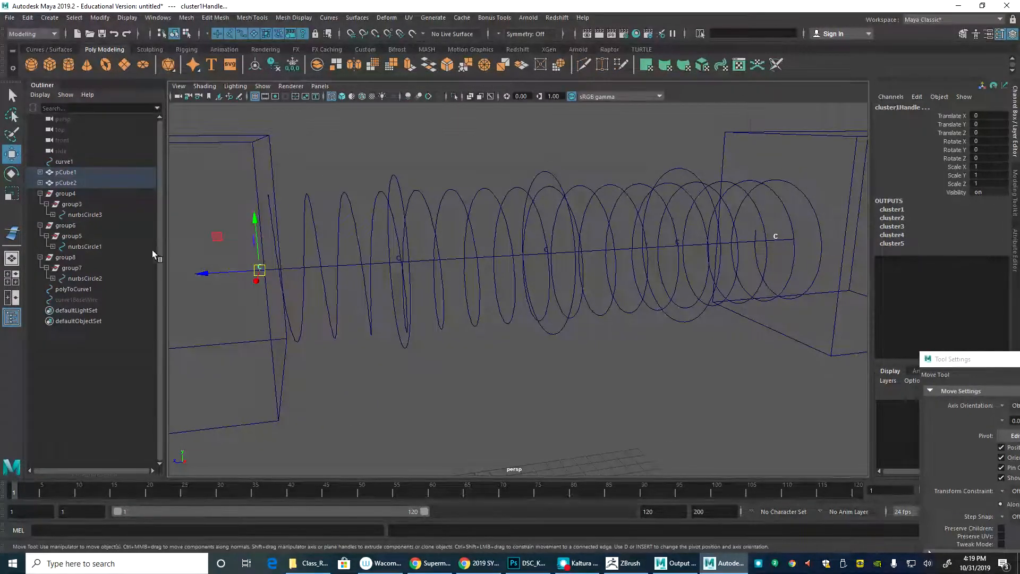
{"action": "left_click", "coordinate": [107, 226]}
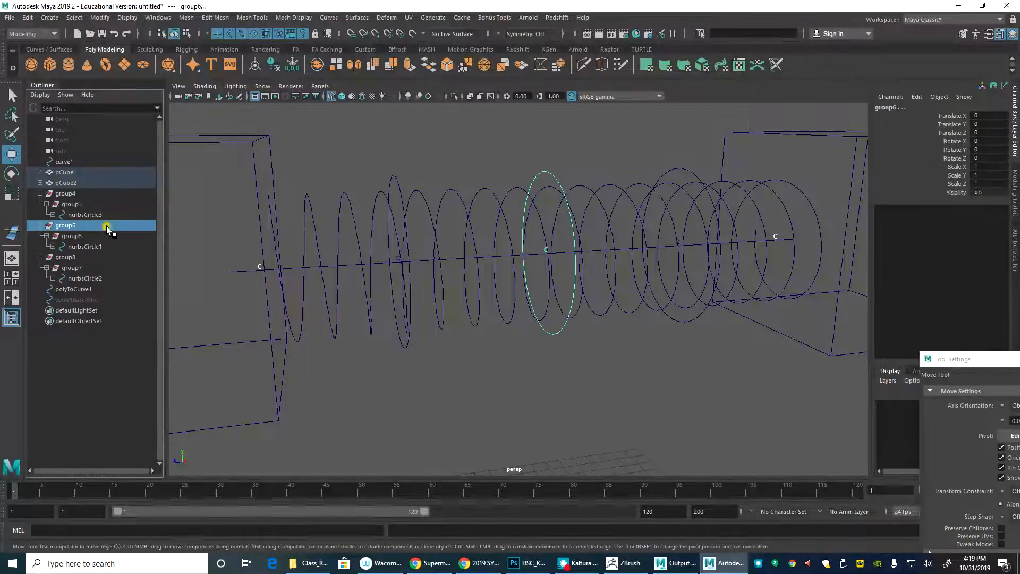
{"action": "key", "text": "space"}
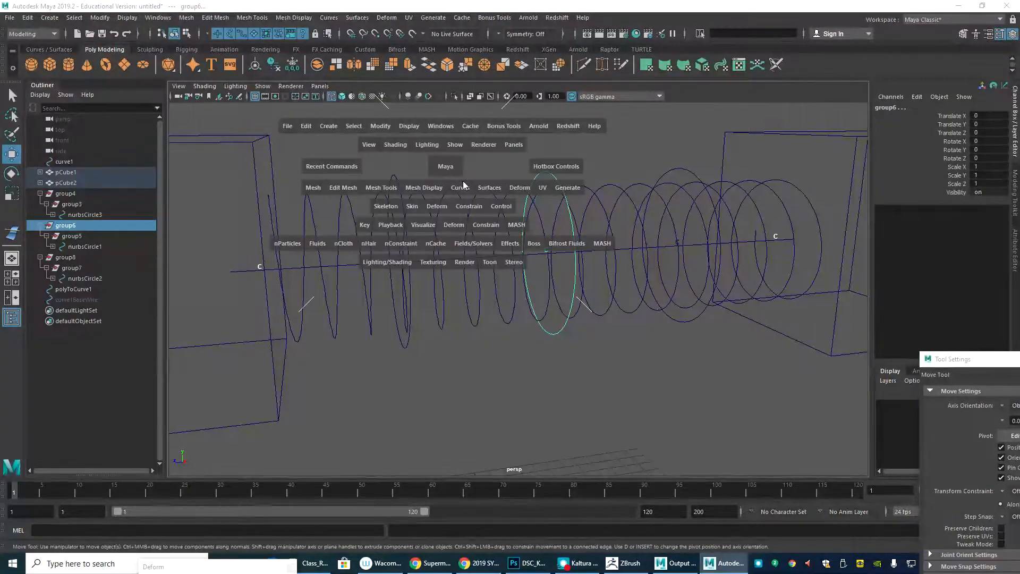
{"action": "left_click", "coordinate": [484, 223]}
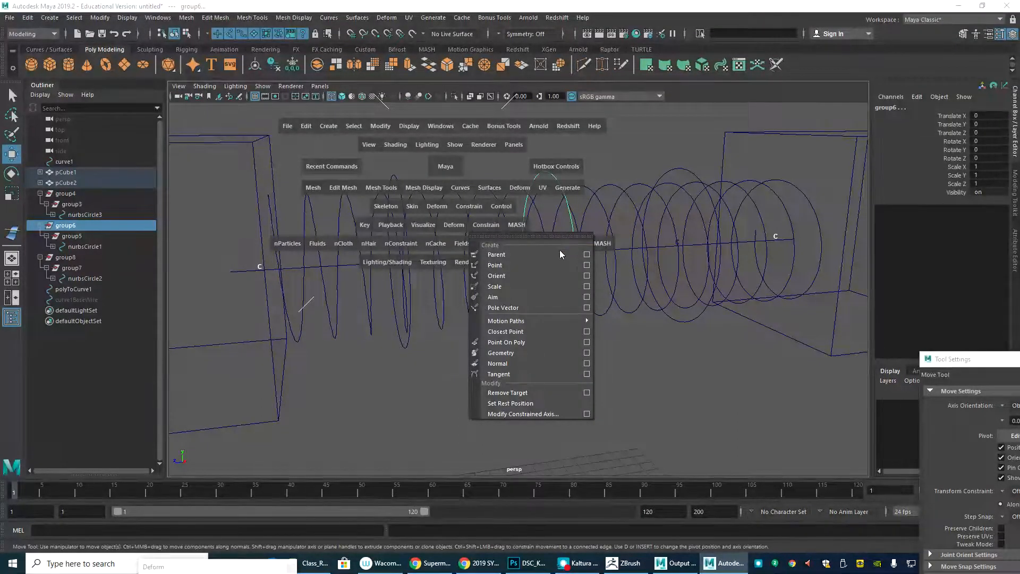
{"action": "left_click", "coordinate": [587, 255]}
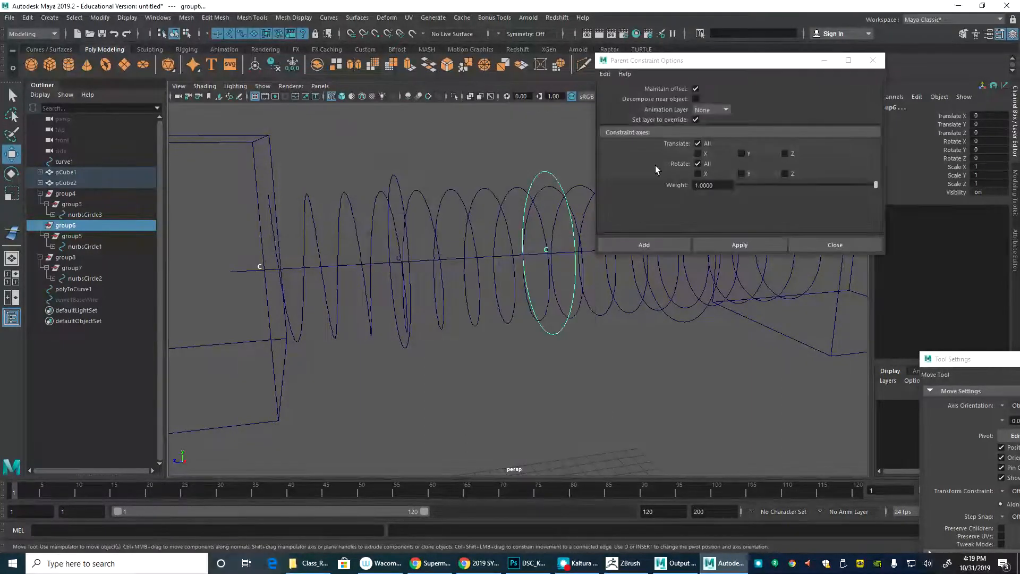
Step: Try to parent-constrain group6 to both cluster handles with Maintain offset off, and undo the constraint
{"action": "left_click_drag", "start_coordinate": [444, 225], "coordinate": [340, 286], "text": "alt"}
{"action": "left_click", "coordinate": [695, 89]}
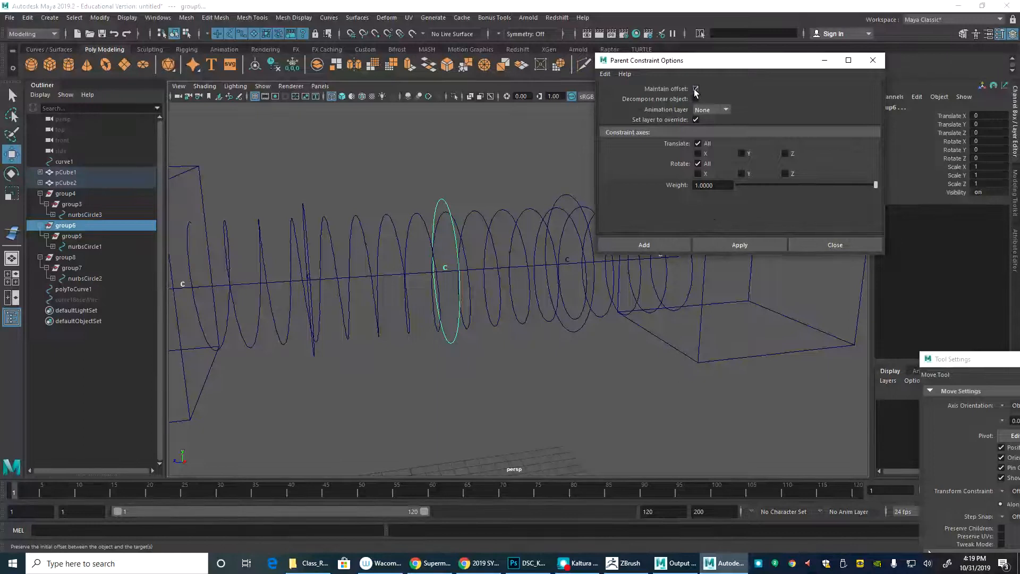
{"action": "left_click", "coordinate": [744, 246]}
{"action": "right_click_drag", "start_coordinate": [417, 303], "coordinate": [210, 309], "text": "alt"}
{"action": "middle_click_drag", "start_coordinate": [376, 257], "coordinate": [386, 303], "text": "alt"}
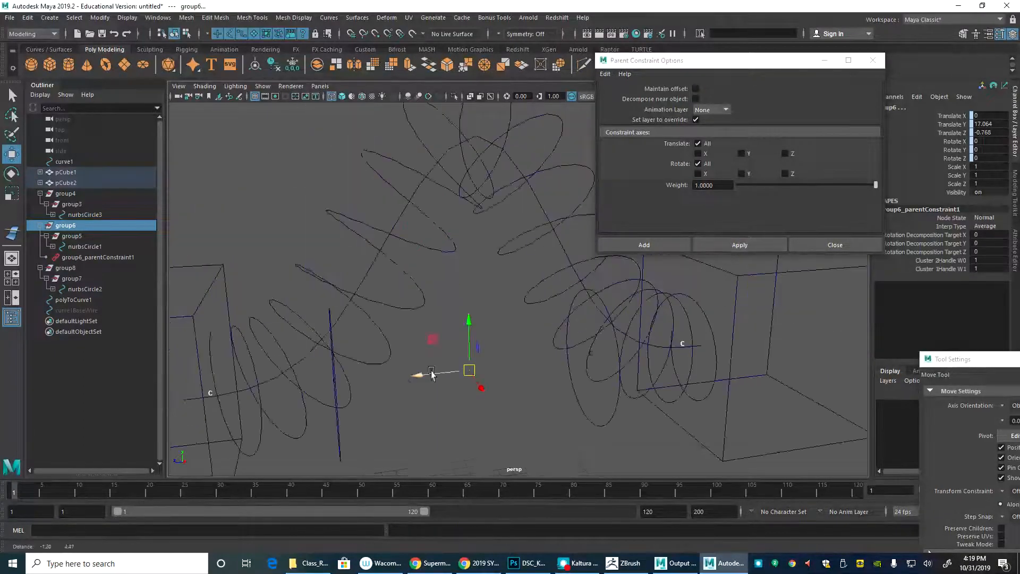
{"action": "left_click_drag", "start_coordinate": [386, 302], "coordinate": [456, 303], "text": "alt"}
{"action": "key", "text": "ctrl+z"}
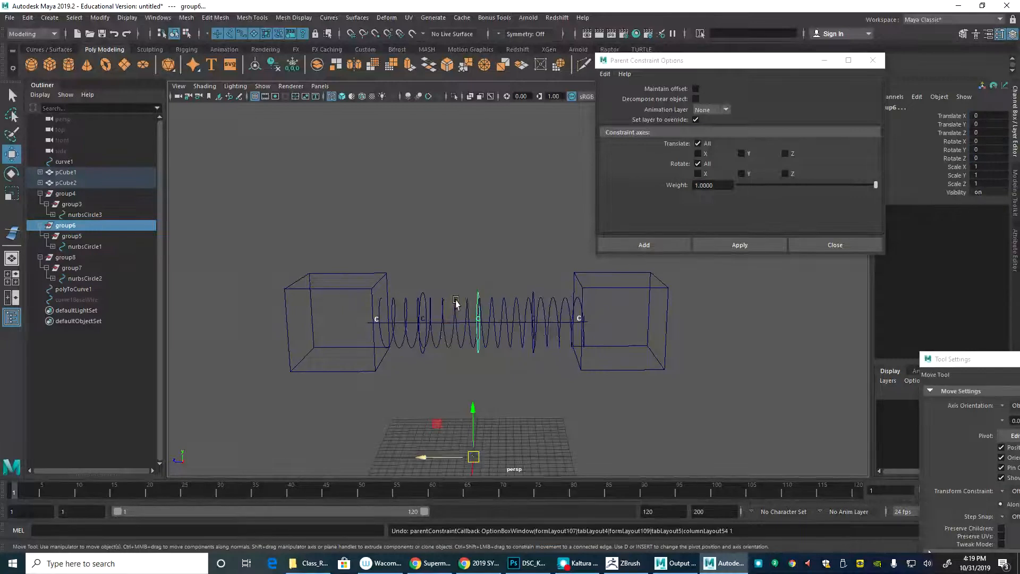
Step: Center the pivot of group6
{"action": "left_click_drag", "start_coordinate": [455, 363], "coordinate": [449, 340], "text": "alt"}
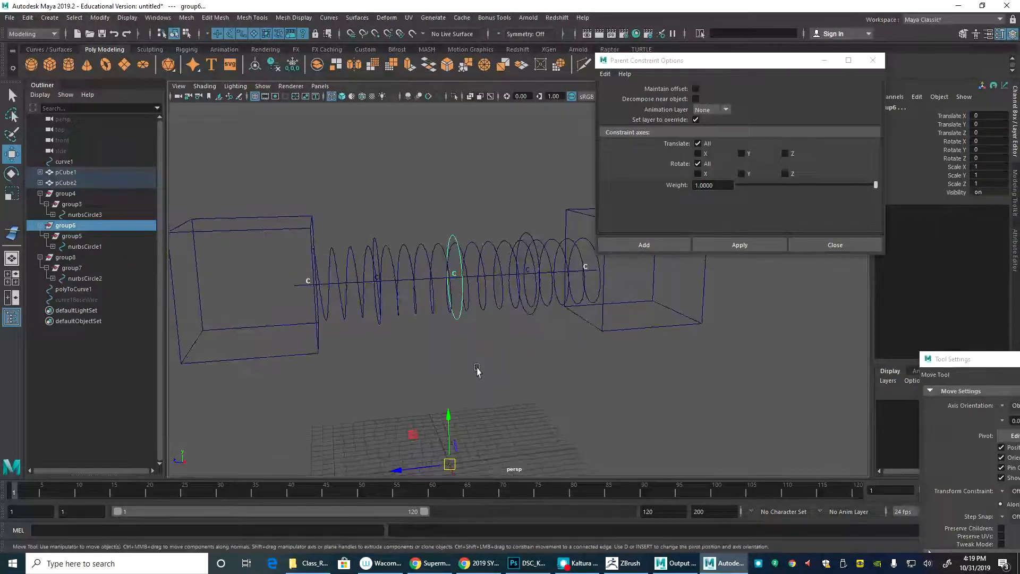
{"action": "left_click_drag", "start_coordinate": [478, 376], "coordinate": [422, 400], "text": "alt"}
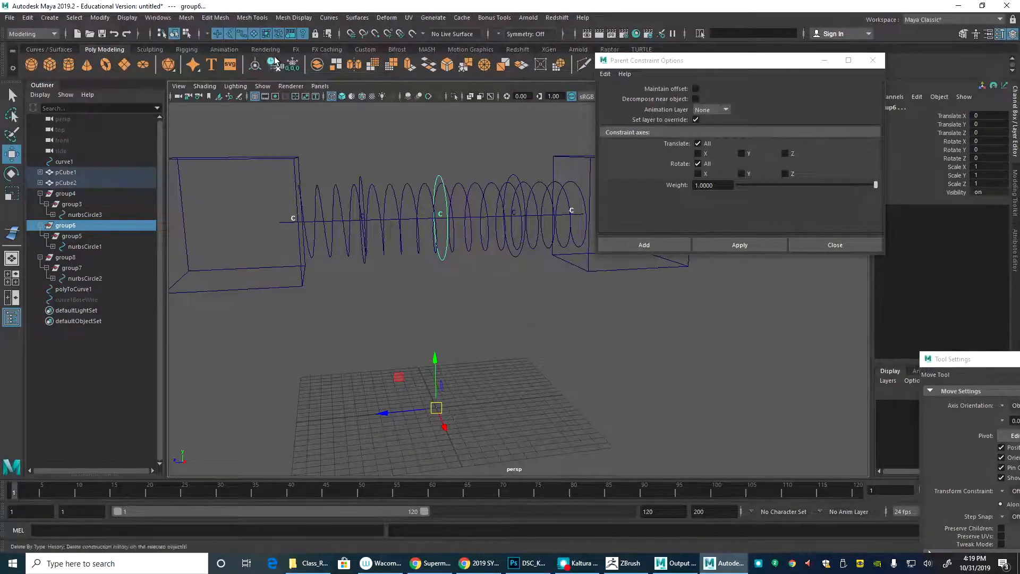
{"action": "left_click", "coordinate": [738, 244]}
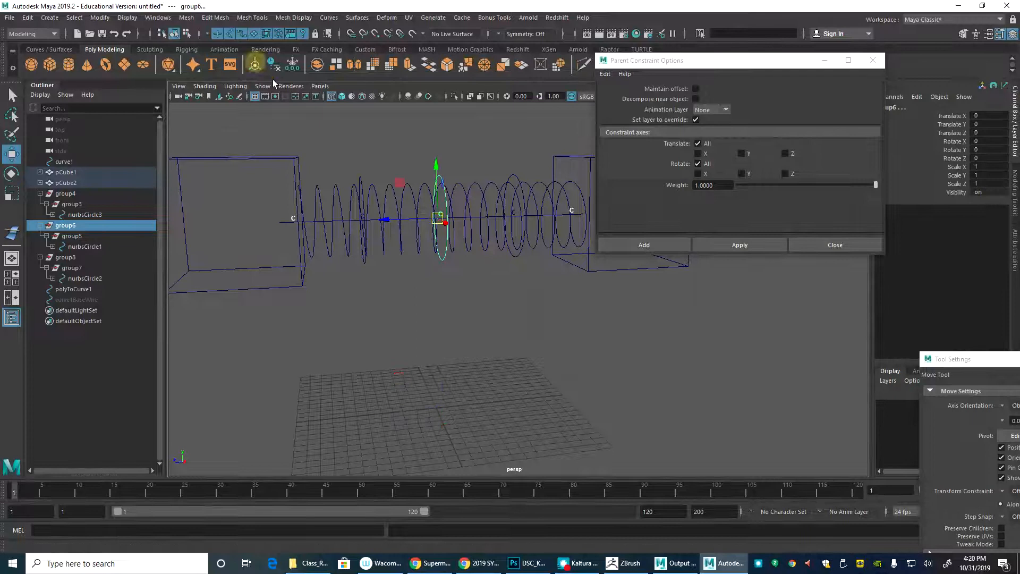
Step: Try the parent constraint on group6 again with its pivot centered and no maintained offset, and undo it
{"action": "left_click", "coordinate": [743, 244]}
{"action": "left_click_drag", "start_coordinate": [521, 316], "coordinate": [619, 365], "text": "alt"}
{"action": "key", "text": "ctrl+z"}
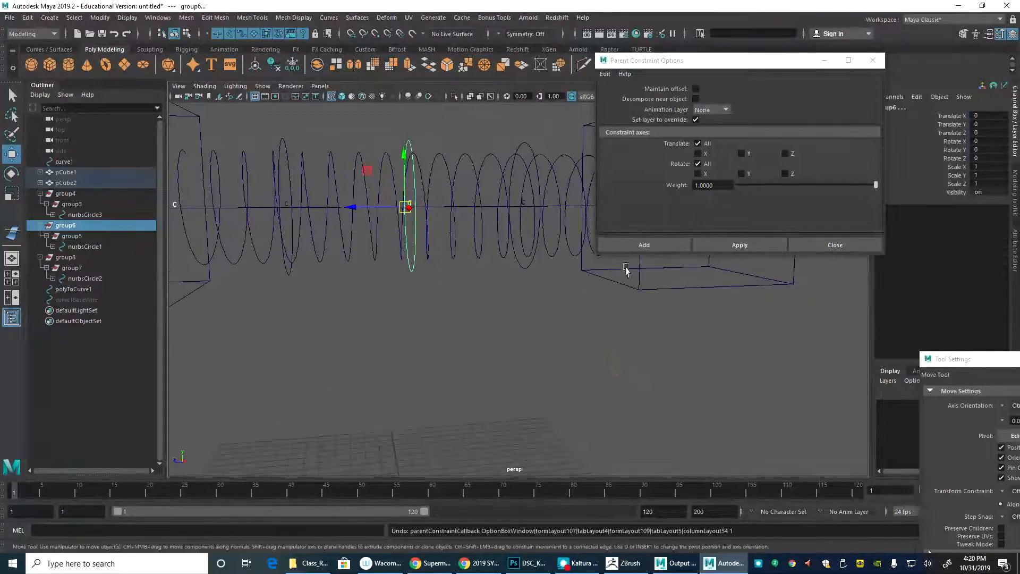
Step: Parent-constrain group6 to cluster2Handle and cluster1Handle with Maintain offset on, and clear the selection
{"action": "left_click", "coordinate": [695, 88]}
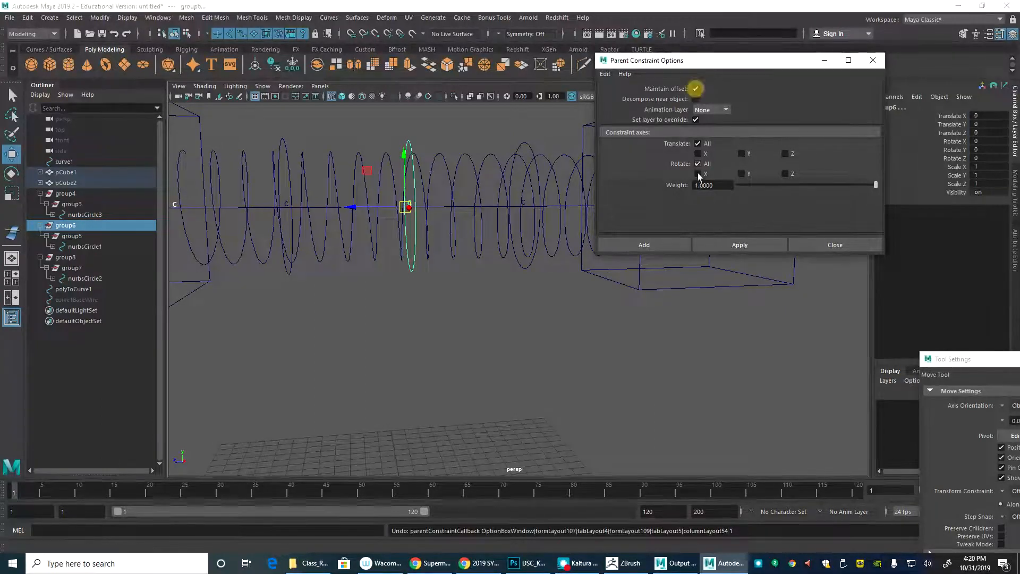
{"action": "left_click", "coordinate": [740, 244]}
{"action": "left_click", "coordinate": [432, 319]}
Step: Parent-constrain group4 to nurbsCircle1 and cluster1Handle with Maintain offset on
{"action": "left_click_drag", "start_coordinate": [349, 318], "coordinate": [426, 282], "text": "alt"}
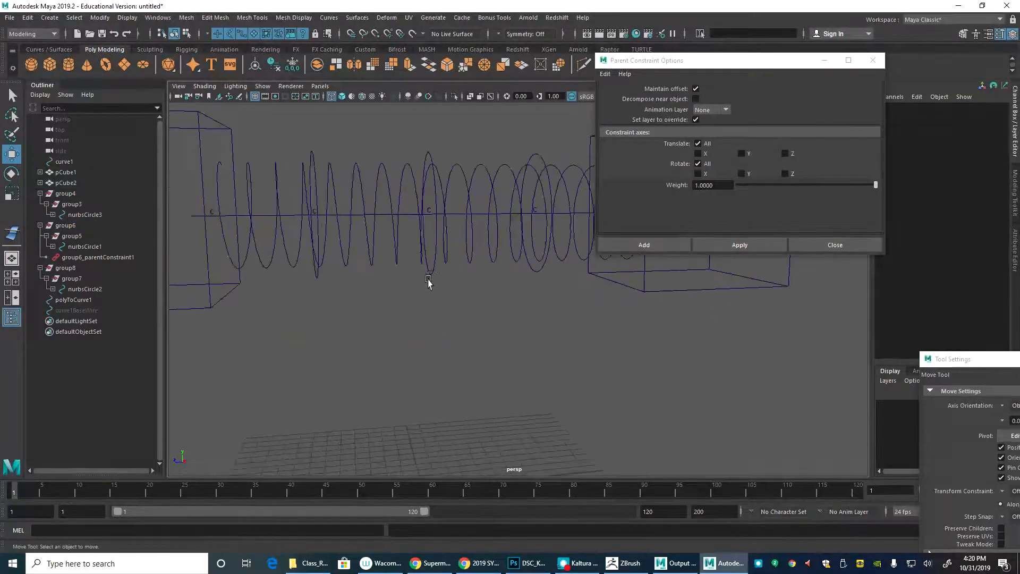
{"action": "left_click", "coordinate": [436, 275]}
{"action": "left_click_drag", "start_coordinate": [218, 309], "coordinate": [269, 312], "text": "alt"}
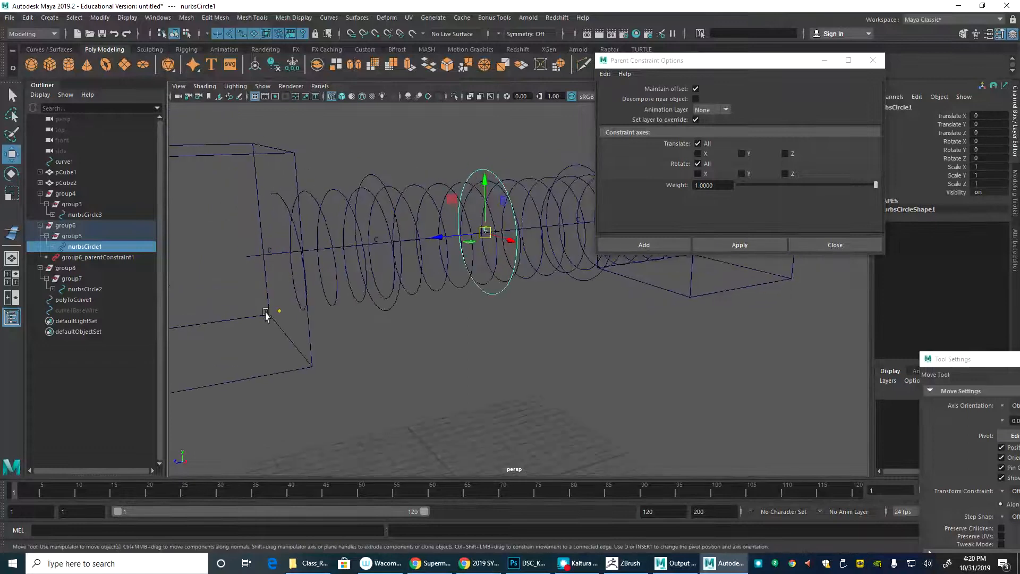
{"action": "left_click", "coordinate": [268, 250]}
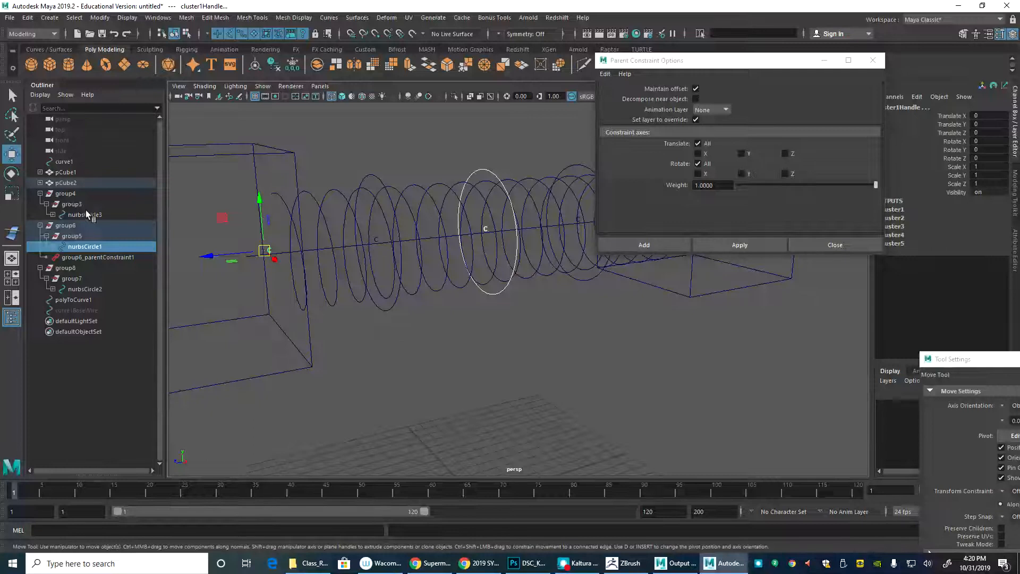
{"action": "left_click", "coordinate": [87, 193], "text": "ctrl"}
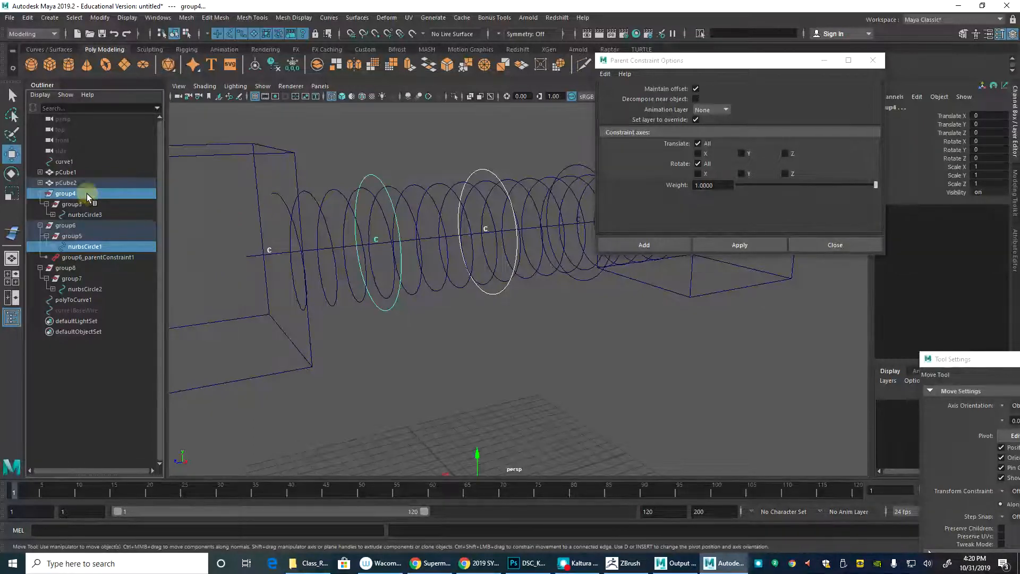
{"action": "left_click", "coordinate": [730, 243]}
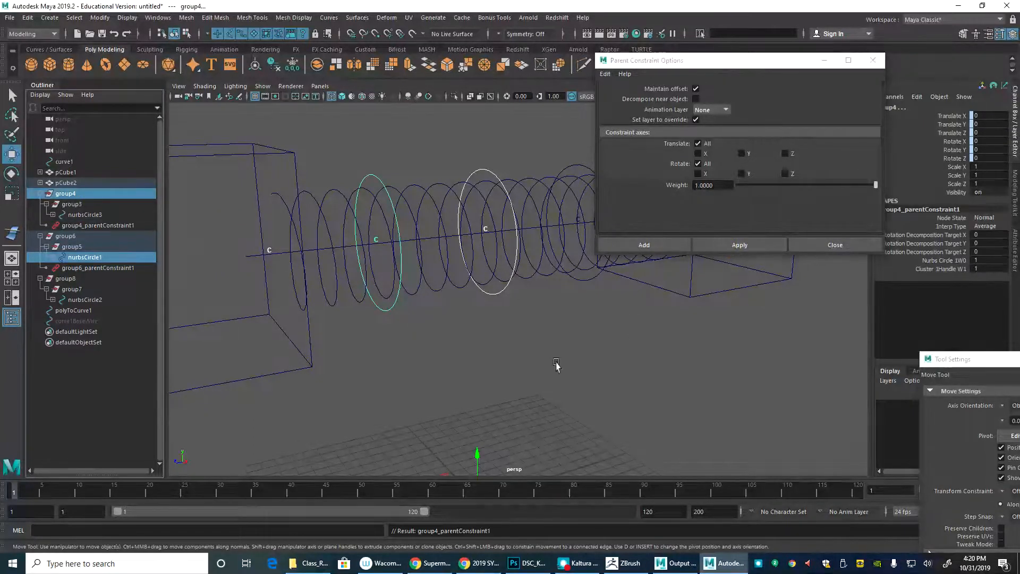
Step: Parent-constrain group8 to nurbsCircle1 and cluster2Handle with Maintain offset on, and close the constraint options
{"action": "left_click_drag", "start_coordinate": [555, 366], "coordinate": [448, 386], "text": "alt"}
{"action": "left_click", "coordinate": [379, 186]}
{"action": "left_click_drag", "start_coordinate": [393, 186], "coordinate": [387, 273], "text": "alt"}
{"action": "left_click", "coordinate": [412, 270]}
{"action": "left_click_drag", "start_coordinate": [296, 321], "coordinate": [384, 297], "text": "alt"}
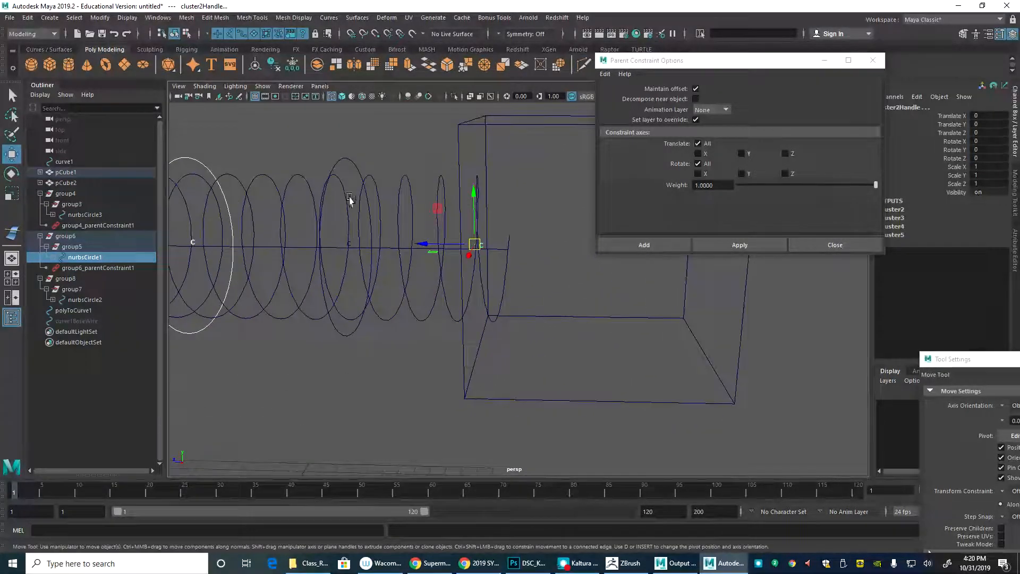
{"action": "left_click", "coordinate": [87, 278], "text": "ctrl"}
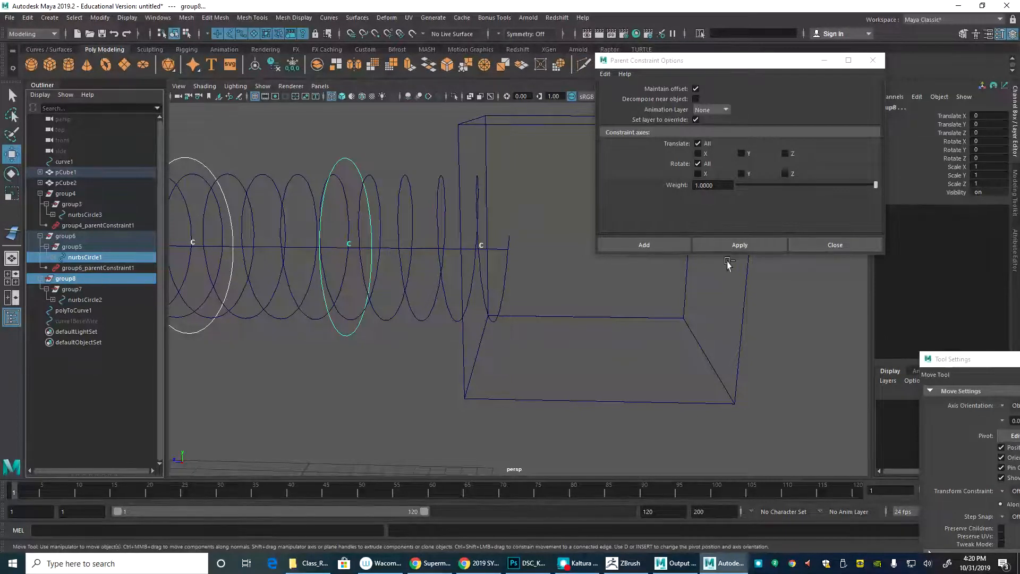
{"action": "left_click", "coordinate": [740, 247]}
{"action": "left_click", "coordinate": [825, 243]}
{"action": "left_click", "coordinate": [825, 321]}
Step: Move nurbsCircle1 to test how the constrained circles and coil follow, and undo the move
{"action": "right_click_drag", "start_coordinate": [767, 270], "coordinate": [540, 230], "text": "alt"}
{"action": "left_click", "coordinate": [549, 218]}
{"action": "left_click_drag", "start_coordinate": [558, 265], "coordinate": [686, 255]}
{"action": "left_click", "coordinate": [457, 302]}
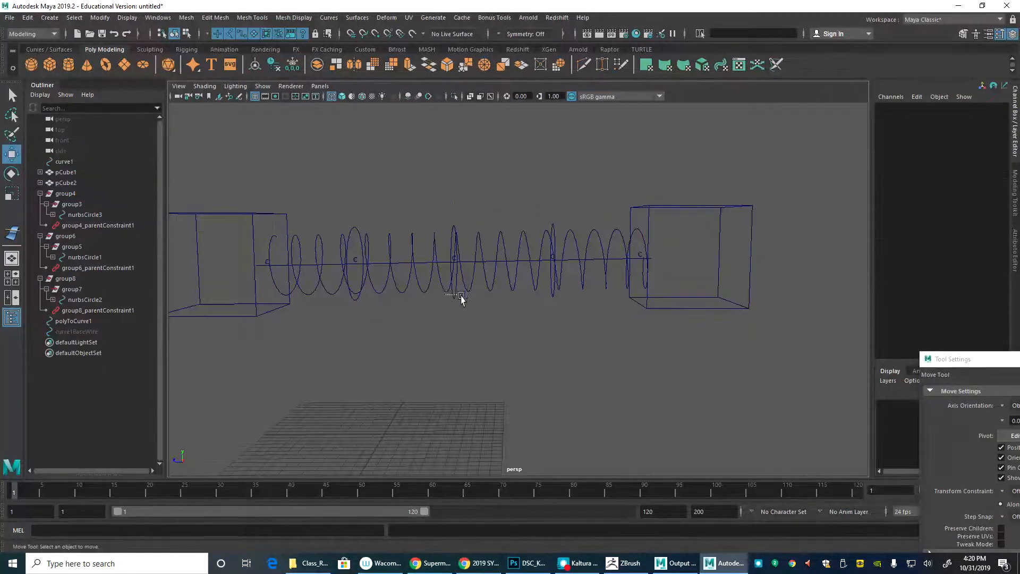
{"action": "left_click", "coordinate": [461, 299]}
{"action": "left_click_drag", "start_coordinate": [455, 239], "coordinate": [489, 296]}
{"action": "key", "text": "ctrl+z"}
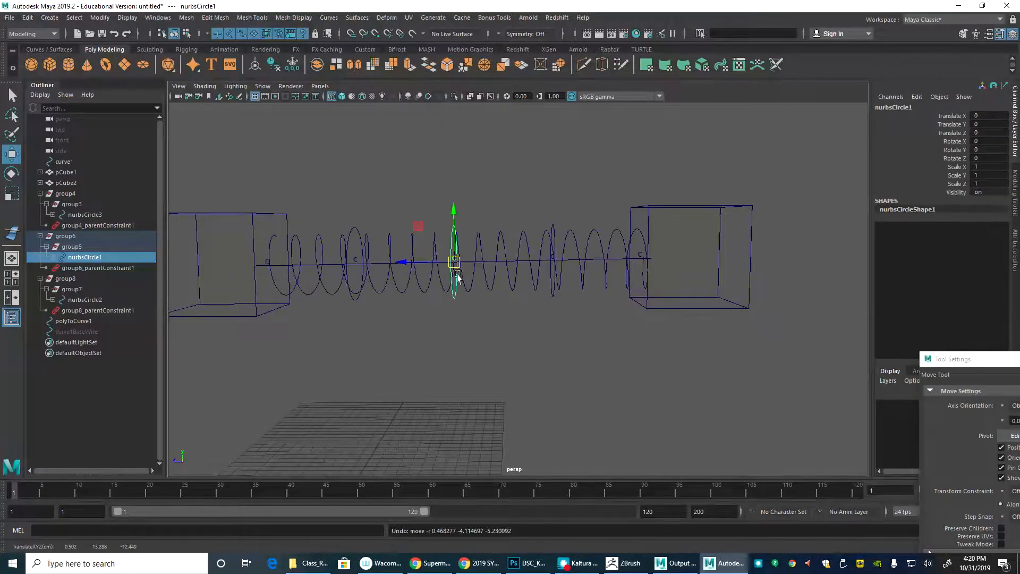
Step: Move pCube2 up to about X -2.18, Y 40.73, Z -0.12 so the coil stretches diagonally
{"action": "left_click", "coordinate": [202, 218]}
{"action": "left_click_drag", "start_coordinate": [224, 262], "coordinate": [378, 26]}
{"action": "scroll", "coordinate": [405, 191], "scroll_direction": "down", "scroll_amount": 1}
{"action": "middle_click_drag", "start_coordinate": [405, 190], "coordinate": [396, 339], "text": "alt"}
Step: Rotate pCube2 about -87.45° in X and move it to about Z -14.1 to bend the coil
{"action": "key", "text": "e"}
{"action": "left_click_drag", "start_coordinate": [436, 190], "coordinate": [425, 282]}
{"action": "key", "text": "w"}
{"action": "left_click_drag", "start_coordinate": [392, 210], "coordinate": [514, 169]}
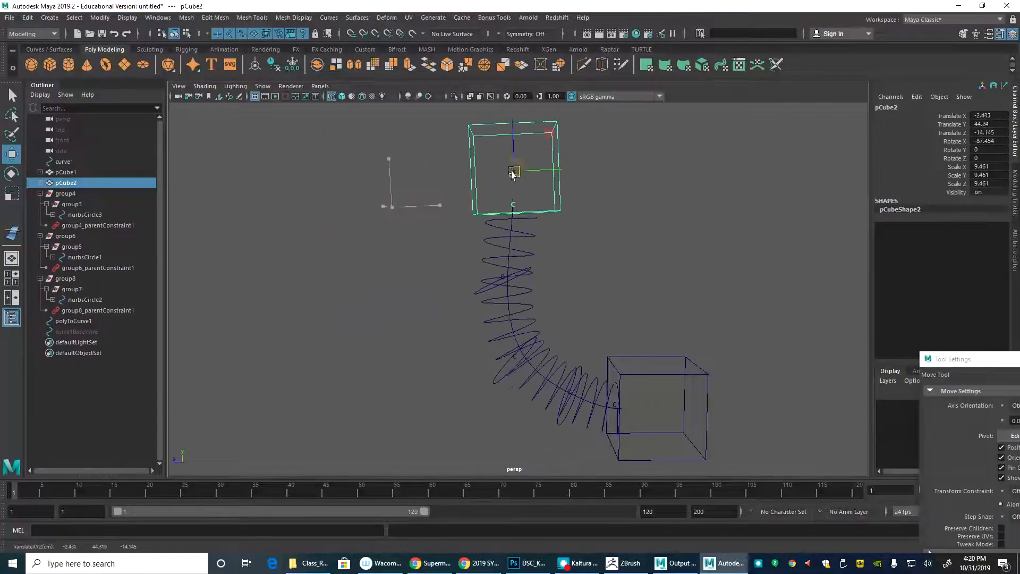
Step: Move nurbsCircle1 upward to test the middle of the bent coil, and undo the move
{"action": "left_click", "coordinate": [492, 378]}
{"action": "left_click_drag", "start_coordinate": [514, 360], "coordinate": [501, 292]}
{"action": "key", "text": "ctrl+z"}
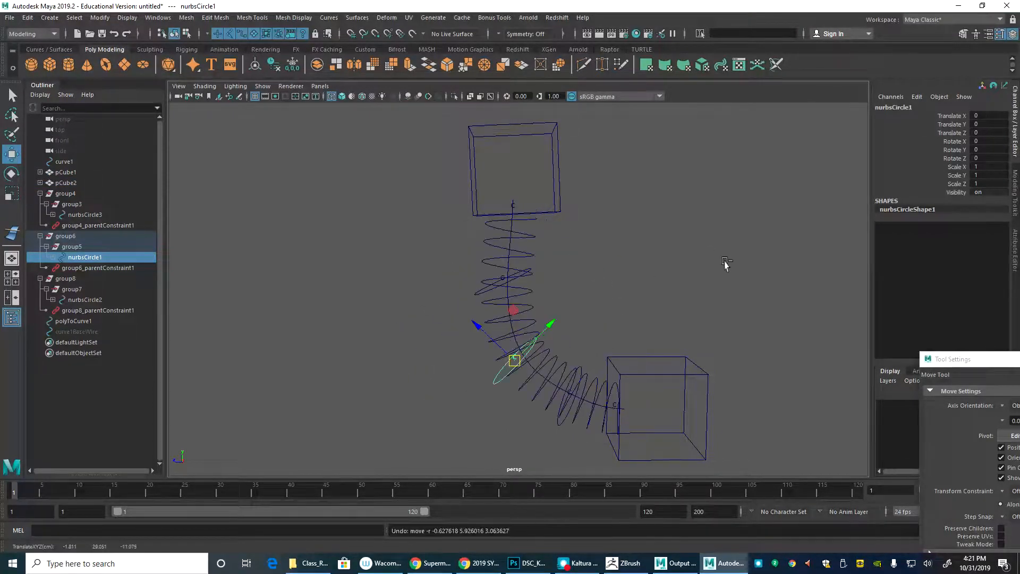
Step: Offset nurbsCircle3 by about X 0.3, Y -2.7, Z -2.1 and shift nurbsCircle2 slightly to test the bent coil
{"action": "left_click", "coordinate": [480, 282]}
{"action": "left_click_drag", "start_coordinate": [502, 289], "coordinate": [488, 308]}
{"action": "left_click", "coordinate": [554, 424]}
{"action": "mouse_move", "coordinate": [569, 405]}
{"action": "left_mouse_down"}
{"action": "mouse_move", "coordinate": [544, 412]}
{"action": "mouse_move", "coordinate": [585, 398]}
{"action": "left_mouse_up"}
Step: Undo the test moves of nurbsCircle2 and nurbsCircle3 and the second move and rotation of pCube2
{"action": "key", "text": "ctrl+z"}
{"action": "key", "text": "ctrl+z"}
{"action": "key", "text": "ctrl+z"}
{"action": "key", "text": "ctrl+z"}
{"action": "key", "text": "ctrl+z"}
{"action": "key", "text": "ctrl+z"}
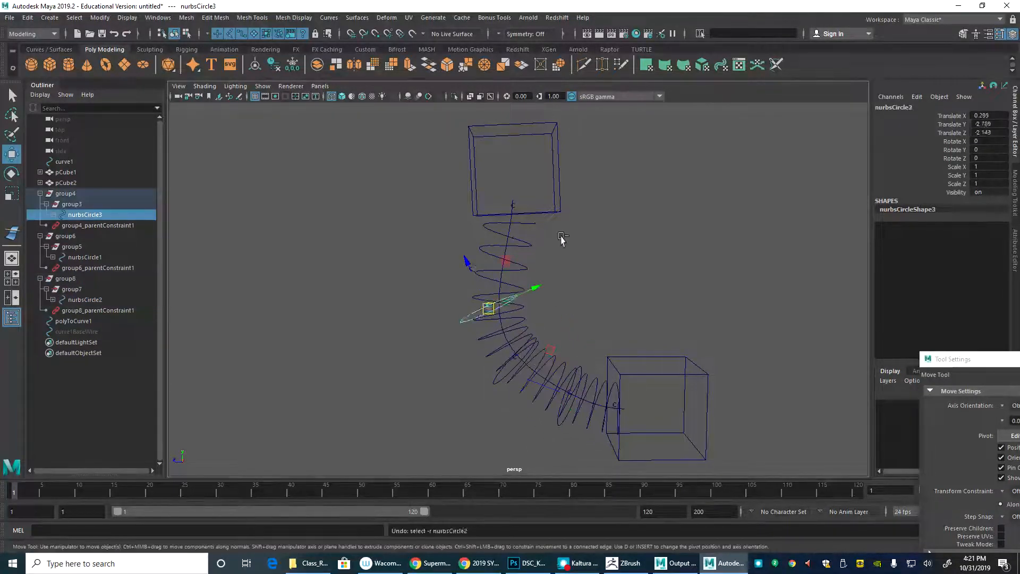
{"action": "key", "text": "ctrl+z"}
{"action": "key", "text": "ctrl+z"}
{"action": "key", "text": "ctrl+z"}
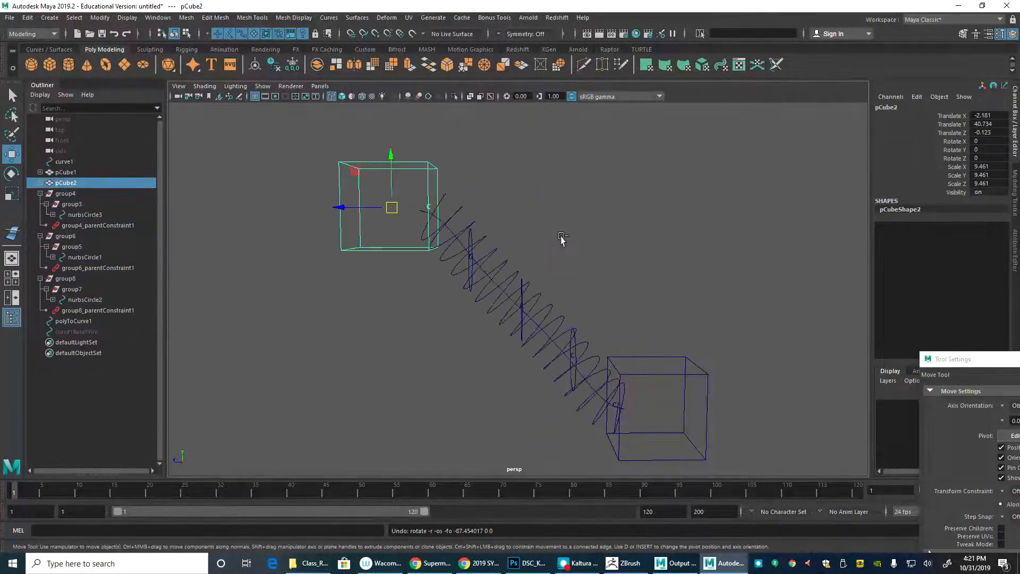
Step: Create a NURBS circle as the profile for the coil's tube
{"action": "left_click_drag", "start_coordinate": [523, 295], "coordinate": [458, 330], "text": "alt"}
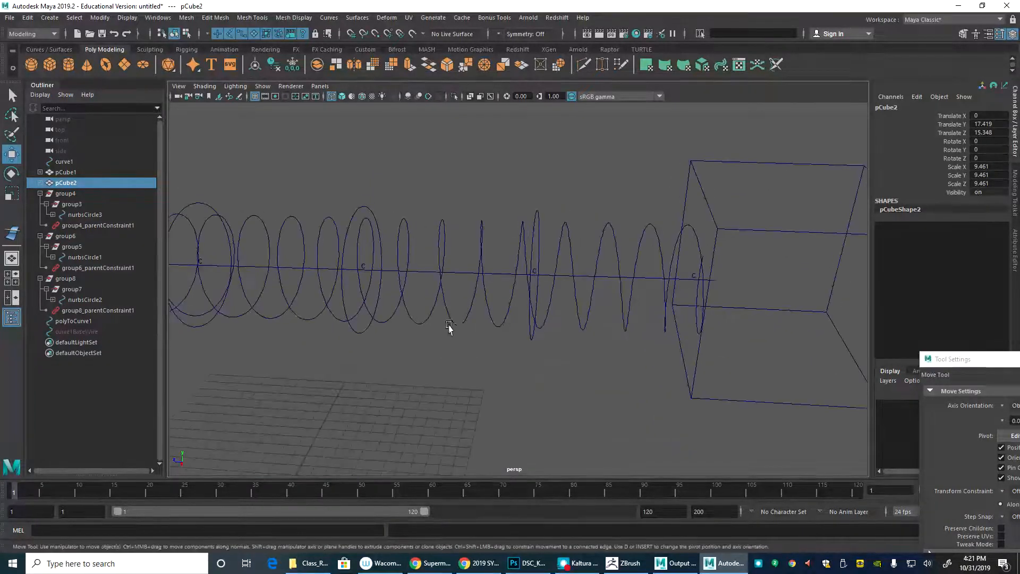
{"action": "left_click", "coordinate": [414, 332]}
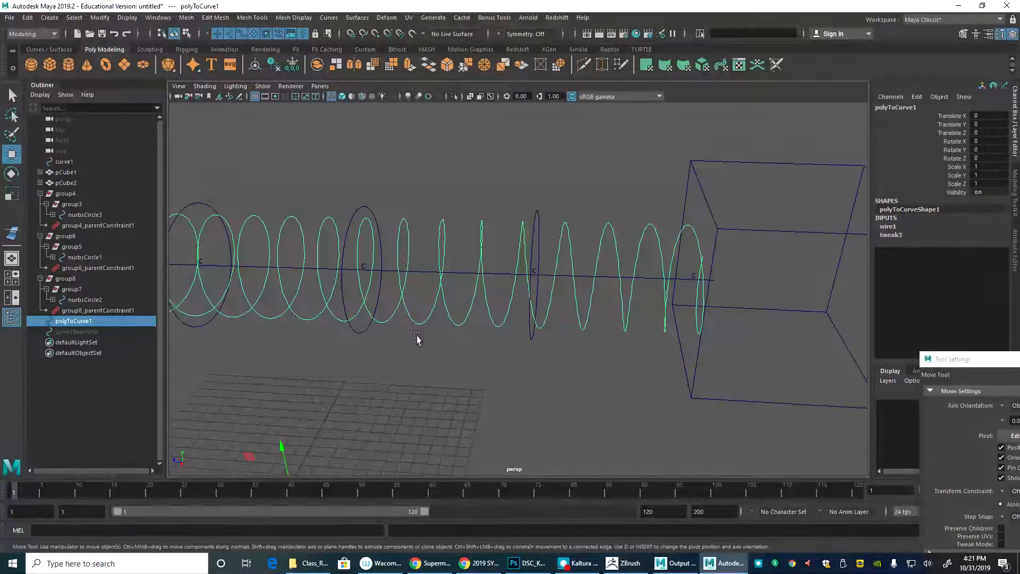
{"action": "left_click_drag", "start_coordinate": [581, 306], "coordinate": [399, 271], "text": "alt"}
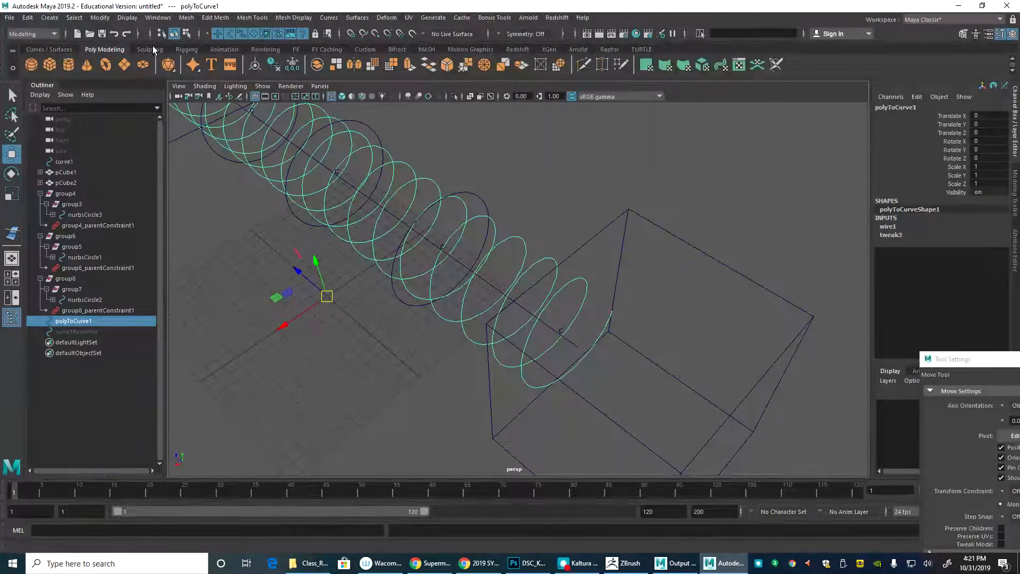
{"action": "left_click", "coordinate": [48, 49]}
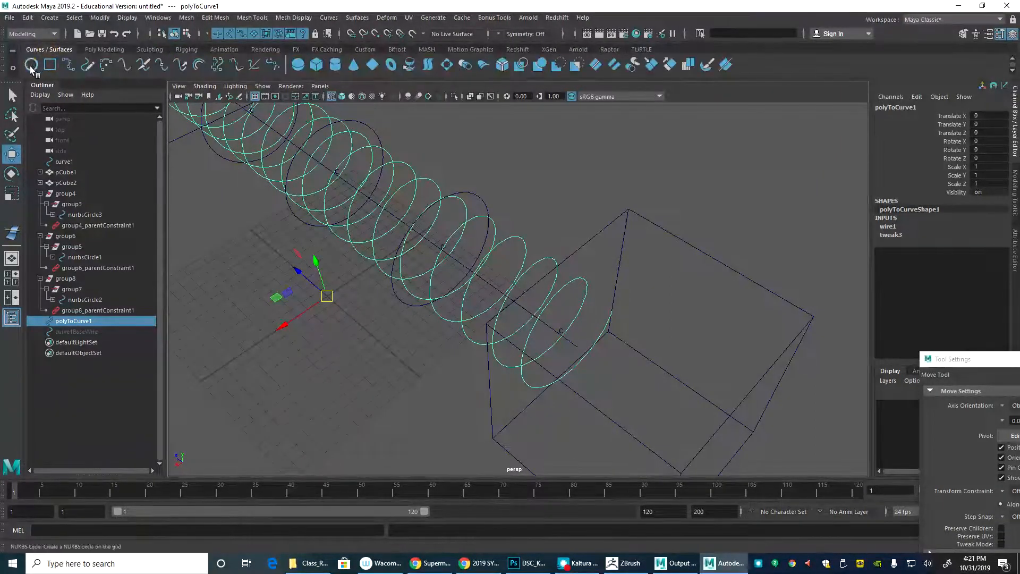
{"action": "left_click", "coordinate": [31, 64]}
Step: Show the coil curve's control vertices and snap the new circle onto the coil's end near pCube2, at about X -0.902, Y 19.867, Z 10.426
{"action": "left_click_drag", "start_coordinate": [471, 280], "coordinate": [525, 354], "text": "alt"}
{"action": "right_click_drag", "start_coordinate": [525, 354], "coordinate": [563, 320], "text": "alt"}
{"action": "right_click_drag", "start_coordinate": [484, 318], "coordinate": [425, 305]}
{"action": "left_click_drag", "start_coordinate": [447, 330], "coordinate": [292, 264], "text": "alt"}
{"action": "left_click_drag", "start_coordinate": [268, 218], "coordinate": [667, 318]}
{"action": "middle_click_drag", "start_coordinate": [686, 354], "coordinate": [651, 304], "text": "alt"}
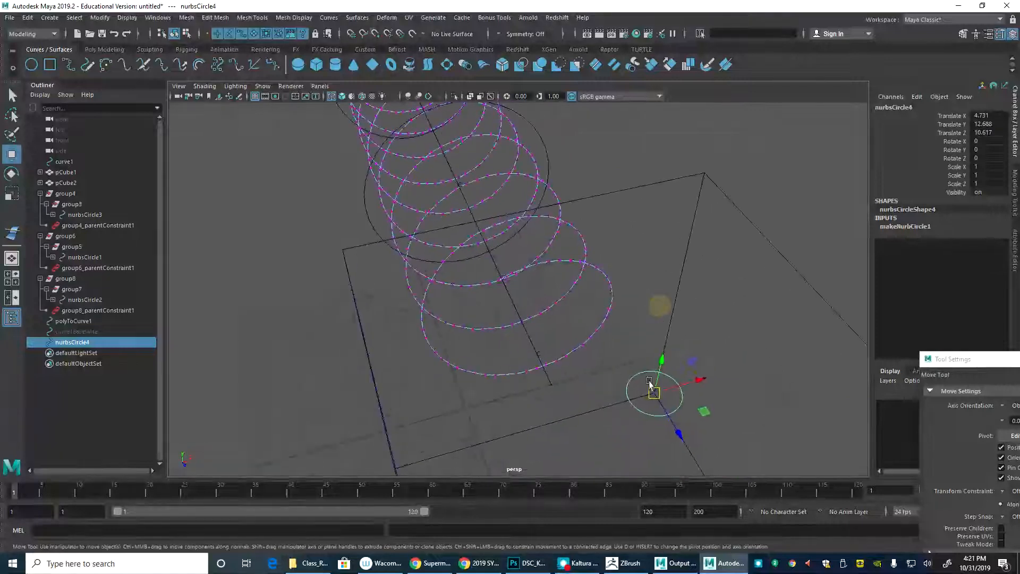
{"action": "left_click_drag", "start_coordinate": [653, 393], "coordinate": [339, 196]}
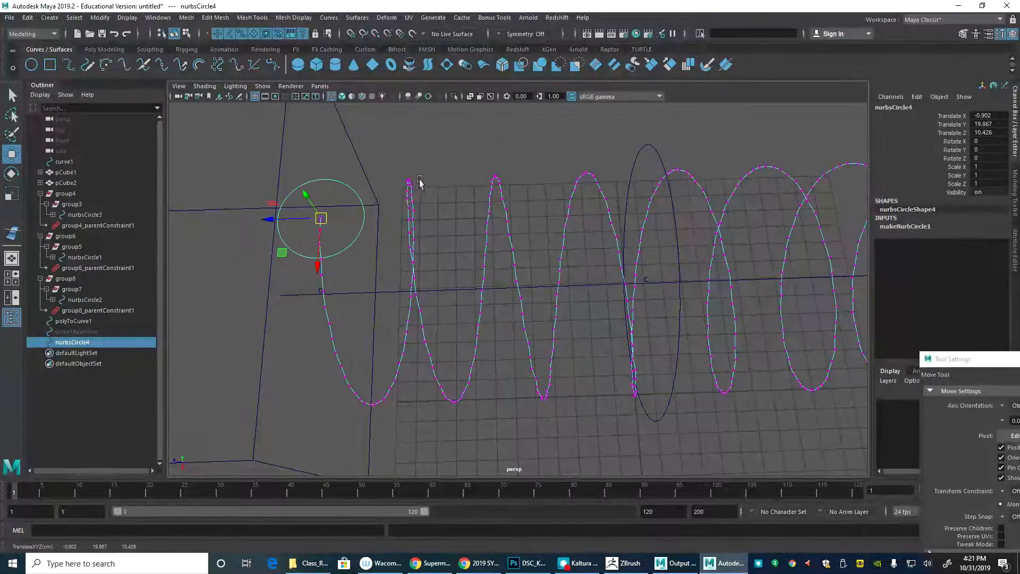
Step: Rotate the profile circle about -76.9° in Z and scale it uniformly to about 0.177
{"action": "left_click_drag", "start_coordinate": [359, 255], "coordinate": [505, 269], "text": "alt"}
{"action": "key", "text": "e"}
{"action": "key", "text": "r"}
{"action": "left_click_drag", "start_coordinate": [462, 227], "coordinate": [401, 243]}
{"action": "key", "text": "q"}
{"action": "left_click_drag", "start_coordinate": [505, 225], "coordinate": [414, 241], "text": "alt"}
{"action": "right_click_drag", "start_coordinate": [415, 242], "coordinate": [603, 283], "text": "alt"}
{"action": "left_click_drag", "start_coordinate": [603, 283], "coordinate": [521, 321], "text": "alt"}
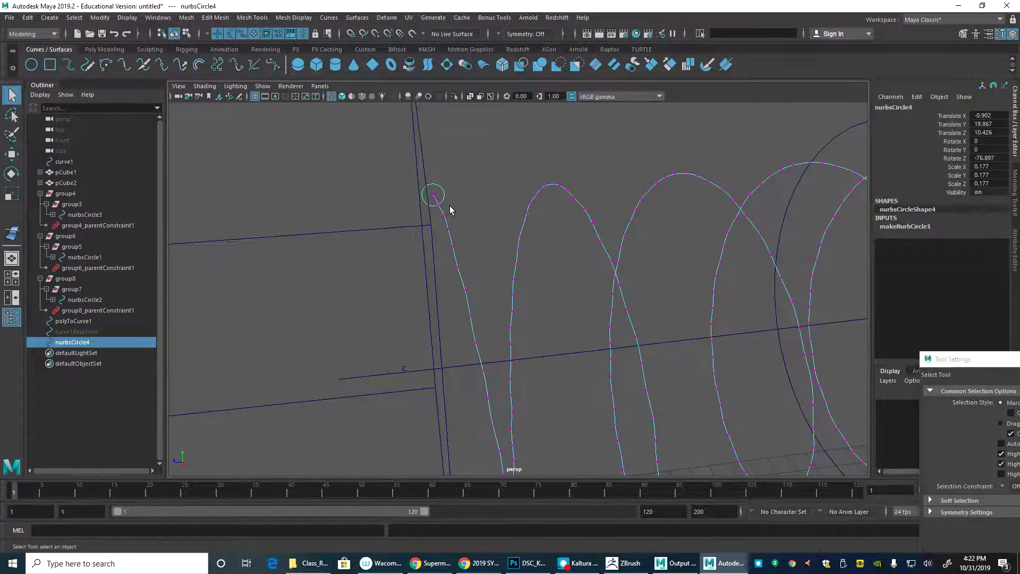
Step: Scale the profile circle down further to about 0.097 uniformly
{"action": "left_click_drag", "start_coordinate": [407, 218], "coordinate": [478, 230], "text": "alt"}
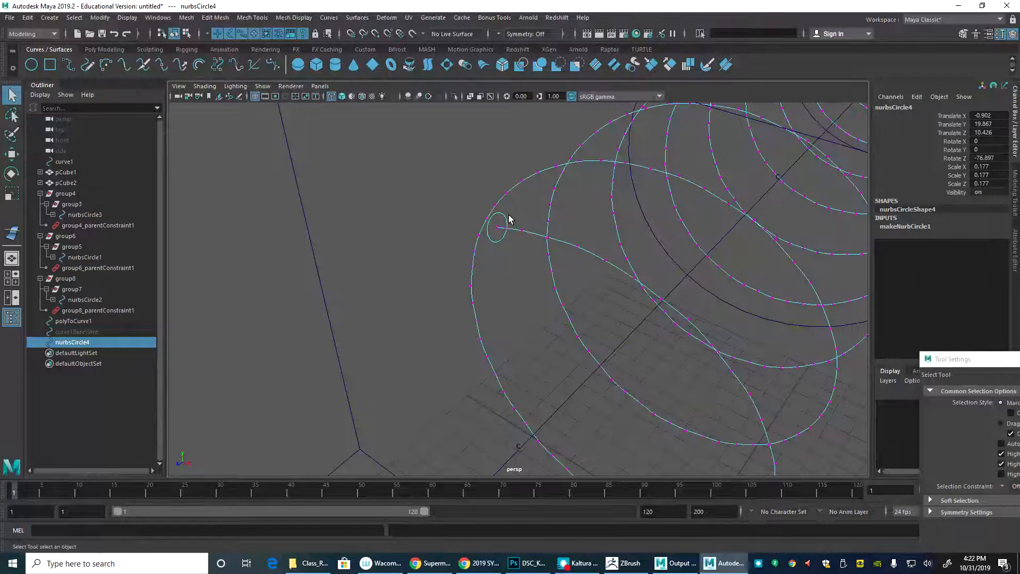
{"action": "left_click_drag", "start_coordinate": [510, 241], "coordinate": [440, 182], "text": "alt"}
{"action": "key", "text": "r"}
{"action": "key", "text": "q"}
Step: Extrude the profile circle along polyToCurve1 as a Tube with Polygons output, Quads type and General tessellation
{"action": "left_click", "coordinate": [447, 153]}
{"action": "left_click", "coordinate": [407, 169]}
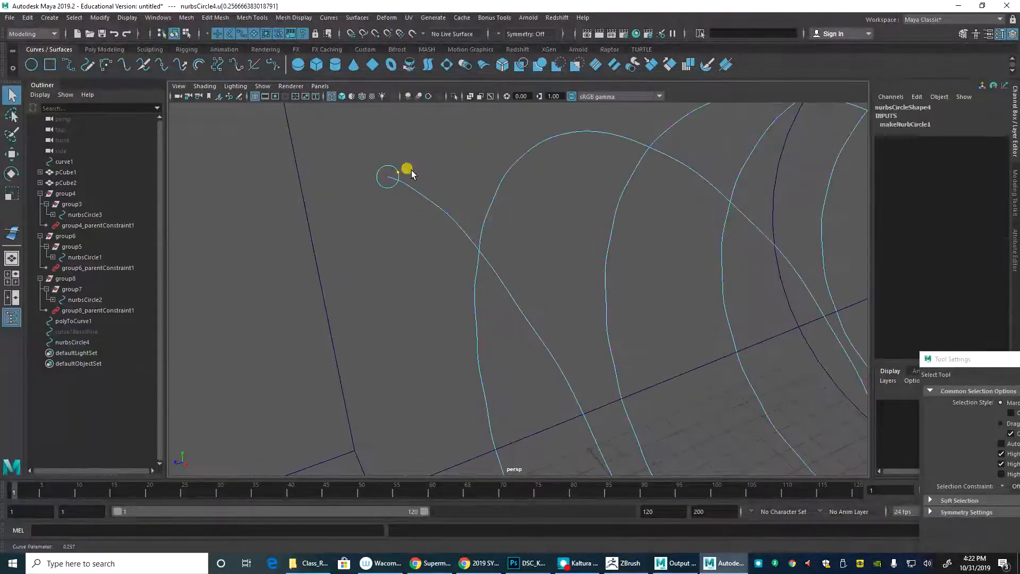
{"action": "key", "text": "F8"}
{"action": "left_click", "coordinate": [395, 171]}
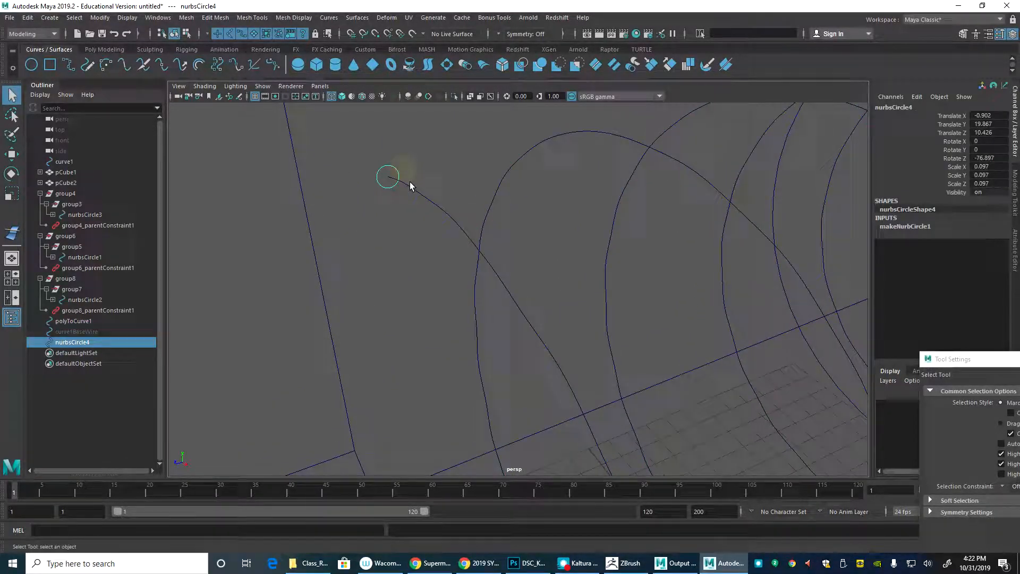
{"action": "left_click", "coordinate": [410, 182], "text": "shift"}
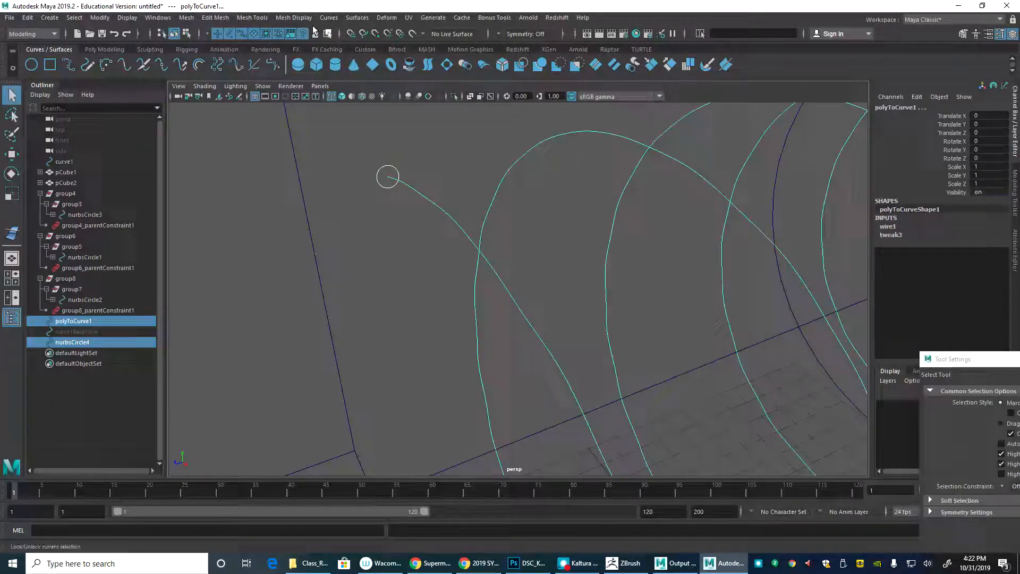
{"action": "left_click", "coordinate": [357, 17]}
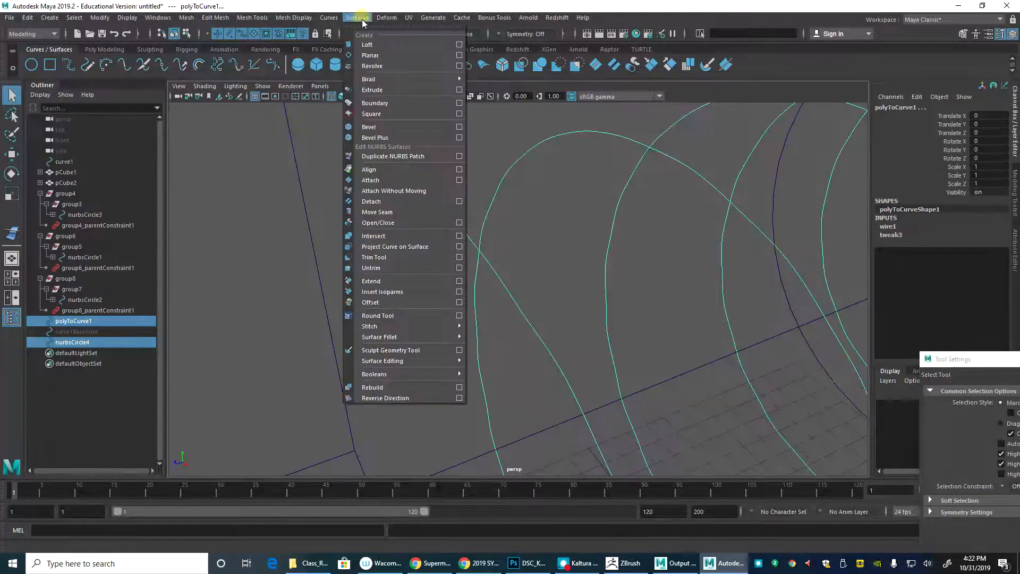
{"action": "left_click", "coordinate": [459, 90]}
{"action": "left_click", "coordinate": [761, 196]}
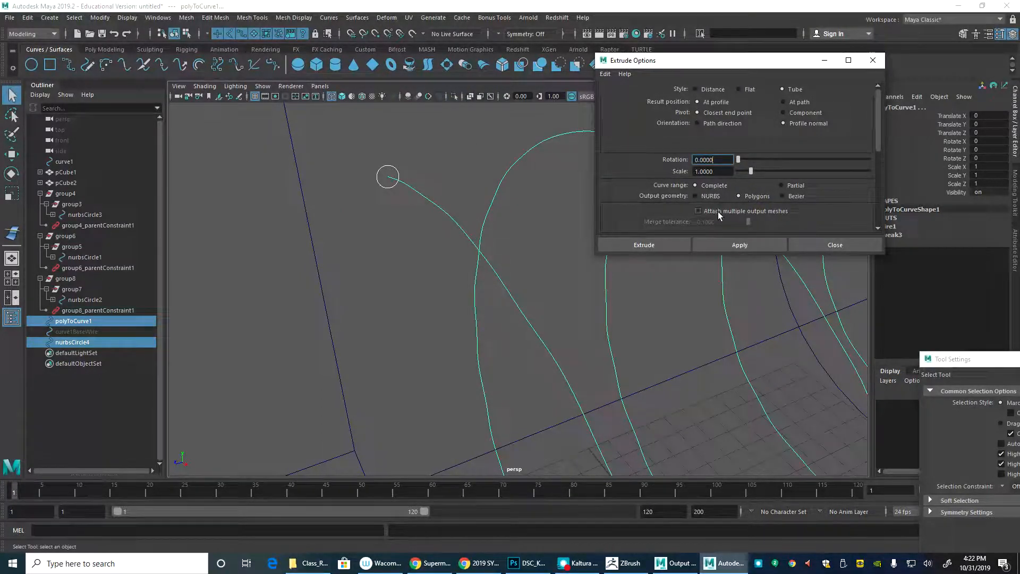
{"action": "scroll", "coordinate": [738, 214], "scroll_direction": "down", "scroll_amount": 5}
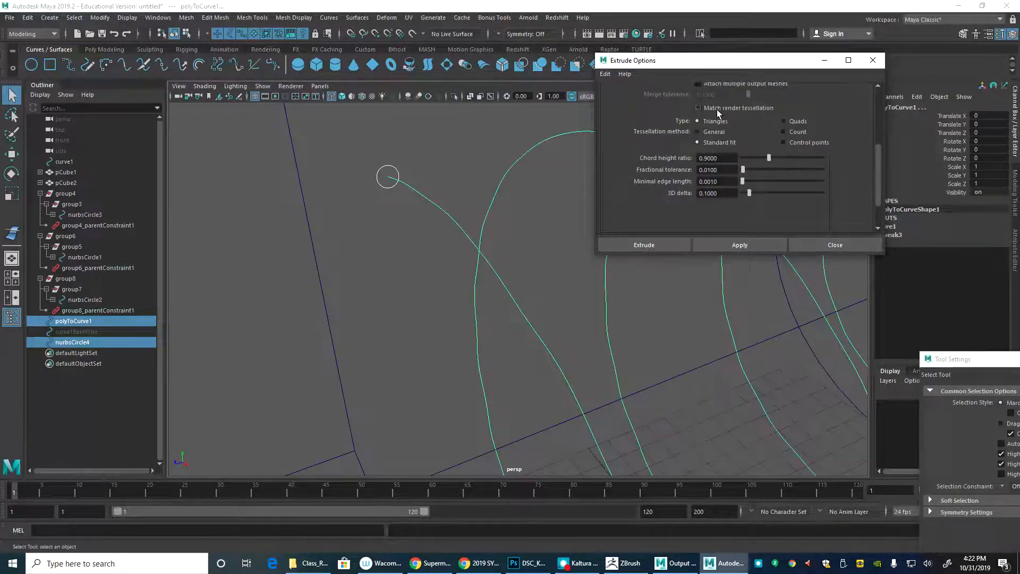
{"action": "left_click", "coordinate": [698, 132]}
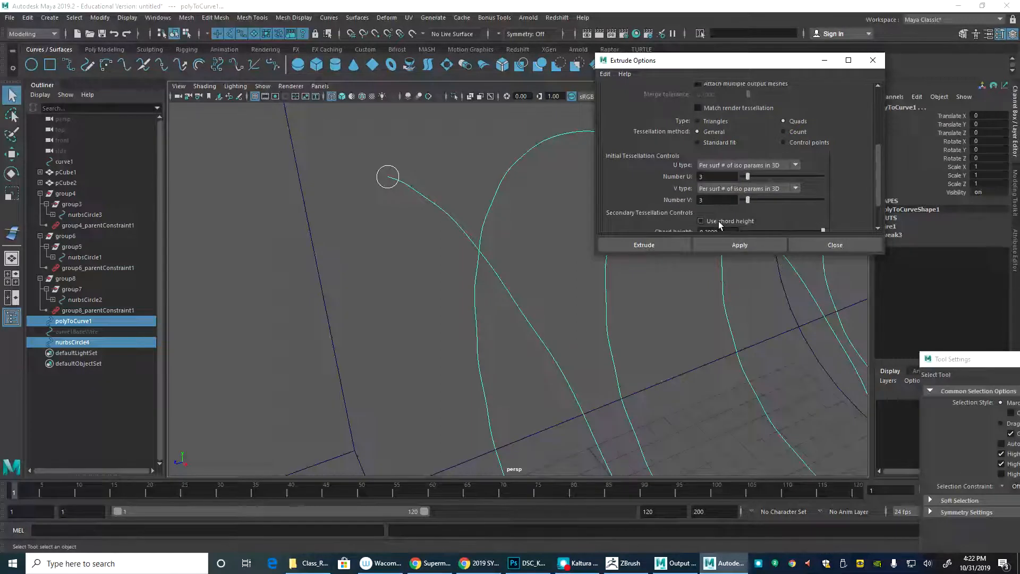
{"action": "left_click", "coordinate": [748, 246]}
{"action": "left_click_drag", "start_coordinate": [452, 313], "coordinate": [328, 339], "text": "alt"}
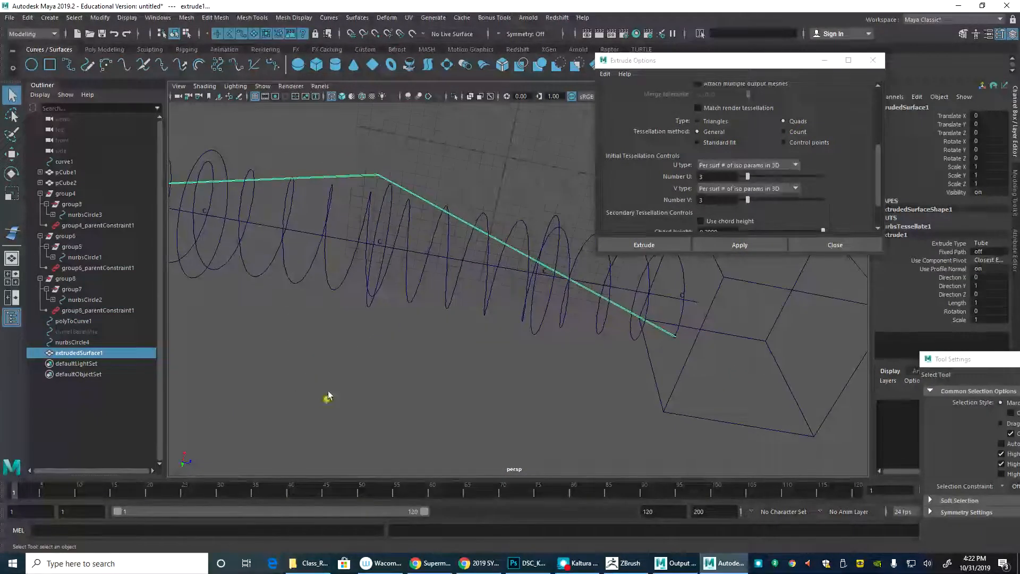
Step: Set the U Number of the extruded surface's nurbsTessellate1 input to 8
{"action": "left_click", "coordinate": [347, 181]}
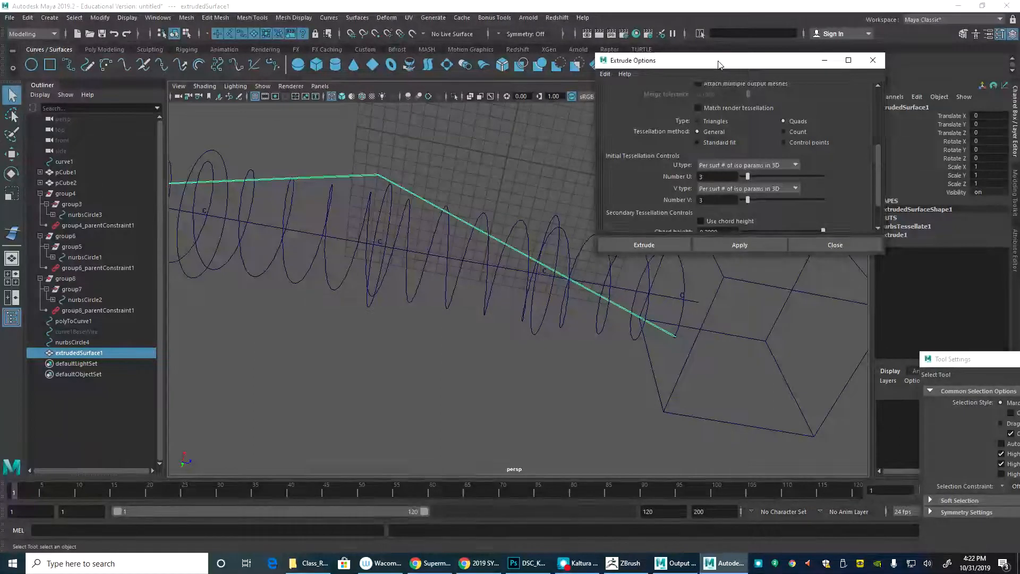
{"action": "left_click_drag", "start_coordinate": [720, 60], "coordinate": [401, 357]}
{"action": "left_click", "coordinate": [918, 226]}
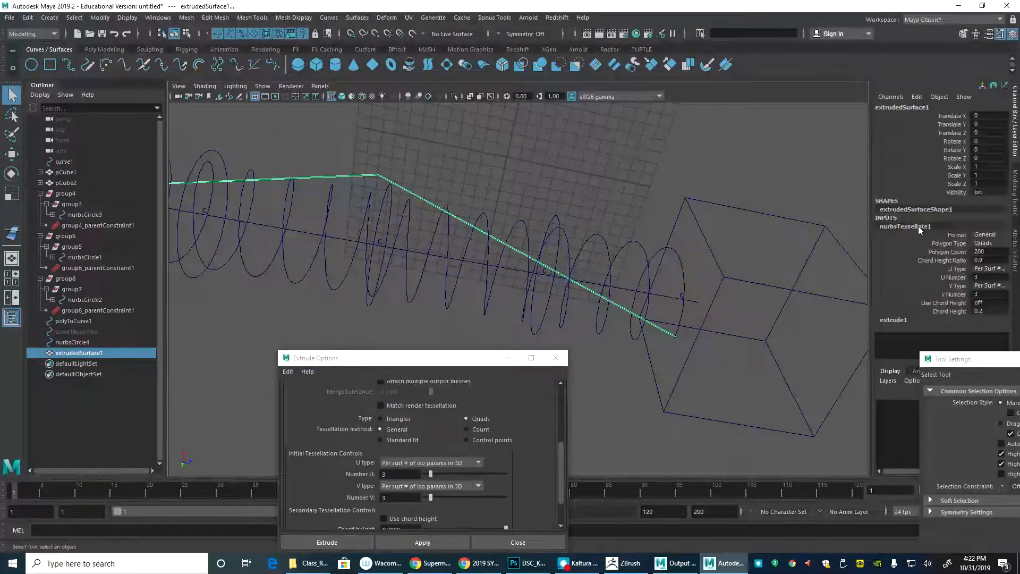
{"action": "left_click", "coordinate": [955, 277]}
{"action": "middle_click_drag", "start_coordinate": [525, 257], "coordinate": [759, 281]}
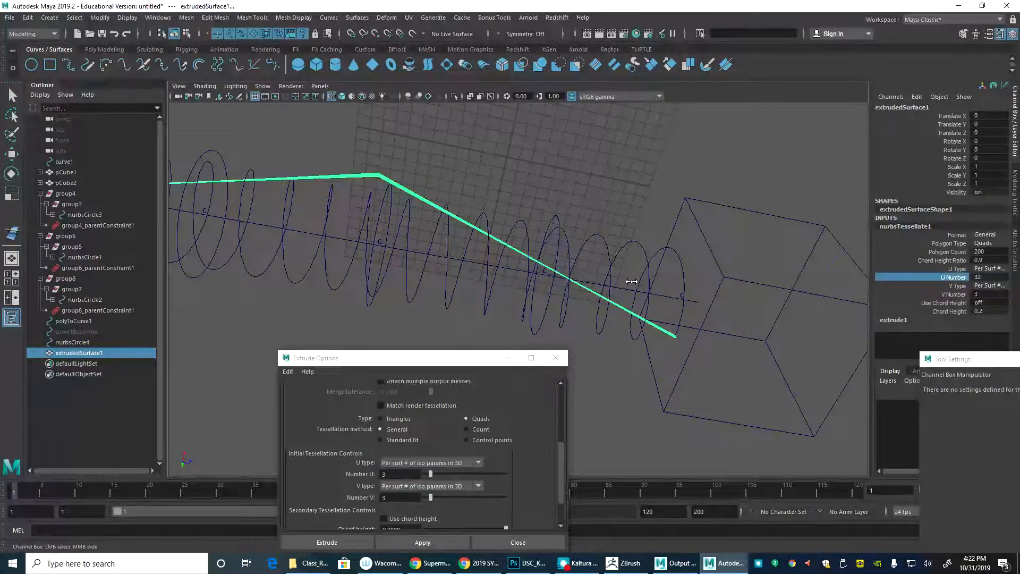
{"action": "middle_click_drag", "start_coordinate": [631, 281], "coordinate": [474, 287]}
{"action": "left_click", "coordinate": [990, 277]}
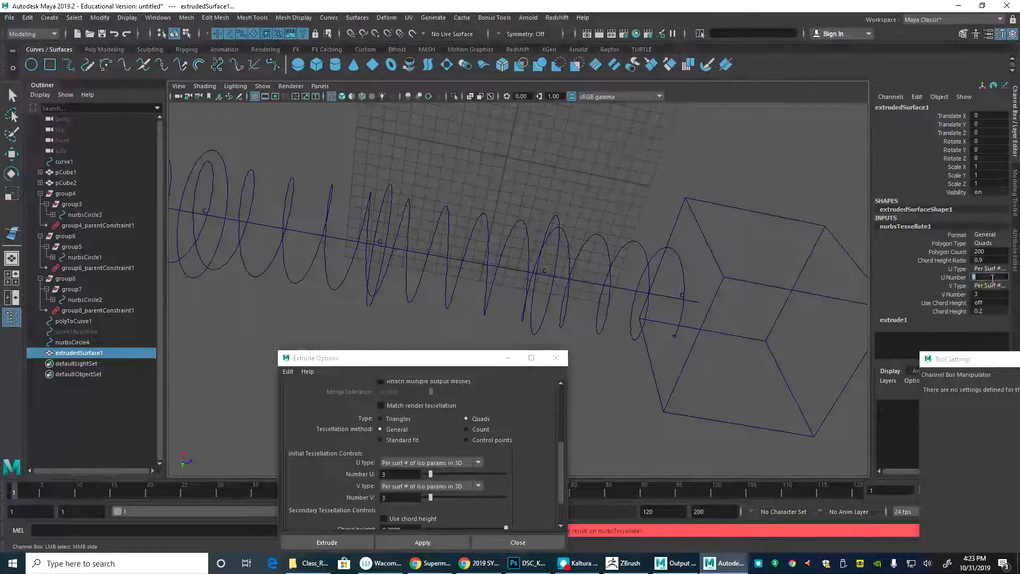
{"action": "type", "text": "8"}
{"action": "key", "text": "Tab"}
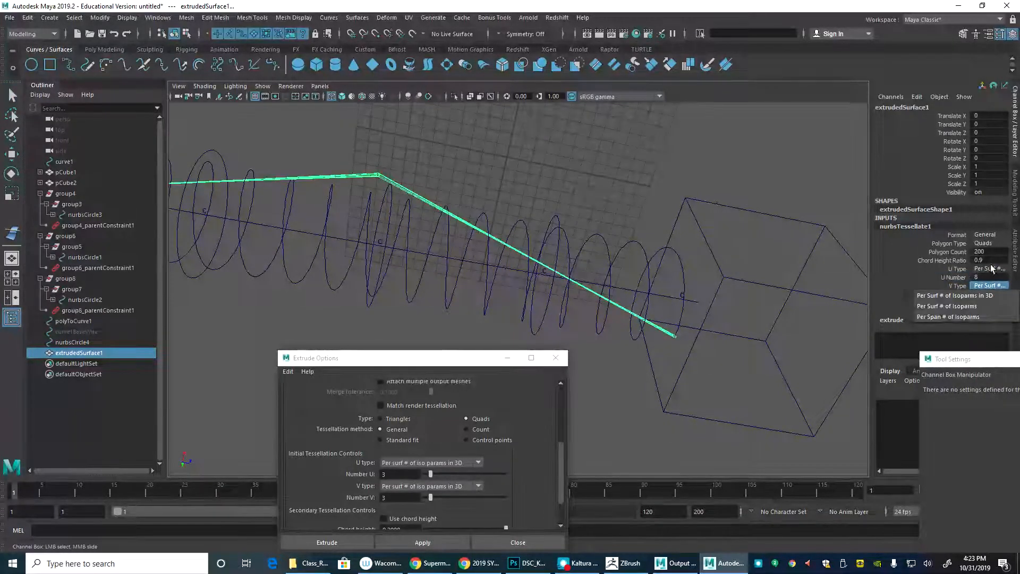
{"action": "left_click", "coordinate": [879, 318]}
Step: Set the V Number of the extruded surface's tessellation to 200
{"action": "left_click", "coordinate": [989, 293]}
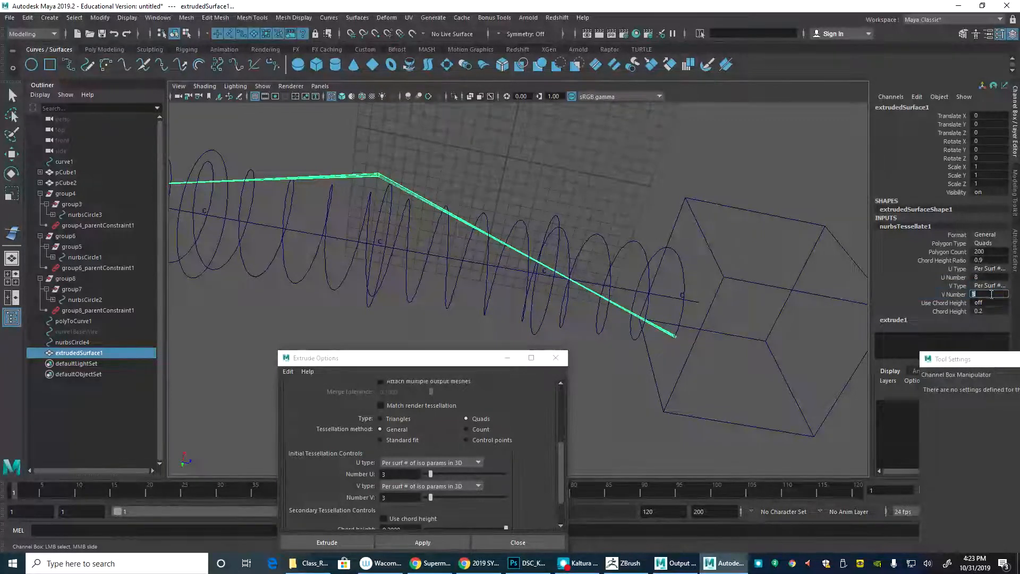
{"action": "type", "text": "200"}
{"action": "key", "text": "Return"}
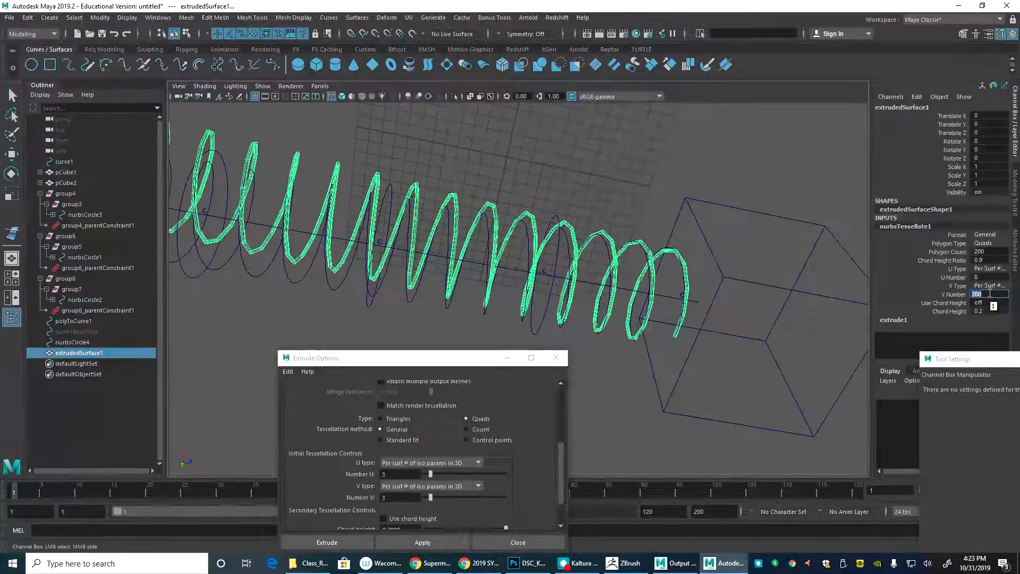
{"action": "left_click_drag", "start_coordinate": [609, 314], "coordinate": [702, 254], "text": "alt"}
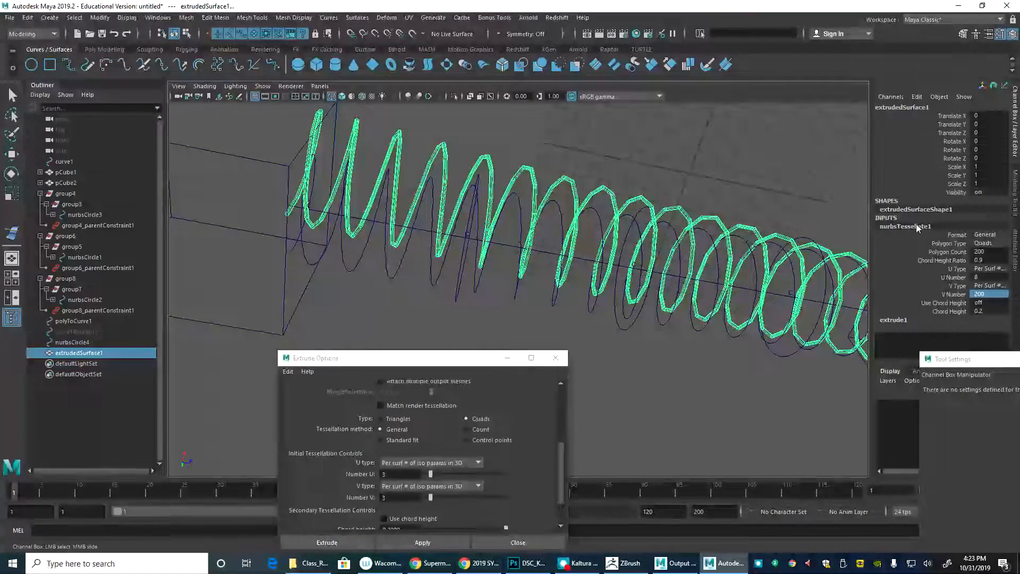
Step: Turn on Fixed Path in the extruded surface's extrude1 input
{"action": "left_click", "coordinate": [900, 319]}
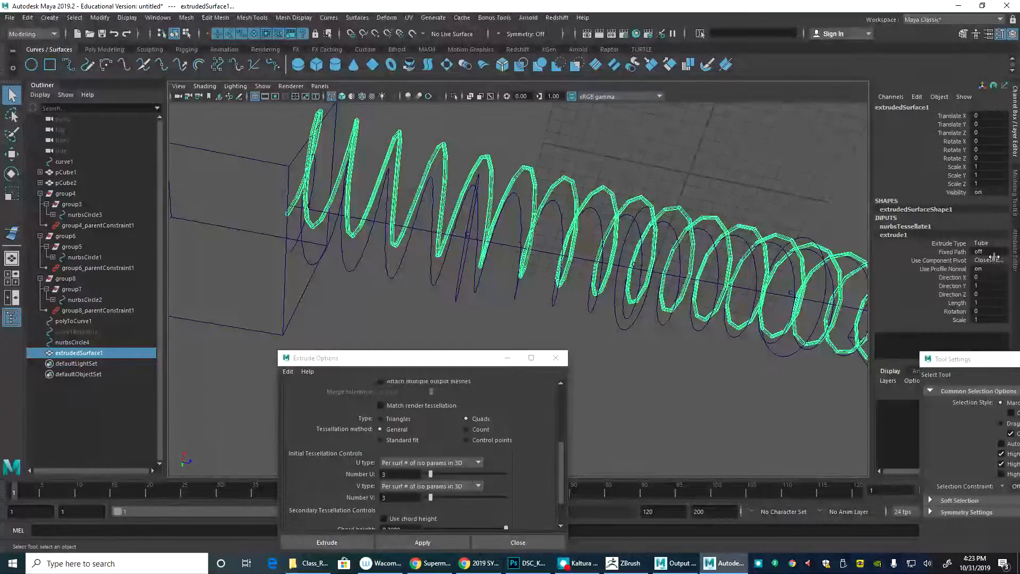
{"action": "left_click", "coordinate": [987, 242]}
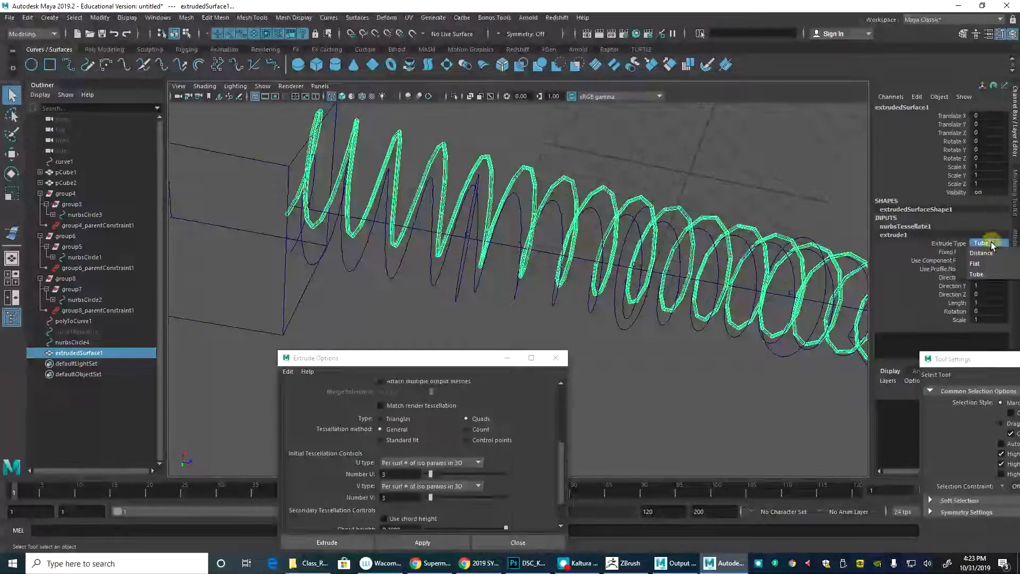
{"action": "left_click", "coordinate": [924, 256]}
{"action": "left_click", "coordinate": [945, 253]}
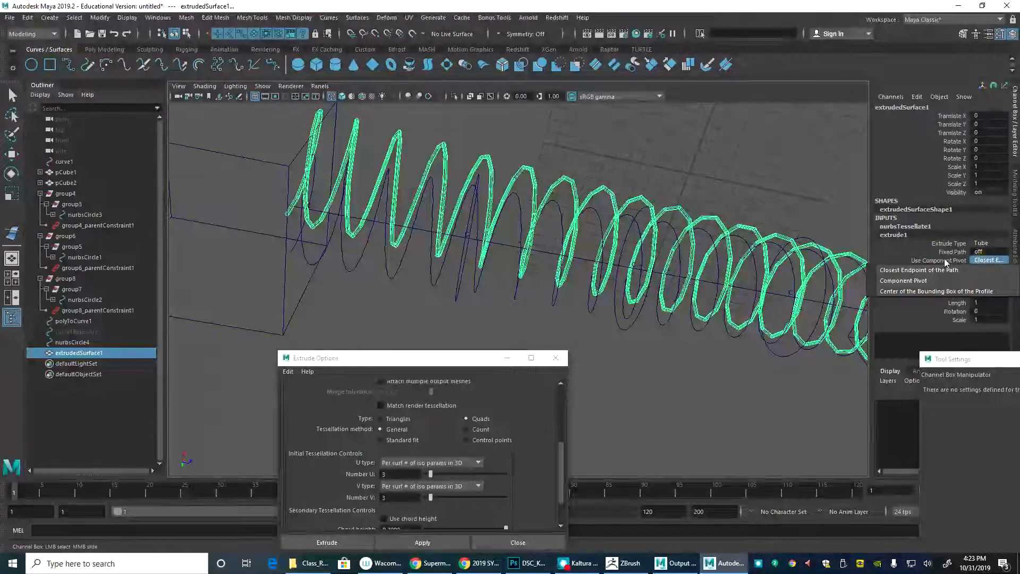
{"action": "double_click", "coordinate": [980, 252]}
{"action": "type", "text": "1"}
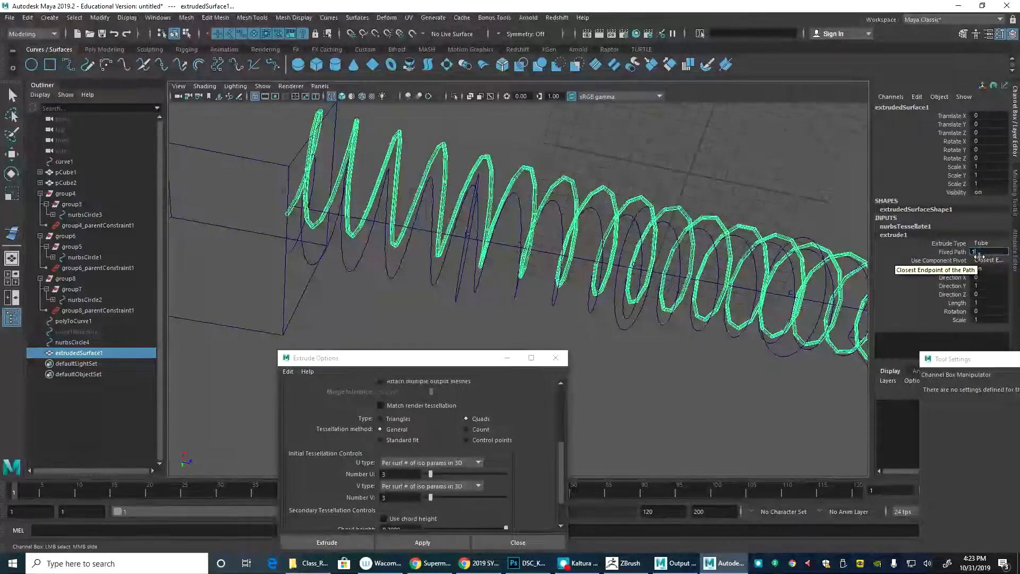
{"action": "key", "text": "Return"}
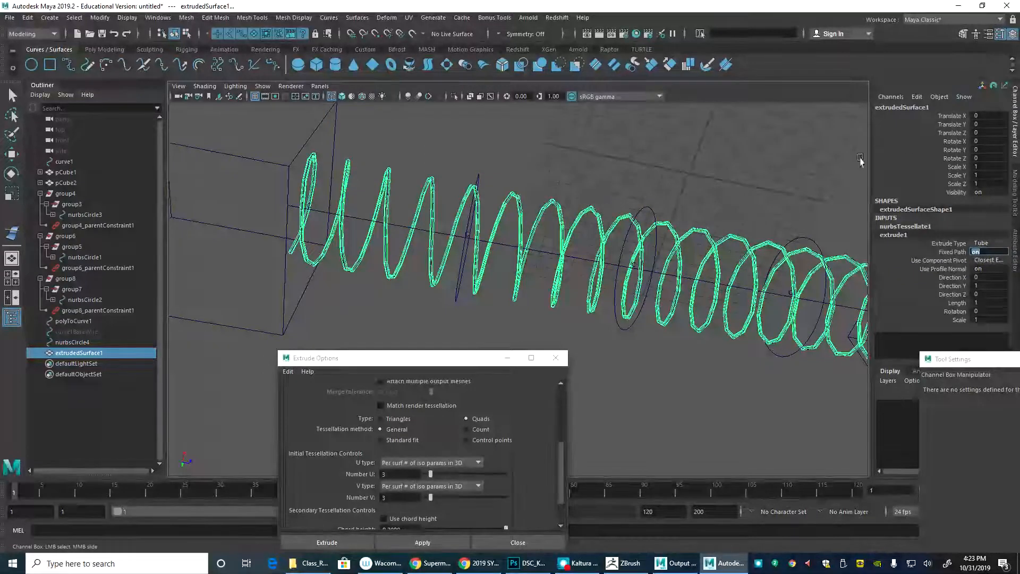
Step: Display the extruded coil with smooth mesh preview in wireframe mode and deselect it
{"action": "left_click_drag", "start_coordinate": [758, 190], "coordinate": [742, 122], "text": "alt"}
{"action": "key", "text": "3"}
{"action": "key", "text": "4"}
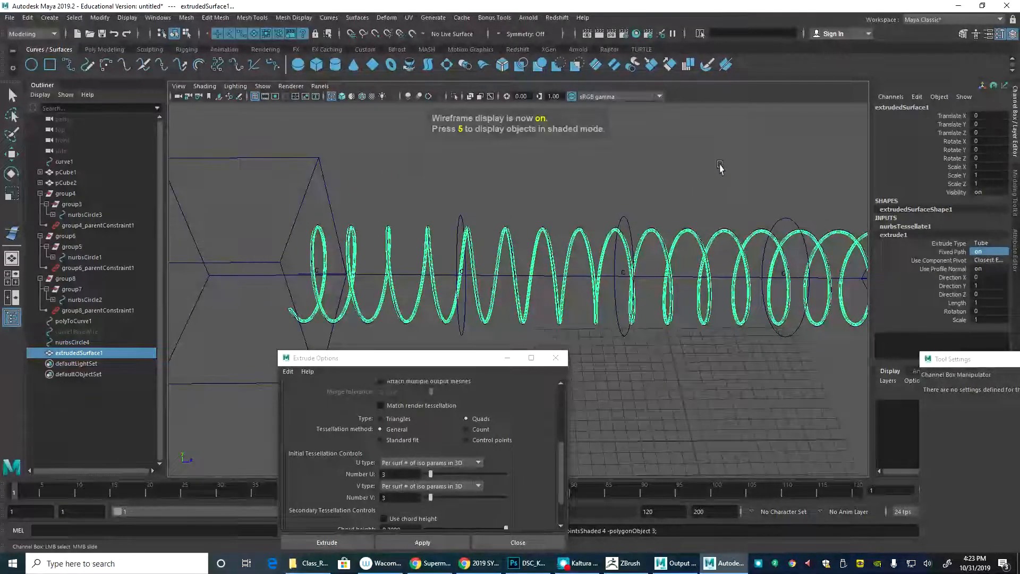
{"action": "left_click", "coordinate": [721, 163]}
Step: Move pCube1 to about X -2.8, Y 18.9, Z -11.3 to test compressing the extruded coil
{"action": "right_click_drag", "start_coordinate": [719, 247], "coordinate": [640, 195], "text": "alt"}
{"action": "left_click_drag", "start_coordinate": [639, 195], "coordinate": [403, 180], "text": "alt"}
{"action": "left_click", "coordinate": [341, 187]}
{"action": "key", "text": "w"}
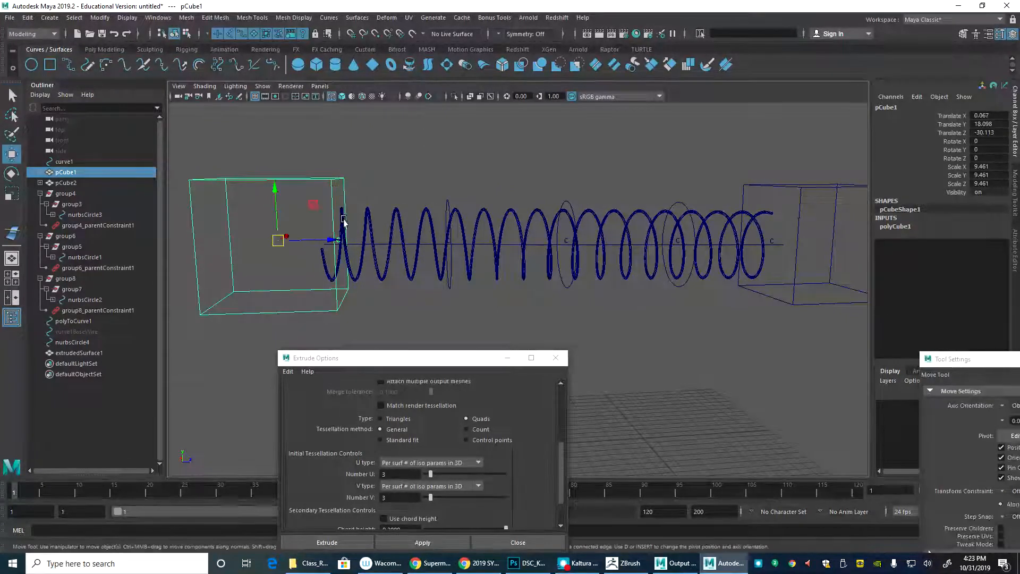
{"action": "left_click_drag", "start_coordinate": [278, 241], "coordinate": [524, 230]}
{"action": "middle_click_drag", "start_coordinate": [706, 239], "coordinate": [513, 208], "text": "alt"}
{"action": "right_click_drag", "start_coordinate": [512, 209], "coordinate": [706, 305], "text": "alt"}
{"action": "middle_click_drag", "start_coordinate": [706, 305], "coordinate": [585, 359], "text": "alt"}
{"action": "left_click_drag", "start_coordinate": [585, 359], "coordinate": [601, 284], "text": "alt"}
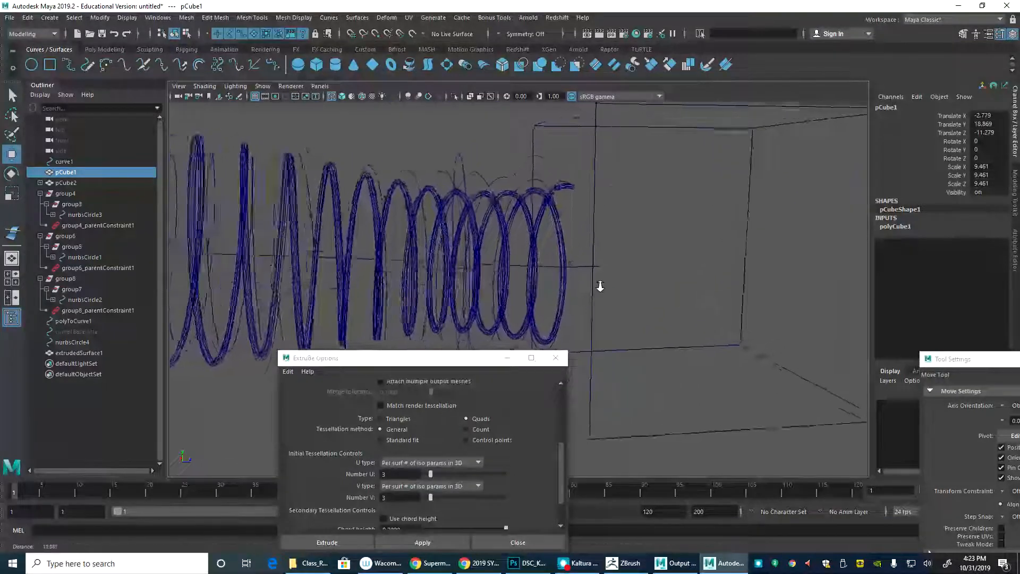
{"action": "right_click_drag", "start_coordinate": [601, 284], "coordinate": [658, 298], "text": "alt"}
Step: Undo the test move of pCube1
{"action": "left_click_drag", "start_coordinate": [580, 178], "coordinate": [496, 215]}
{"action": "middle_click_drag", "start_coordinate": [495, 215], "coordinate": [555, 232], "text": "alt"}
{"action": "right_click_drag", "start_coordinate": [555, 231], "coordinate": [535, 234], "text": "alt"}
{"action": "left_click_drag", "start_coordinate": [535, 235], "coordinate": [606, 219], "text": "alt"}
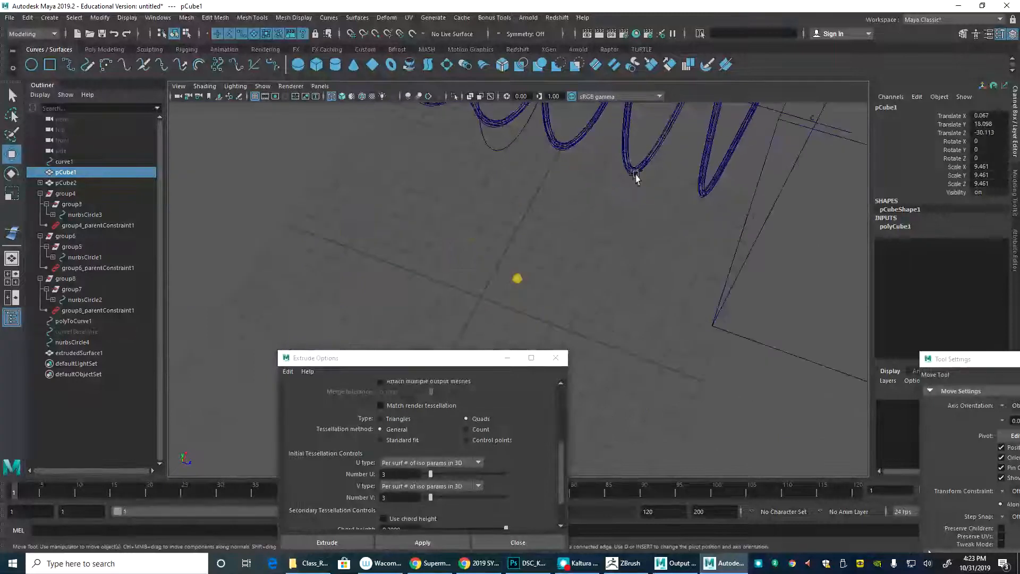
Step: Examine the extruded tube's end near the cube up close and select the extruded surface
{"action": "middle_click_drag", "start_coordinate": [606, 218], "coordinate": [313, 371], "text": "alt"}
{"action": "left_click_drag", "start_coordinate": [526, 242], "coordinate": [357, 117], "text": "alt"}
{"action": "right_click_drag", "start_coordinate": [357, 116], "coordinate": [587, 234], "text": "alt"}
{"action": "left_click_drag", "start_coordinate": [587, 234], "coordinate": [673, 285], "text": "alt"}
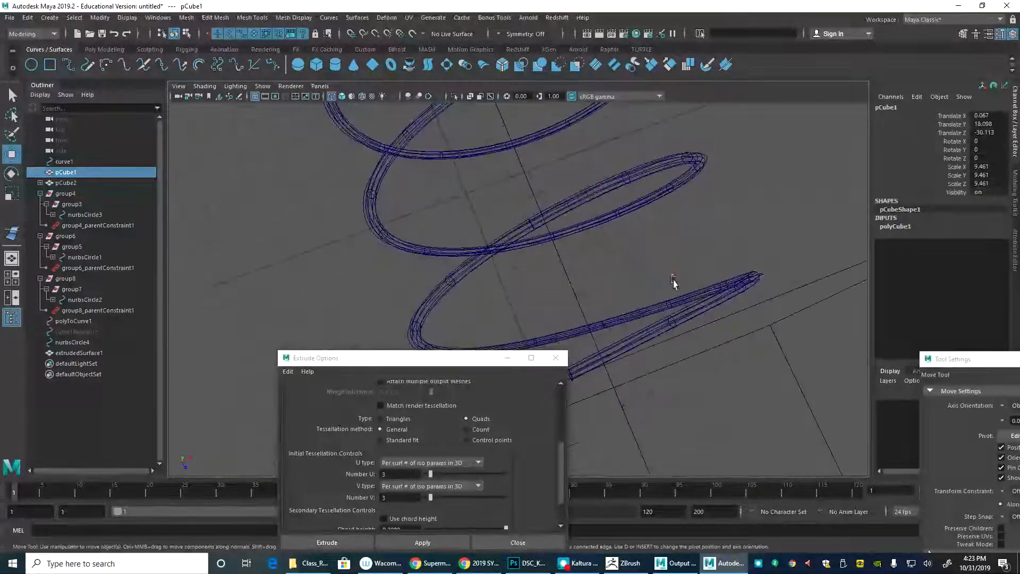
{"action": "right_click_drag", "start_coordinate": [674, 285], "coordinate": [749, 348], "text": "alt"}
{"action": "middle_click_drag", "start_coordinate": [749, 347], "coordinate": [680, 241], "text": "alt"}
{"action": "left_click", "coordinate": [545, 250]}
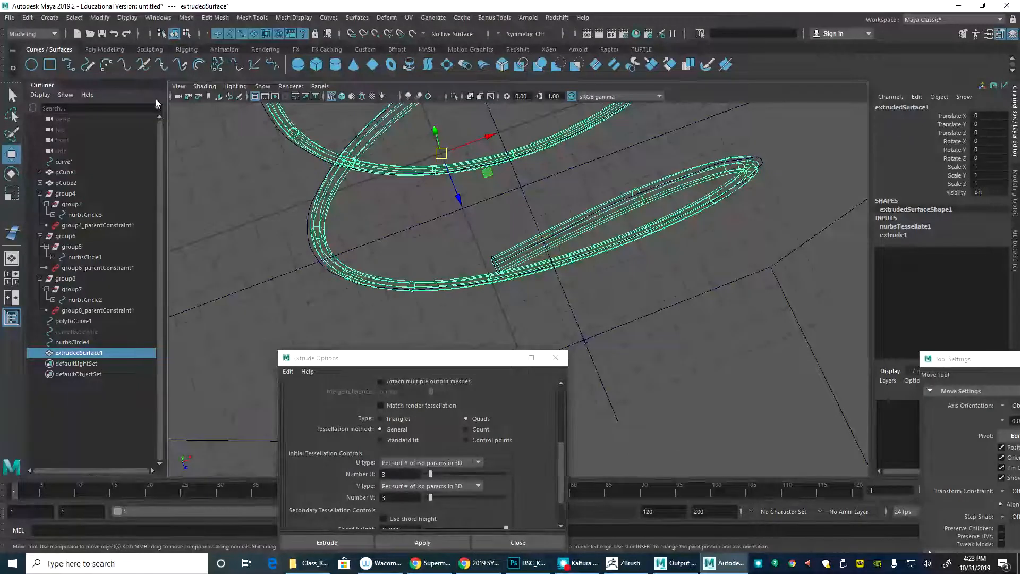
Step: Delete the construction history of extrudedSurface1
{"action": "left_click", "coordinate": [27, 18]}
{"action": "mouse_move", "coordinate": [98, 144]}
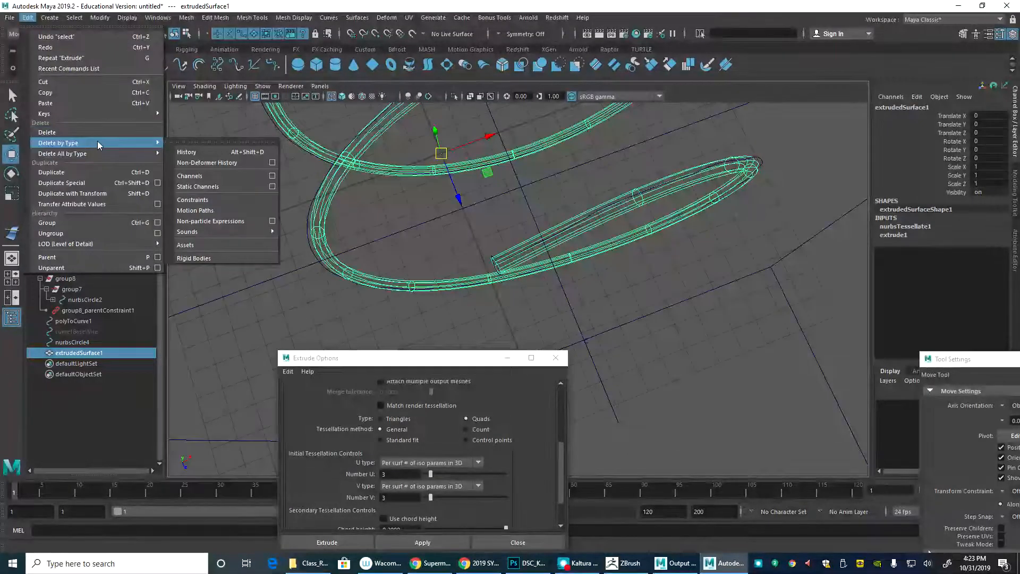
{"action": "left_click", "coordinate": [191, 152]}
Step: Try to start the Wire deformer with the coil curve polyToCurve1 and extrudedSurface1 both selected
{"action": "left_click_drag", "start_coordinate": [609, 307], "coordinate": [503, 197], "text": "alt"}
{"action": "left_click", "coordinate": [506, 174]}
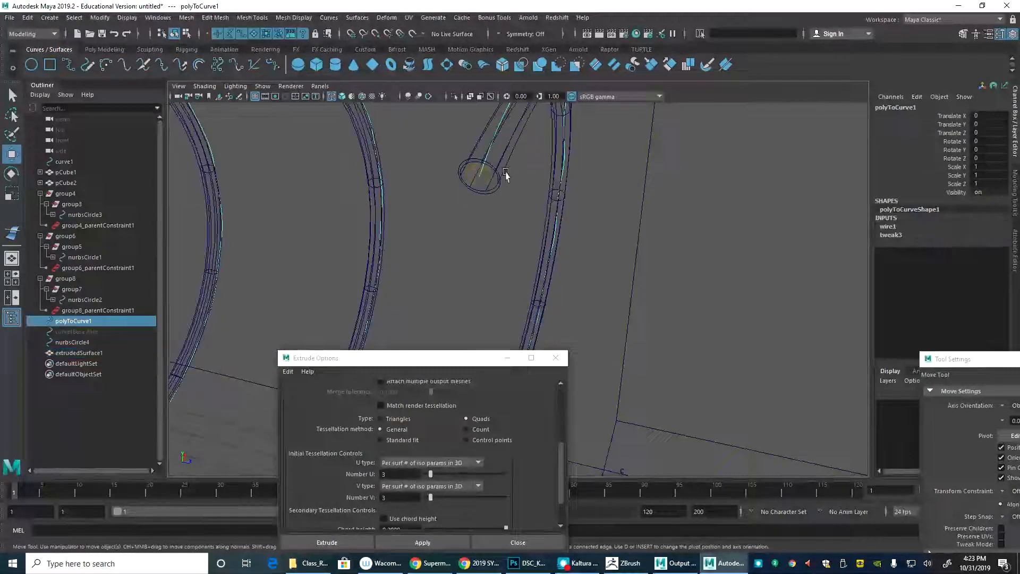
{"action": "left_click", "coordinate": [513, 160], "text": "shift"}
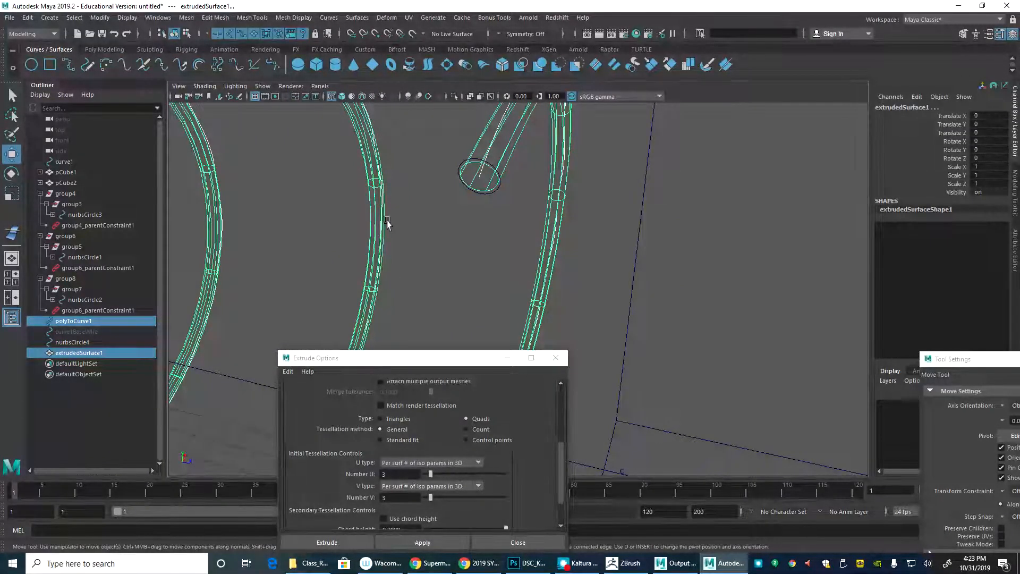
{"action": "key", "text": "space"}
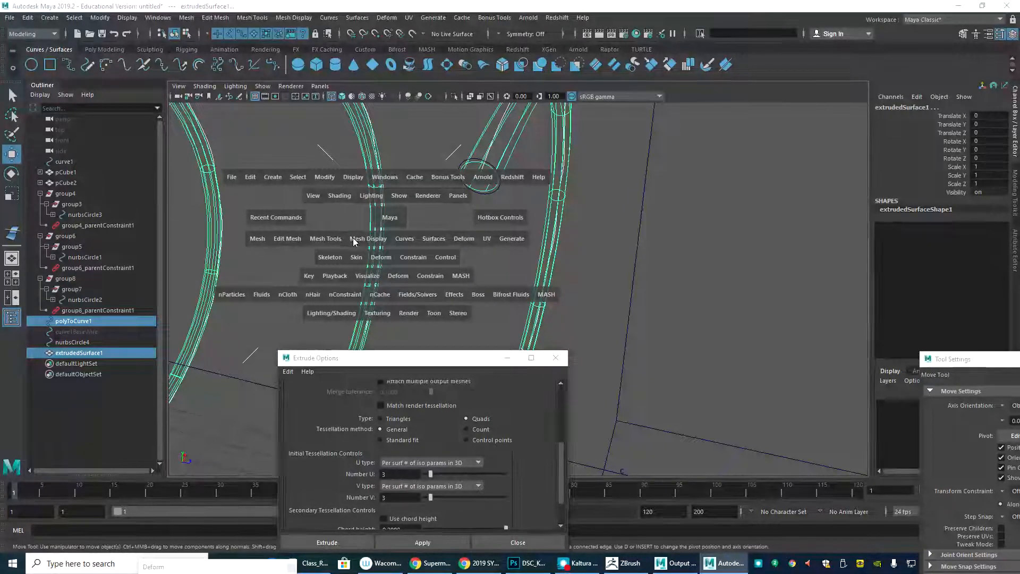
{"action": "left_click", "coordinate": [372, 257]}
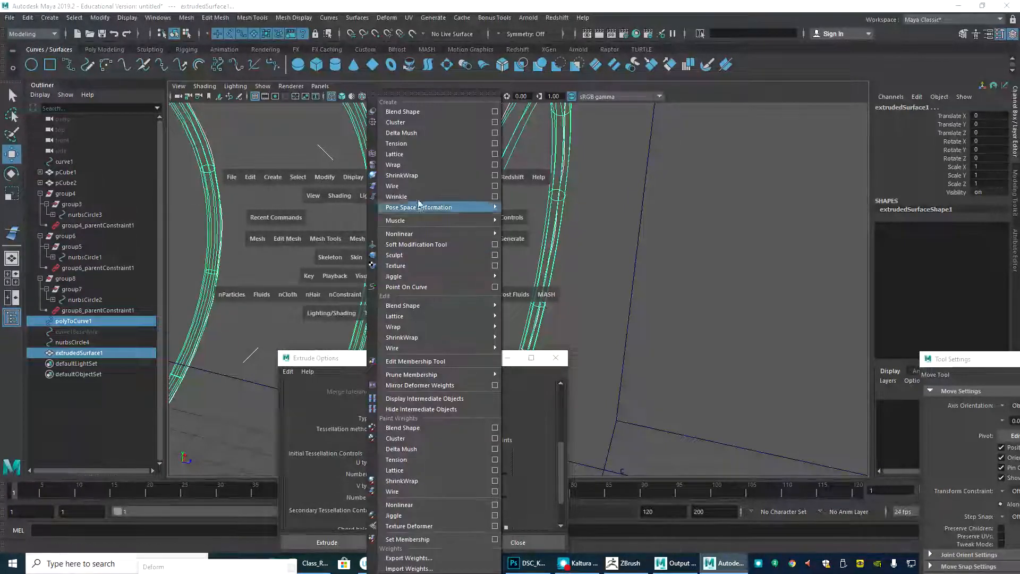
{"action": "left_click", "coordinate": [429, 187]}
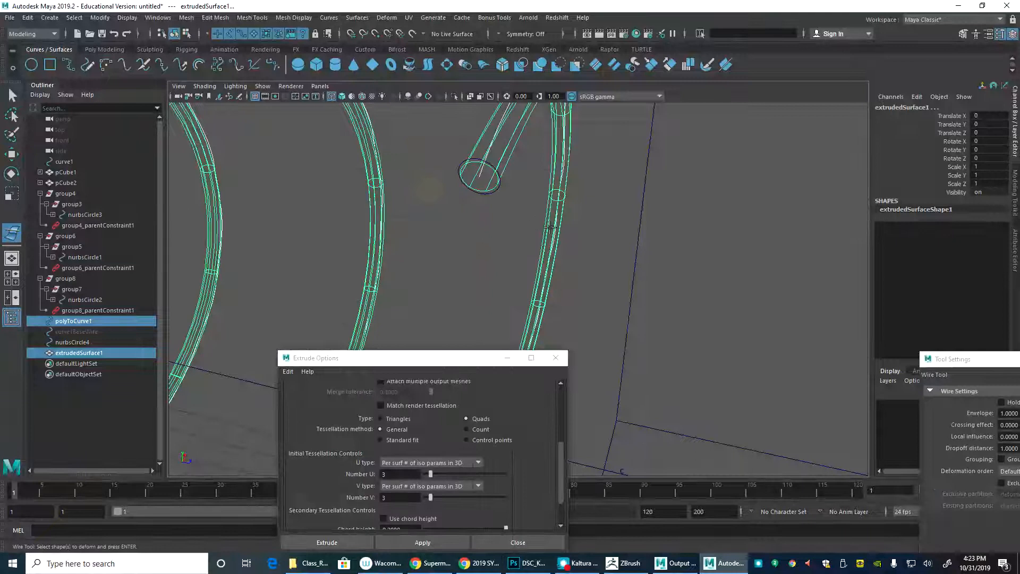
Step: Display the whole spring in shaded mode and select the middle circle control nurbsCircle1
{"action": "scroll", "coordinate": [474, 253], "scroll_direction": "down", "scroll_amount": 6}
{"action": "left_click_drag", "start_coordinate": [474, 253], "coordinate": [631, 234], "text": "alt"}
{"action": "scroll", "coordinate": [630, 235], "scroll_direction": "down", "scroll_amount": 5}
{"action": "middle_click_drag", "start_coordinate": [397, 227], "coordinate": [551, 199], "text": "alt"}
{"action": "left_click_drag", "start_coordinate": [550, 200], "coordinate": [390, 226], "text": "alt"}
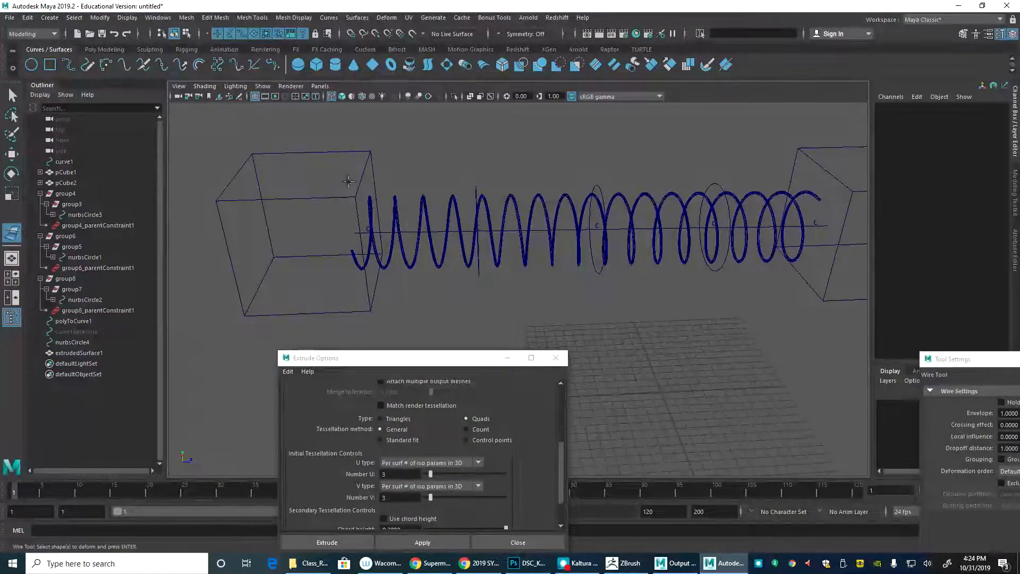
{"action": "left_click", "coordinate": [596, 187]}
{"action": "key", "text": "5"}
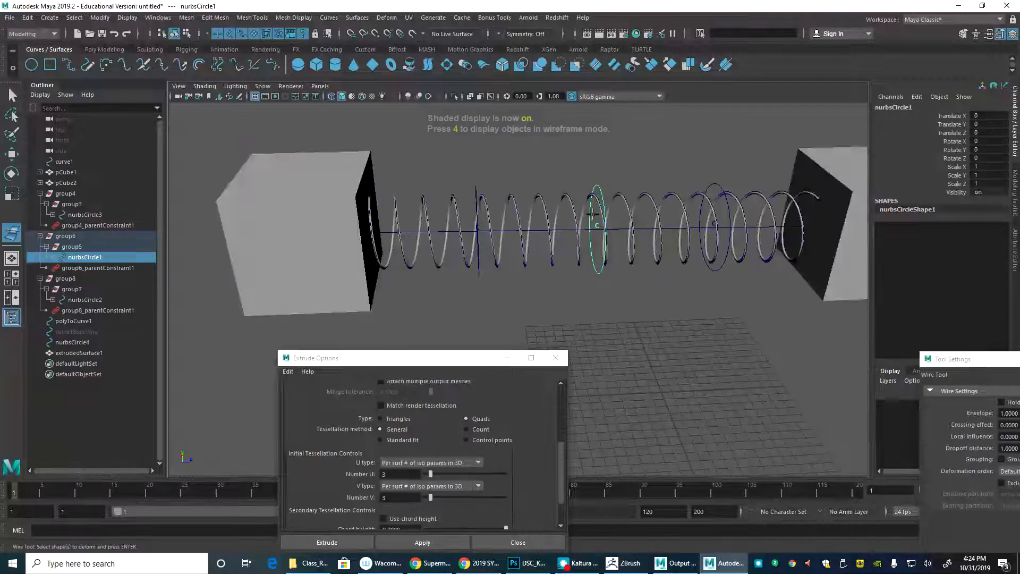
Step: Test the tube by raising nurbsCircle1 to about X 0.3, Y 5.2, Z 0.5, and undo the move
{"action": "mouse_move", "coordinate": [509, 269]}
{"action": "left_mouse_down", "text": "alt"}
{"action": "mouse_move", "coordinate": [528, 234]}
{"action": "mouse_move", "coordinate": [536, 174]}
{"action": "left_mouse_up", "text": "alt"}
{"action": "key", "text": "w"}
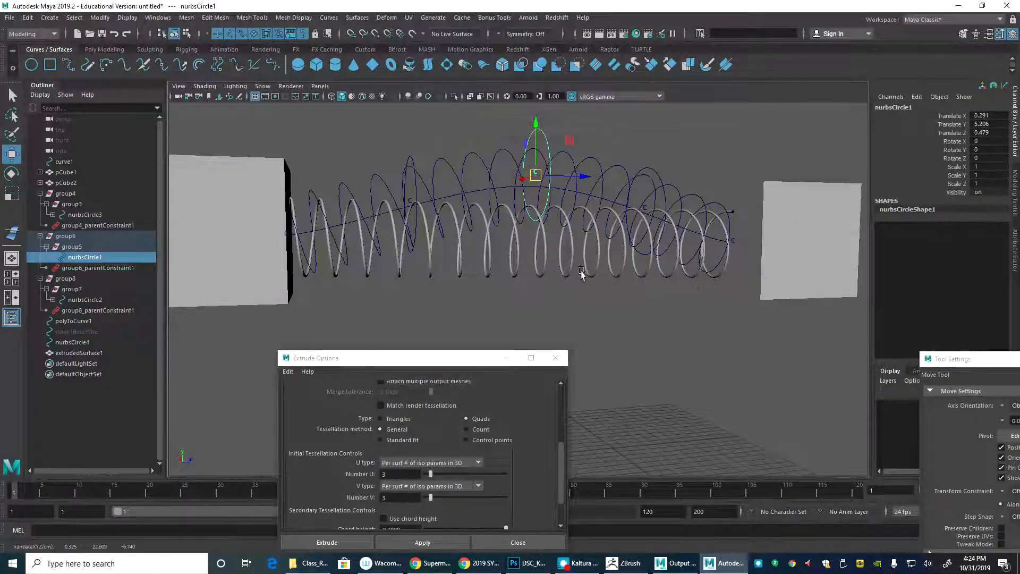
{"action": "left_click", "coordinate": [569, 272]}
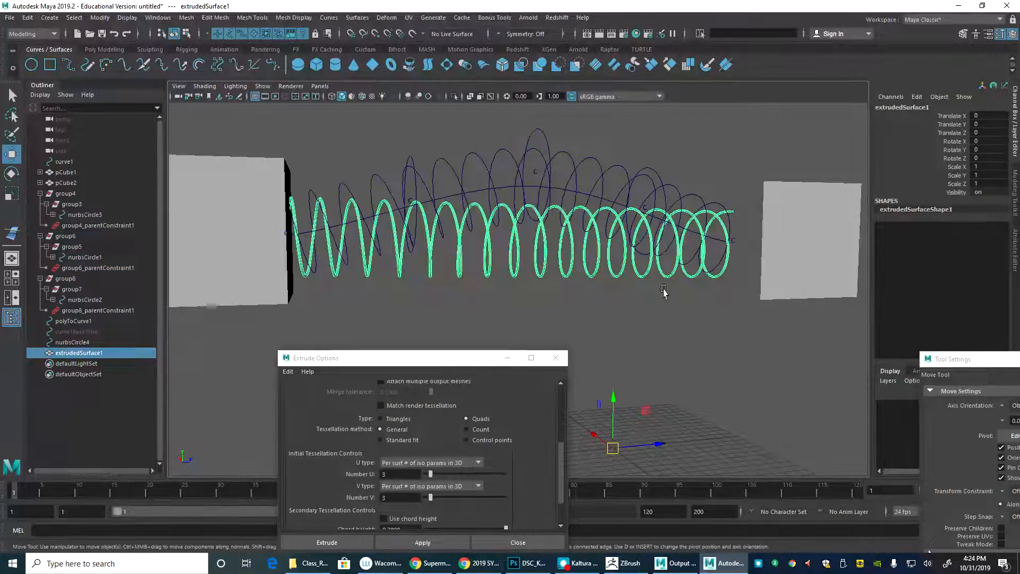
{"action": "key", "text": "ctrl+z"}
{"action": "key", "text": "ctrl+z"}
Step: Detach the Deform commands into a floating window beside the viewport and clear the selection
{"action": "left_click_drag", "start_coordinate": [523, 302], "coordinate": [425, 245], "text": "alt"}
{"action": "key", "text": "space"}
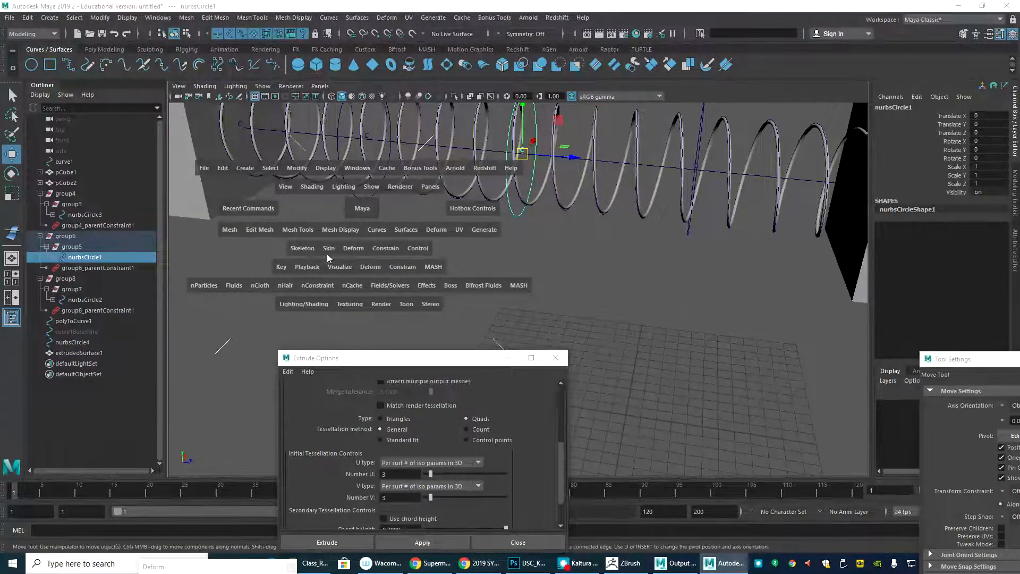
{"action": "left_click", "coordinate": [353, 248]}
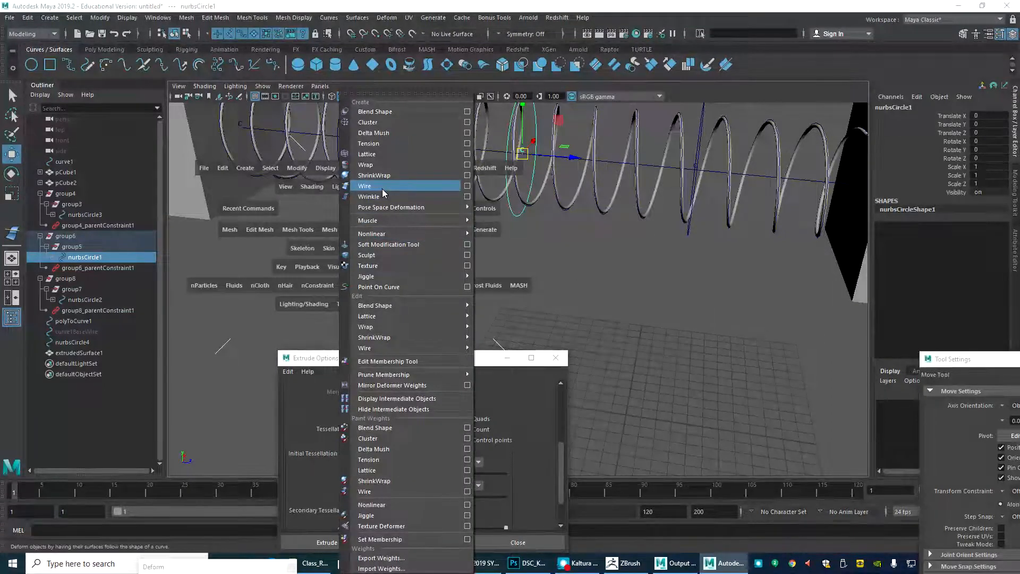
{"action": "left_click", "coordinate": [383, 95]}
{"action": "left_click_drag", "start_coordinate": [420, 100], "coordinate": [133, 147]}
{"action": "left_click", "coordinate": [319, 273]}
Step: Create a wire deformer on extrudedSurface1 using the coil curve polyToCurve1 as the wire
{"action": "left_click", "coordinate": [123, 234]}
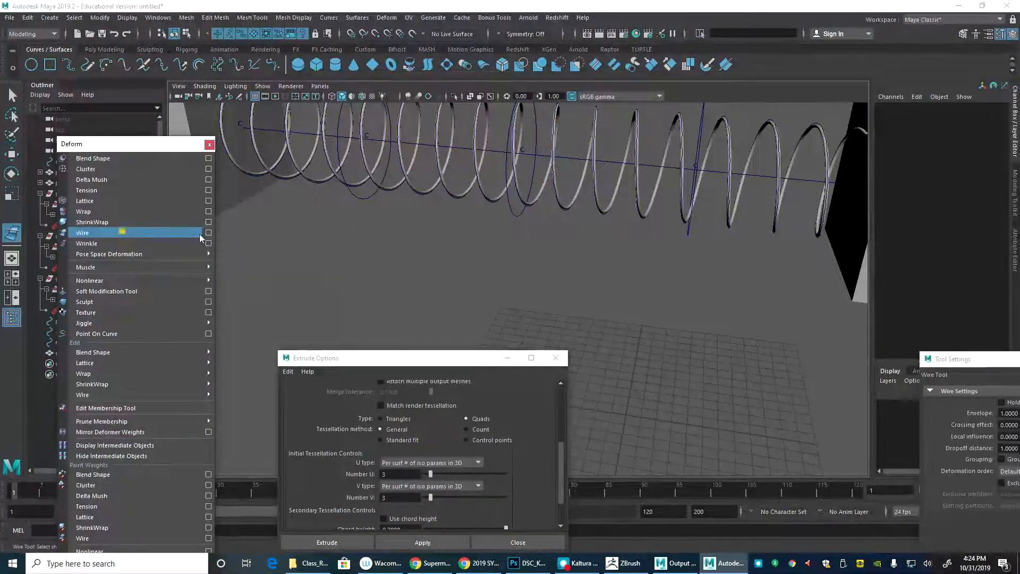
{"action": "left_click", "coordinate": [537, 196]}
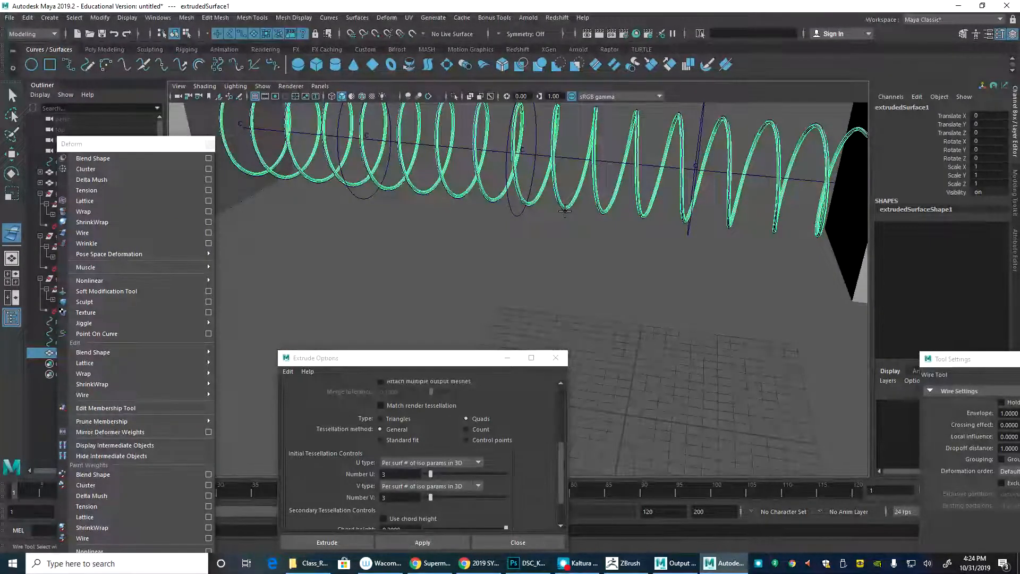
{"action": "left_click", "coordinate": [565, 211]}
{"action": "key", "text": "Return"}
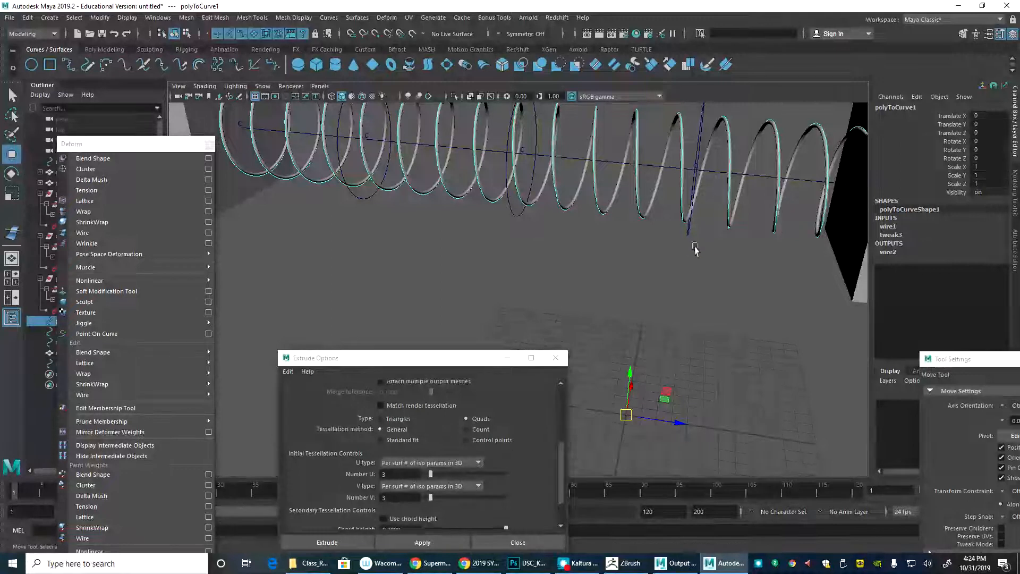
{"action": "left_click", "coordinate": [696, 249]}
Step: Compress the spring by moving pCube2 toward pCube1, to about X 0.96, Y 17.42, Z -9.57
{"action": "middle_click_drag", "start_coordinate": [540, 239], "coordinate": [547, 305], "text": "alt"}
{"action": "left_click_drag", "start_coordinate": [547, 305], "coordinate": [428, 213], "text": "alt"}
{"action": "left_click", "coordinate": [520, 179]}
{"action": "key", "text": "ctrl+z"}
{"action": "right_click_drag", "start_coordinate": [512, 220], "coordinate": [420, 202], "text": "alt"}
{"action": "left_click_drag", "start_coordinate": [420, 202], "coordinate": [311, 219], "text": "alt"}
{"action": "left_click", "coordinate": [366, 216]}
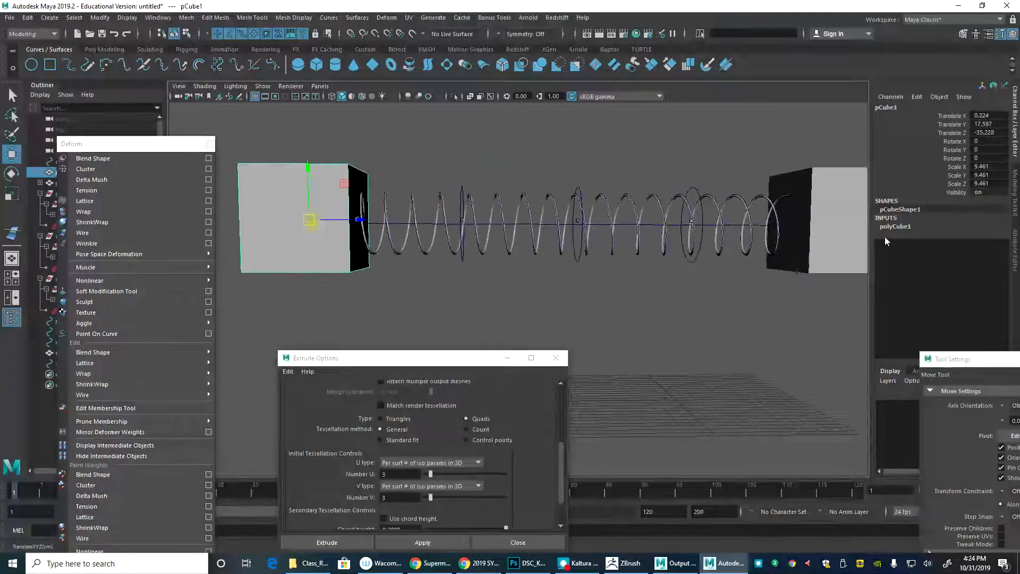
{"action": "left_click", "coordinate": [829, 234]}
{"action": "left_click_drag", "start_coordinate": [829, 234], "coordinate": [585, 223]}
Step: Try bending the compressed spring by raising nurbsCircle1 to about Y 5.8
{"action": "left_click", "coordinate": [455, 257]}
{"action": "left_click", "coordinate": [448, 260]}
{"action": "left_click_drag", "start_coordinate": [446, 224], "coordinate": [429, 202]}
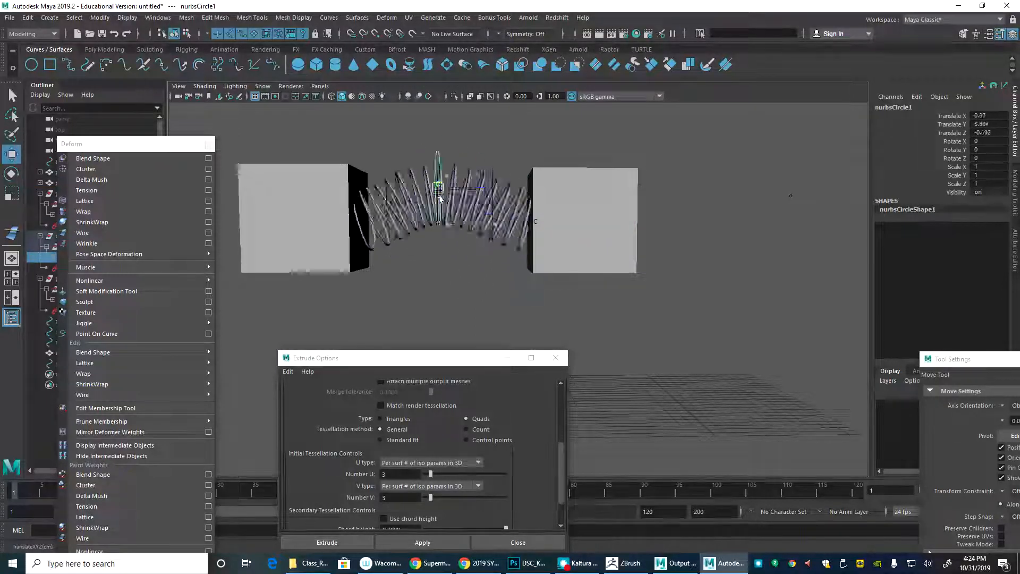
{"action": "middle_click_drag", "start_coordinate": [475, 202], "coordinate": [502, 257], "text": "alt"}
{"action": "right_click_drag", "start_coordinate": [502, 257], "coordinate": [426, 262], "text": "alt"}
Step: Test the bend by moving pCube1 to about X 1.7, Y 41.3, Z -25.9 and rotating it about 103° in X
{"action": "left_click", "coordinate": [355, 268]}
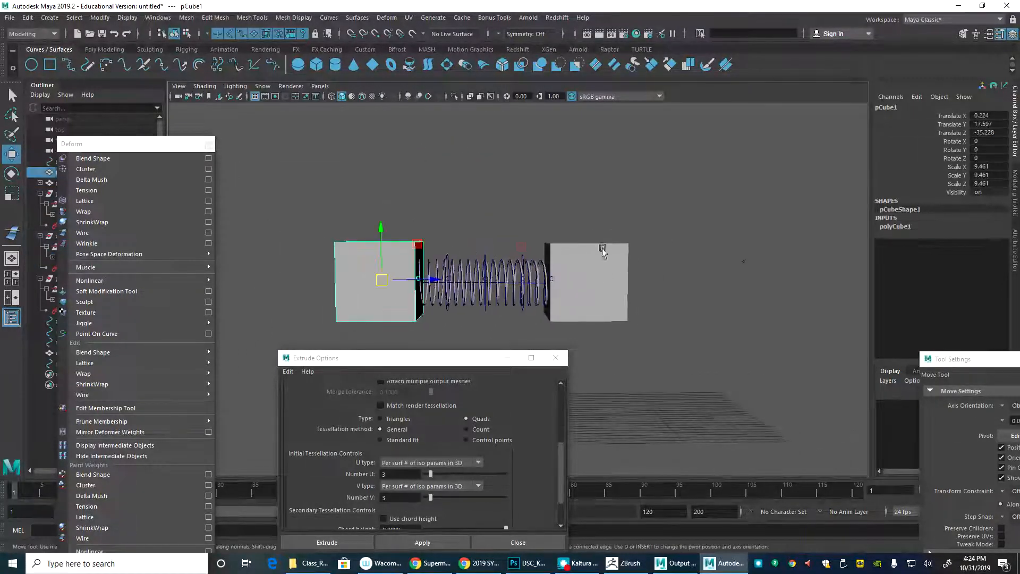
{"action": "left_click", "coordinate": [604, 273]}
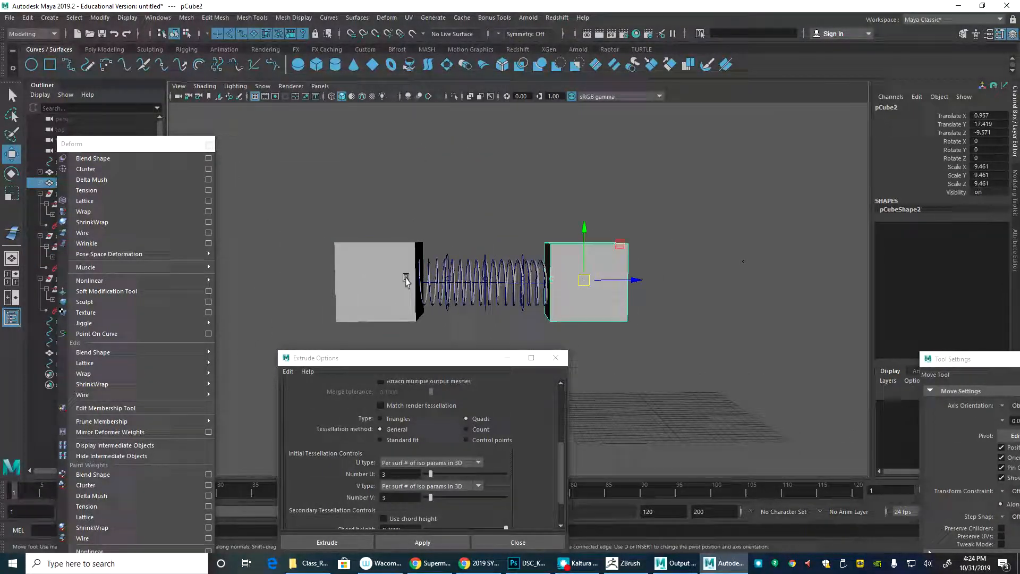
{"action": "left_click", "coordinate": [364, 253]}
{"action": "left_click_drag", "start_coordinate": [381, 280], "coordinate": [457, 89]}
{"action": "key", "text": "e"}
{"action": "middle_click_drag", "start_coordinate": [571, 151], "coordinate": [550, 211], "text": "alt"}
{"action": "left_click_drag", "start_coordinate": [472, 184], "coordinate": [377, 234]}
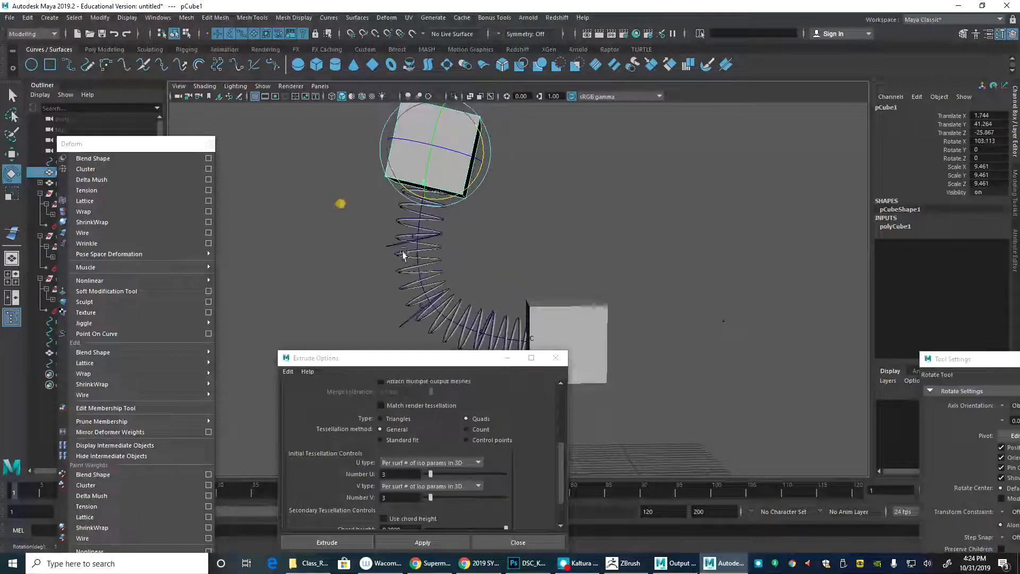
Step: Shift the rotated pCube1 farther over toward pCube2 to test a tighter spring bend
{"action": "key", "text": "w"}
{"action": "left_click_drag", "start_coordinate": [438, 145], "coordinate": [525, 133]}
{"action": "middle_click_drag", "start_coordinate": [490, 227], "coordinate": [498, 193], "text": "alt"}
{"action": "right_click_drag", "start_coordinate": [498, 193], "coordinate": [829, 291], "text": "alt"}
{"action": "left_click_drag", "start_coordinate": [568, 199], "coordinate": [485, 225], "text": "alt"}
Step: Rotate the middle control nurbsCircle1 about 24° in X and move it to adjust the spring's bend
{"action": "left_click", "coordinate": [482, 308]}
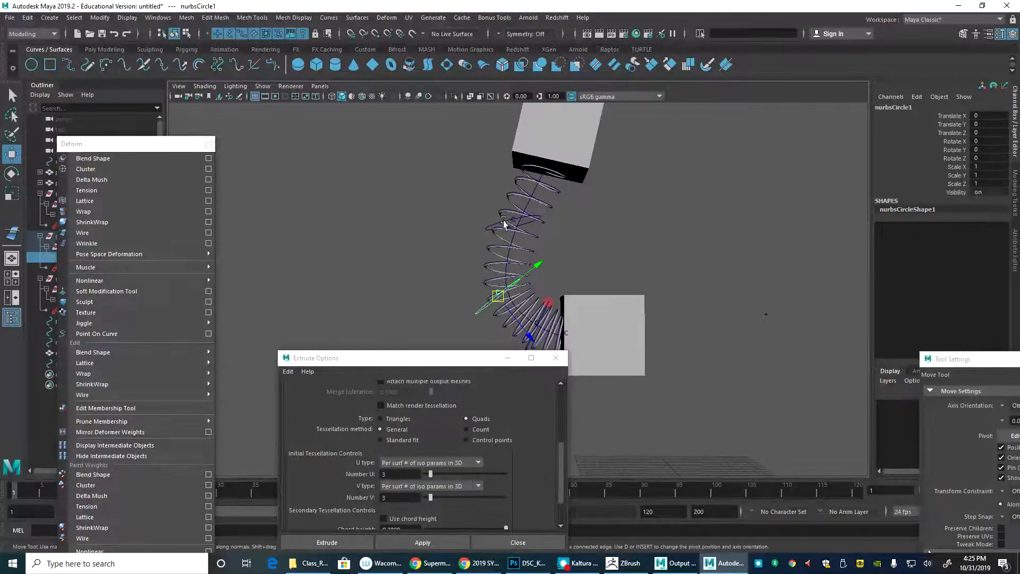
{"action": "mouse_move", "coordinate": [503, 301]}
{"action": "left_mouse_down"}
{"action": "mouse_move", "coordinate": [472, 244]}
{"action": "mouse_move", "coordinate": [483, 282]}
{"action": "mouse_move", "coordinate": [526, 289]}
{"action": "mouse_move", "coordinate": [544, 251]}
{"action": "mouse_move", "coordinate": [475, 267]}
{"action": "mouse_move", "coordinate": [502, 266]}
{"action": "left_mouse_up"}
{"action": "key", "text": "e"}
{"action": "key", "text": "w"}
Step: Rotate nurbsCircle2 about 28° in X and move it to about X 0.1, Y 8.0, Z 1.0
{"action": "left_click", "coordinate": [477, 210]}
{"action": "key", "text": "e"}
{"action": "key", "text": "w"}
{"action": "left_click_drag", "start_coordinate": [503, 211], "coordinate": [567, 218]}
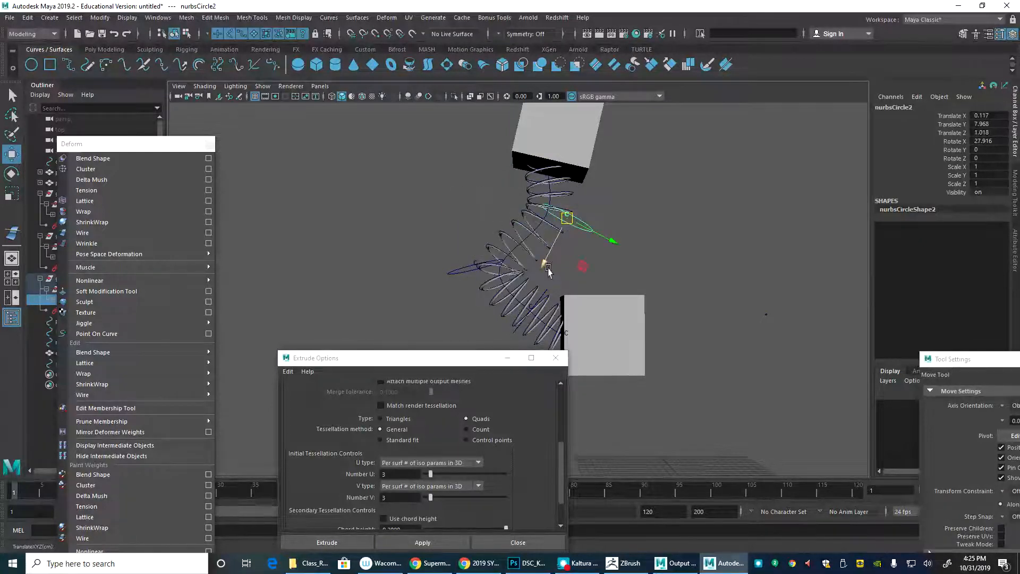
Step: Undo the test moves and rotations of the circle controls and pCube1, and clear the selection
{"action": "key", "text": "ctrl+z"}
{"action": "key", "text": "ctrl+z"}
{"action": "key", "text": "ctrl+z"}
{"action": "key", "text": "ctrl+z"}
{"action": "key", "text": "ctrl+z"}
{"action": "key", "text": "ctrl+z"}
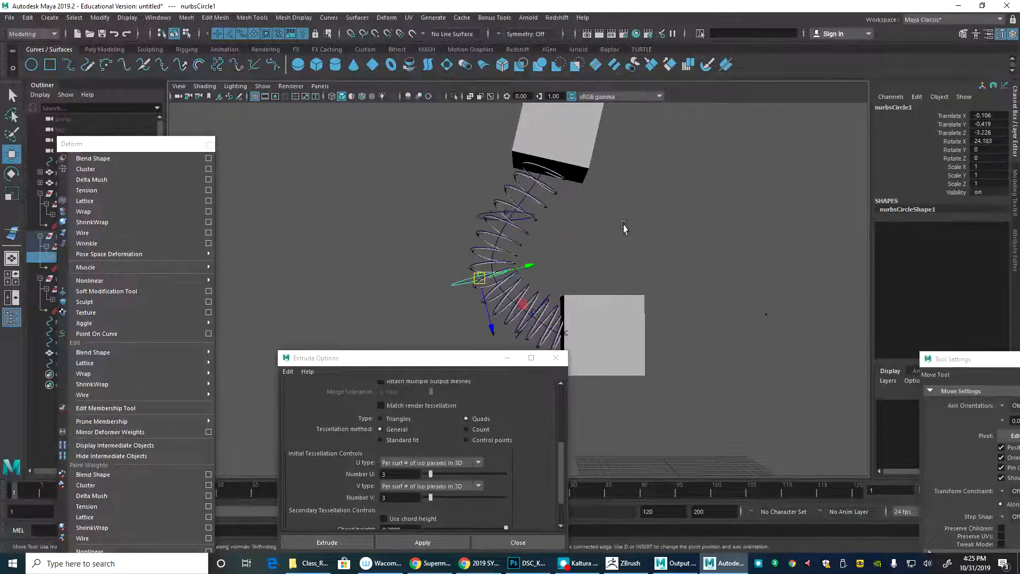
{"action": "key", "text": "ctrl+z"}
{"action": "key", "text": "ctrl+z"}
{"action": "key", "text": "ctrl+z"}
{"action": "middle_click_drag", "start_coordinate": [459, 226], "coordinate": [485, 164], "text": "alt"}
{"action": "key", "text": "super"}
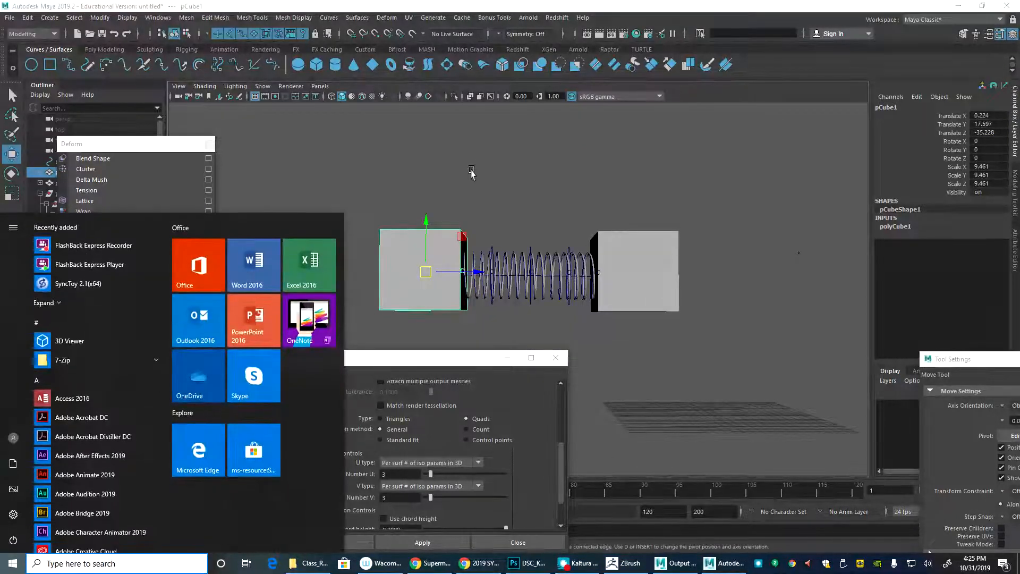
{"action": "left_click", "coordinate": [411, 152]}
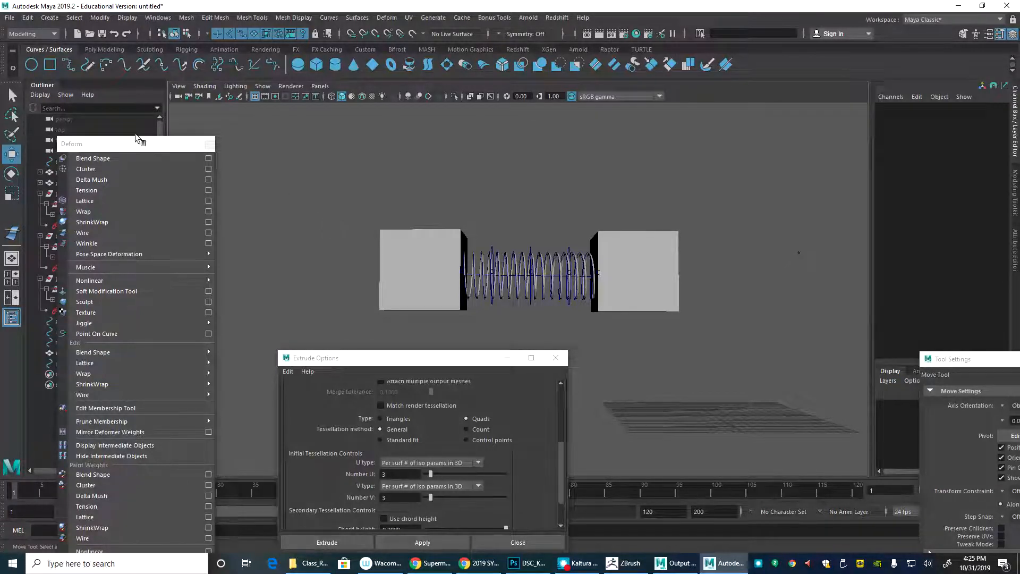
Step: Save the scene to the Desktop as a Maya Binary file named spring
{"action": "left_click", "coordinate": [9, 18]}
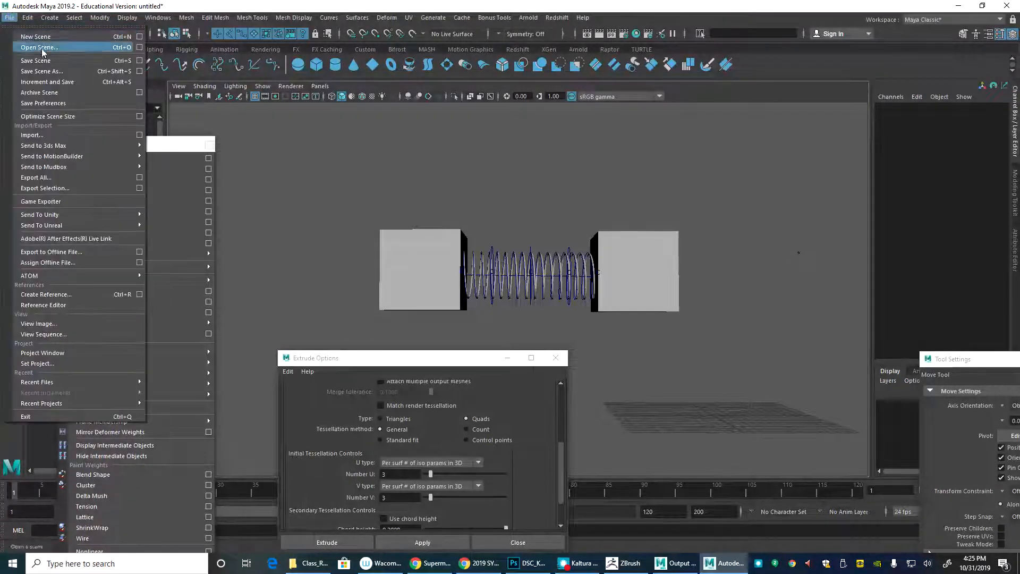
{"action": "left_click", "coordinate": [42, 70]}
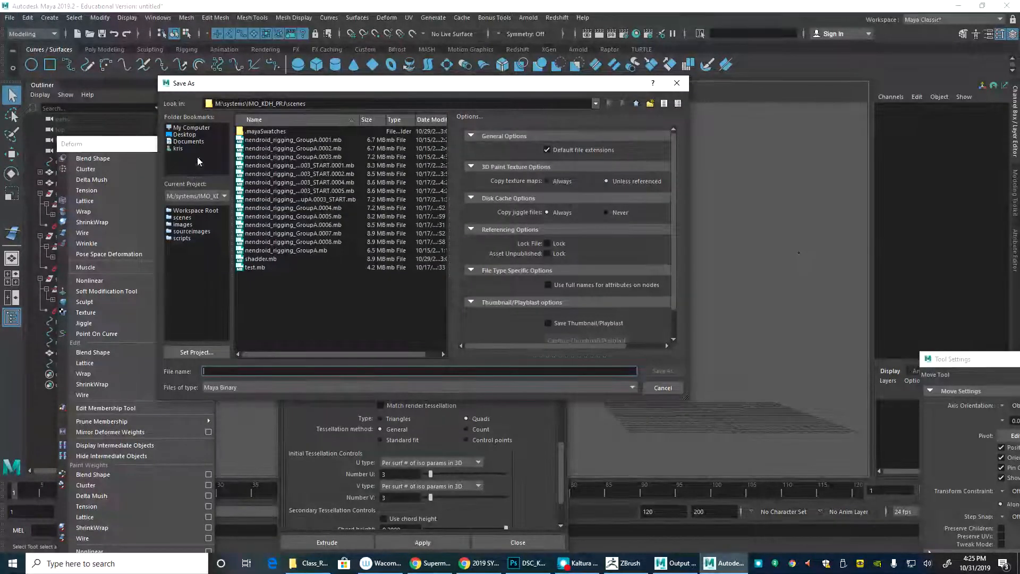
{"action": "left_click", "coordinate": [190, 127]}
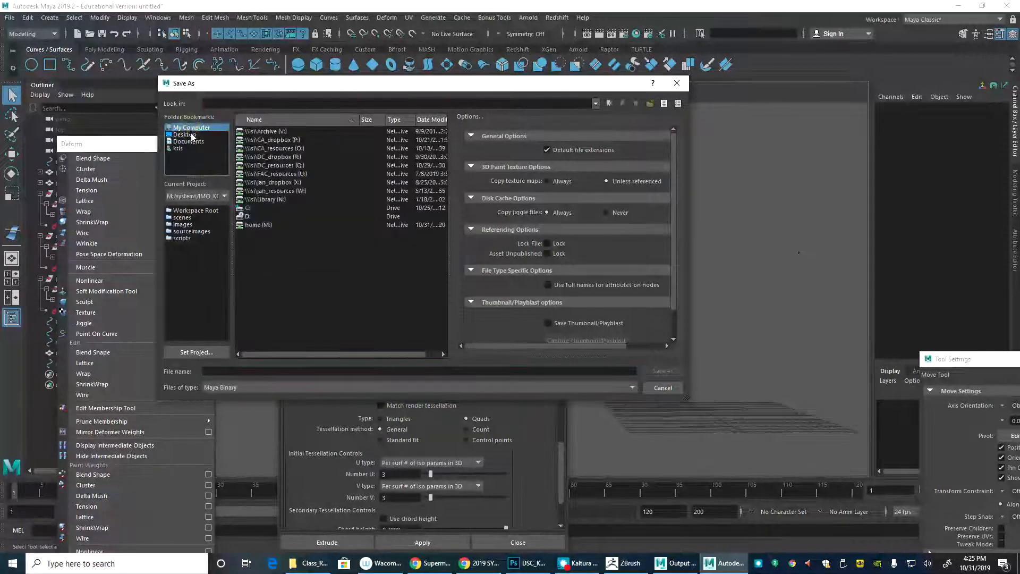
{"action": "left_click", "coordinate": [191, 135]}
{"action": "left_click", "coordinate": [283, 372]}
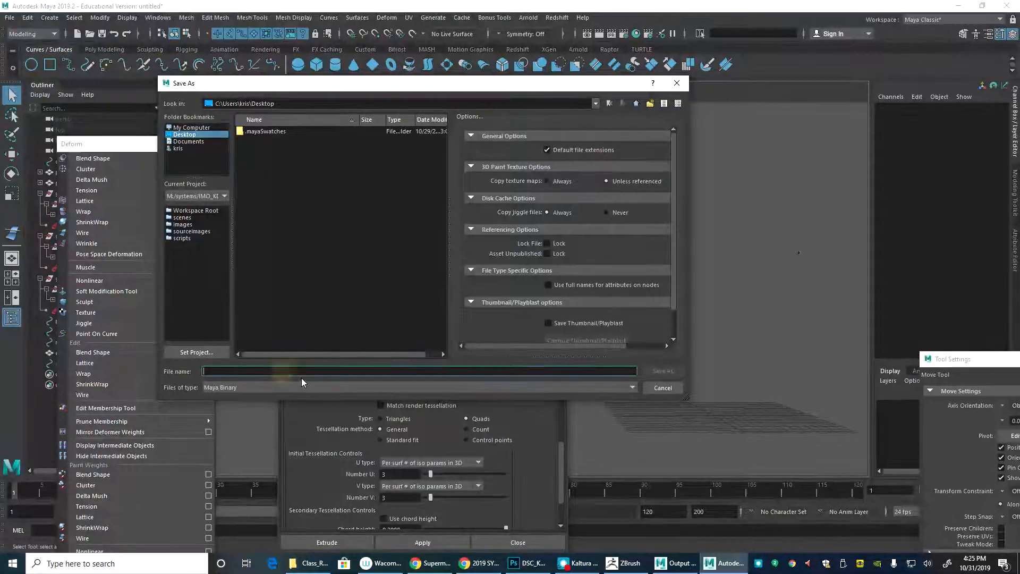
{"action": "type", "text": "spring"}
{"action": "key", "text": "Return"}
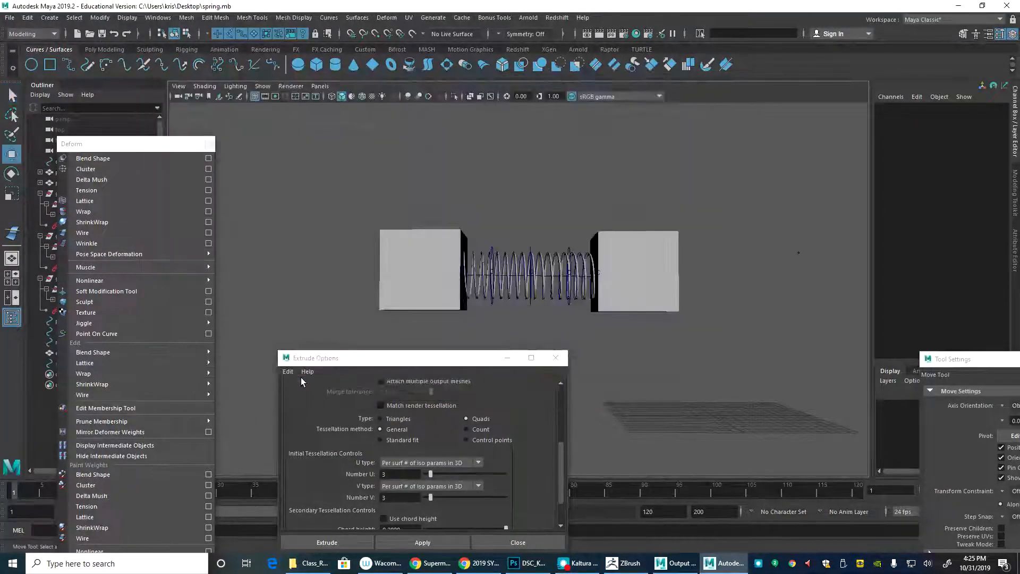
{"action": "left_click", "coordinate": [1004, 6]}
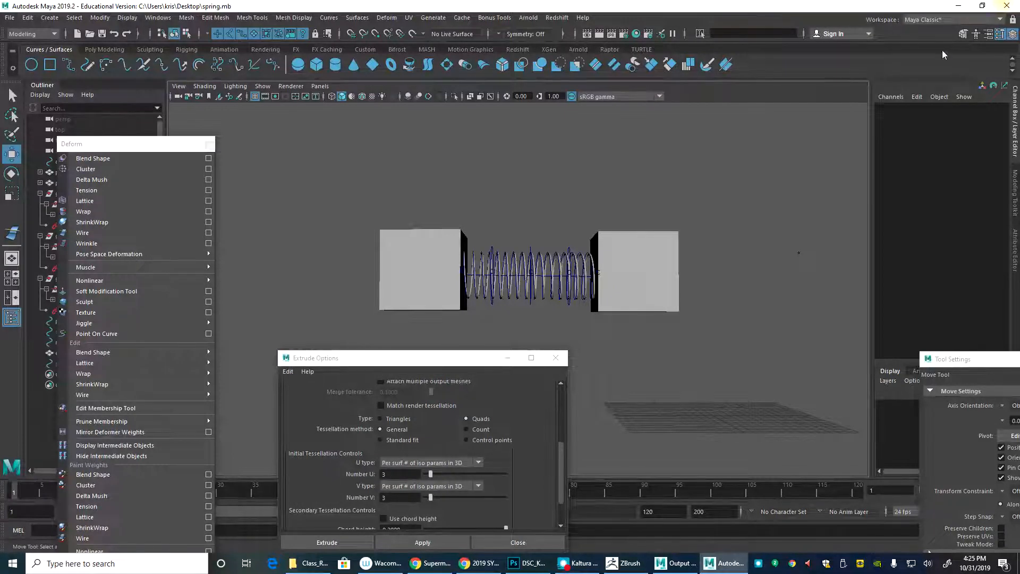